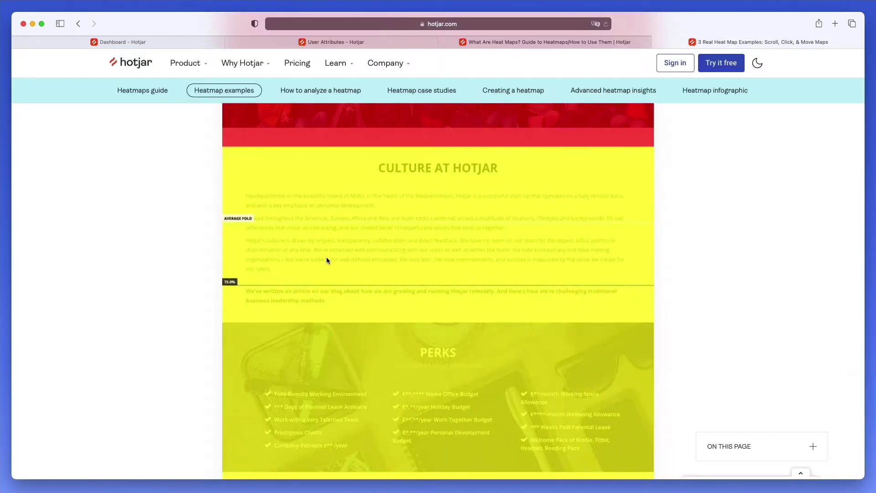
{"action": "scroll", "coordinate": [326, 256], "scroll_direction": "down", "scroll_amount": 10}
{"action": "scroll", "coordinate": [327, 256], "scroll_direction": "down", "scroll_amount": 8}
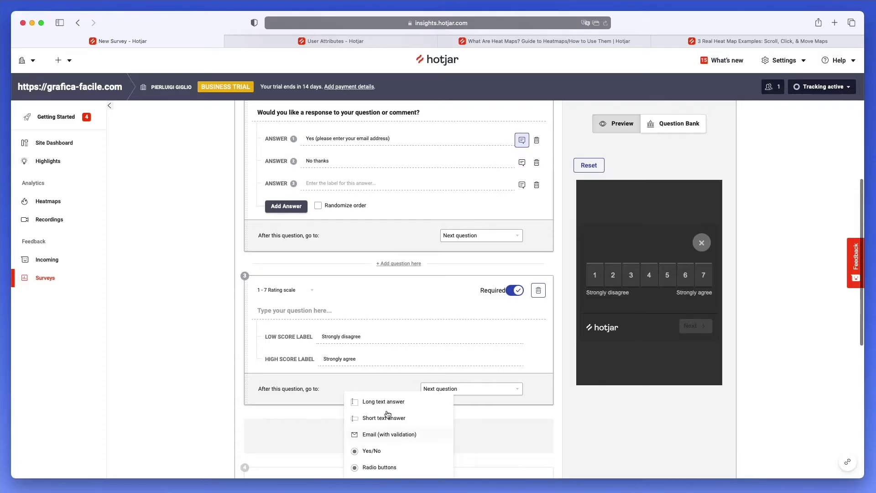
{"action": "scroll", "coordinate": [404, 383], "scroll_direction": "down", "scroll_amount": 3}
{"action": "scroll", "coordinate": [403, 383], "scroll_direction": "down", "scroll_amount": 2}
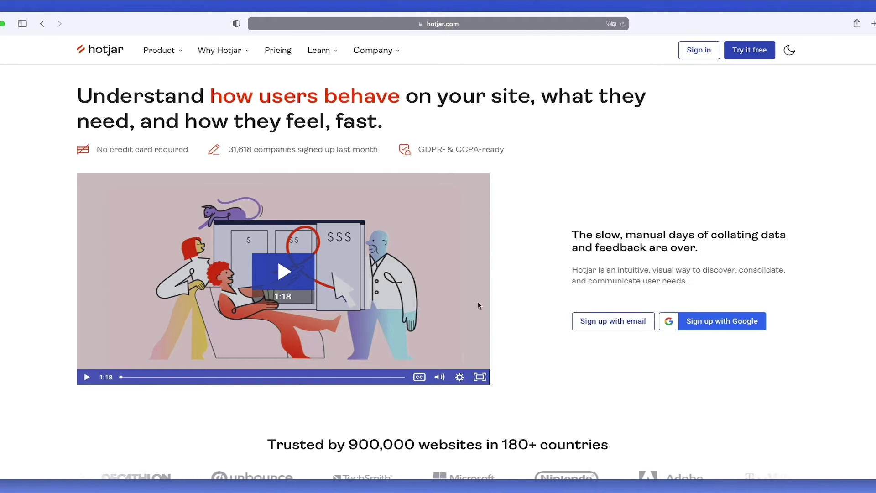
Look through the Hotjar homepage, covering the How it works tools, privacy commitments, audience sections, integrations and customer stories
{"action": "scroll", "coordinate": [466, 201], "scroll_direction": "down", "scroll_amount": 2}
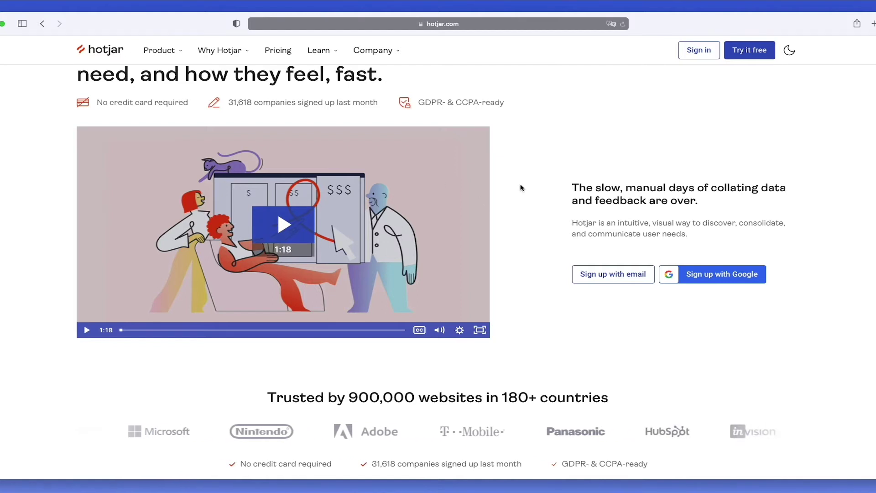
{"action": "scroll", "coordinate": [520, 189], "scroll_direction": "down", "scroll_amount": 5}
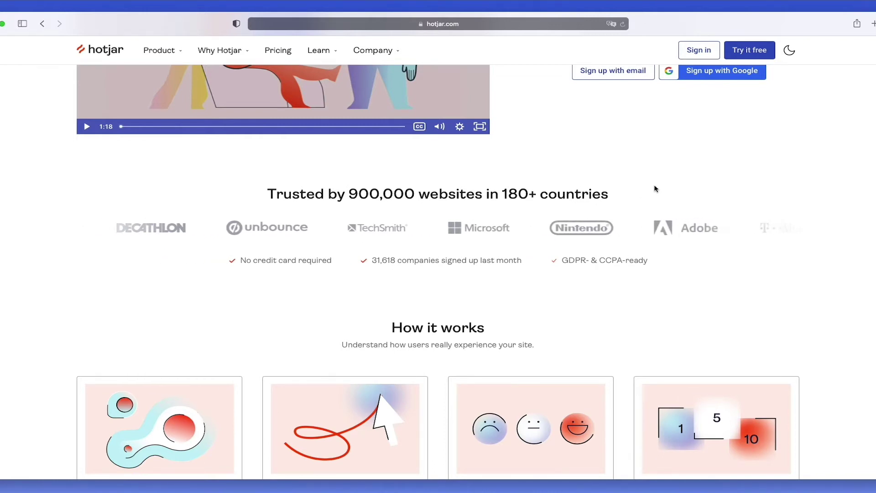
{"action": "scroll", "coordinate": [655, 190], "scroll_direction": "down", "scroll_amount": 3}
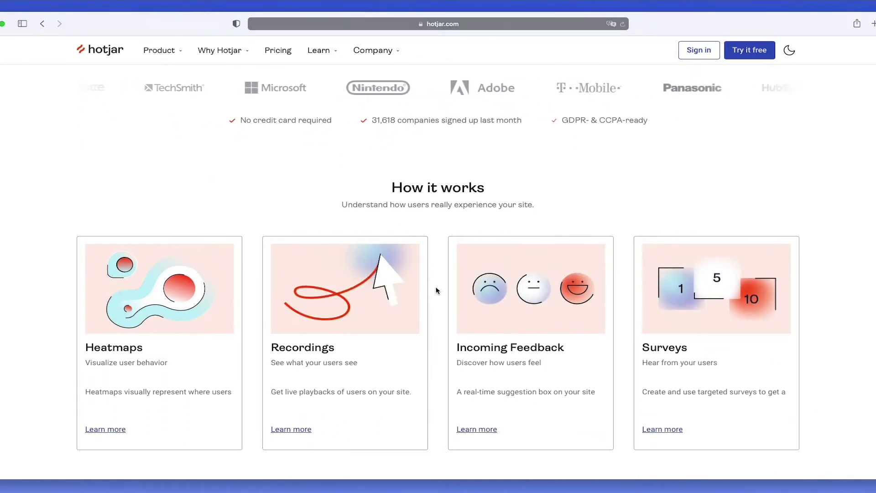
{"action": "scroll", "coordinate": [437, 291], "scroll_direction": "down", "scroll_amount": 2}
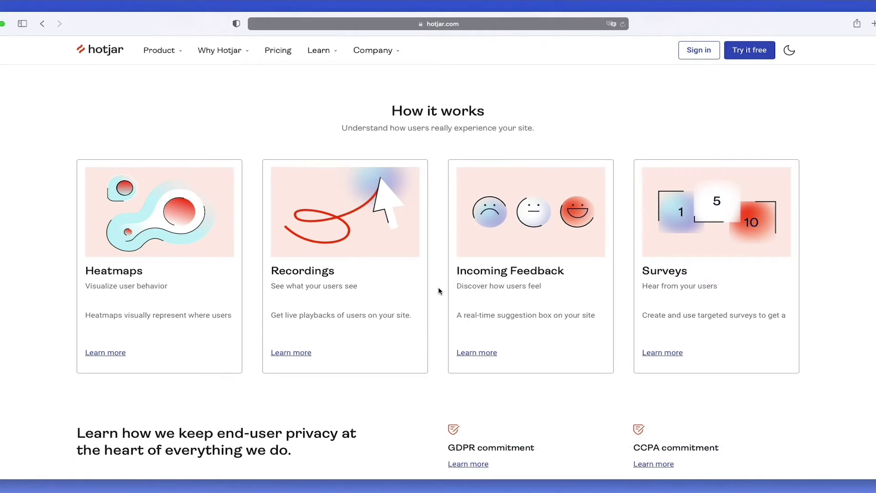
{"action": "scroll", "coordinate": [438, 286], "scroll_direction": "down", "scroll_amount": 1}
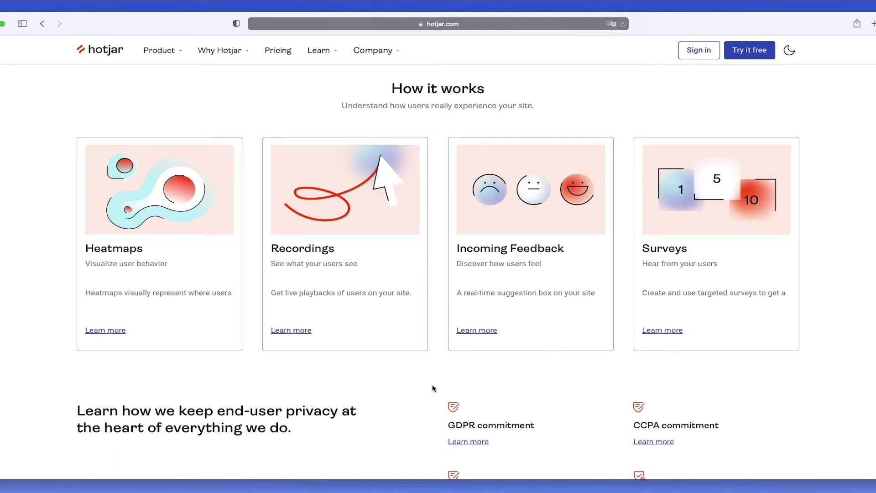
{"action": "scroll", "coordinate": [563, 365], "scroll_direction": "down", "scroll_amount": 3}
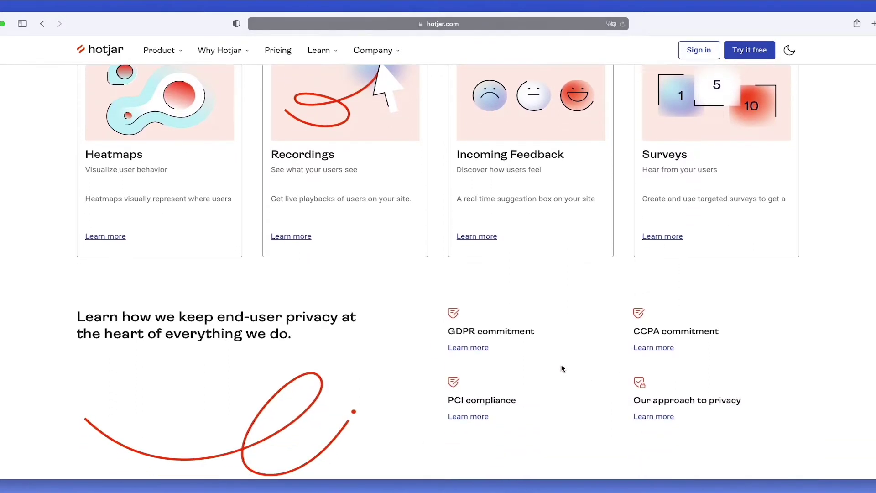
{"action": "scroll", "coordinate": [565, 365], "scroll_direction": "down", "scroll_amount": 2}
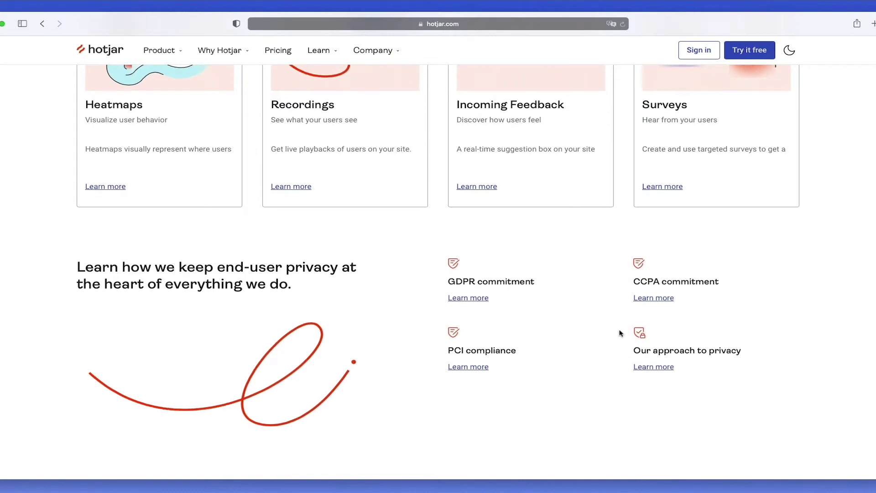
{"action": "scroll", "coordinate": [621, 333], "scroll_direction": "down", "scroll_amount": 2}
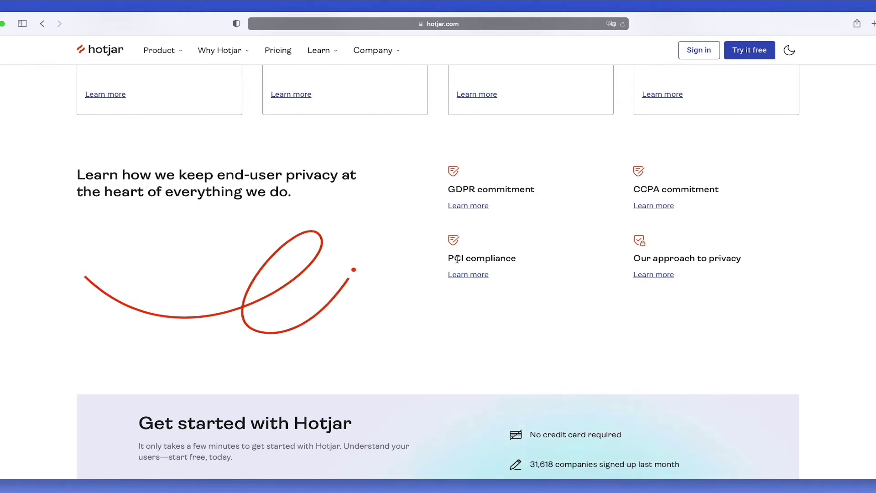
{"action": "scroll", "coordinate": [632, 193], "scroll_direction": "up", "scroll_amount": 1}
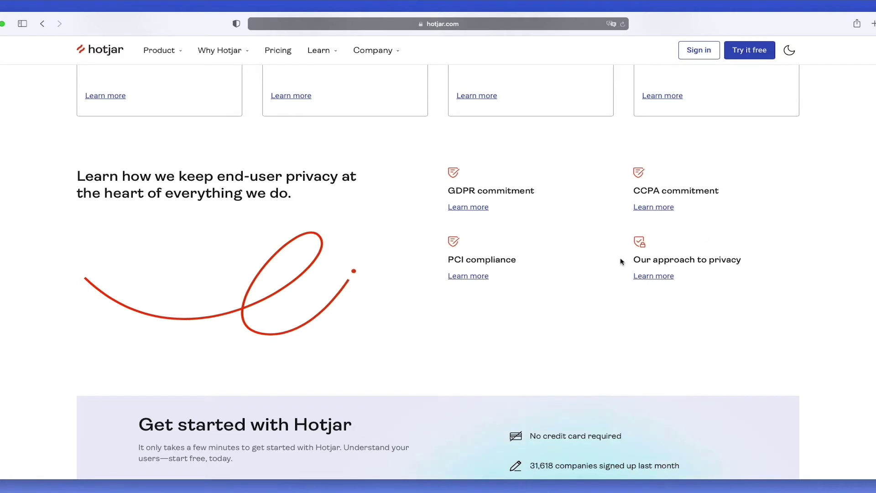
{"action": "scroll", "coordinate": [757, 256], "scroll_direction": "down", "scroll_amount": 2}
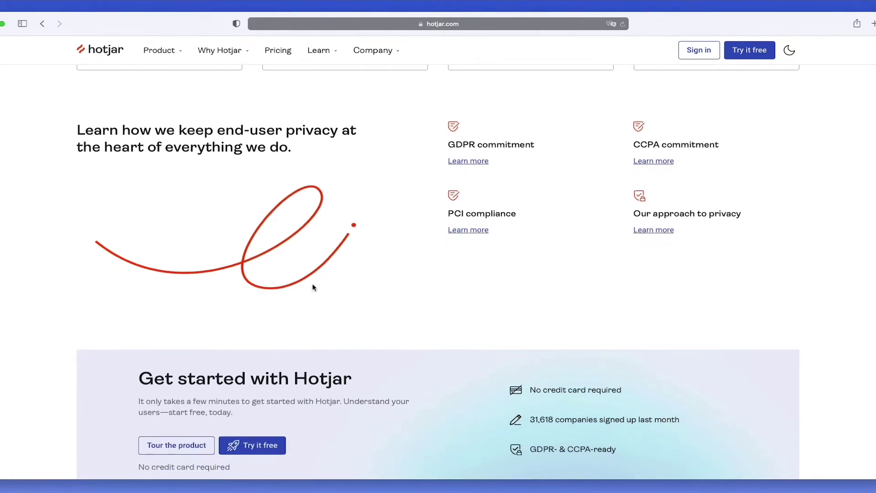
{"action": "scroll", "coordinate": [493, 290], "scroll_direction": "down", "scroll_amount": 1}
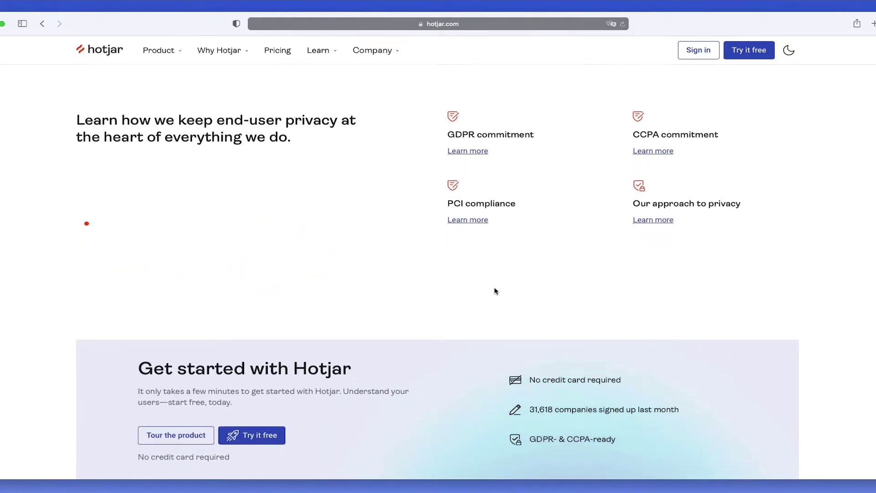
{"action": "scroll", "coordinate": [495, 291], "scroll_direction": "down", "scroll_amount": 5}
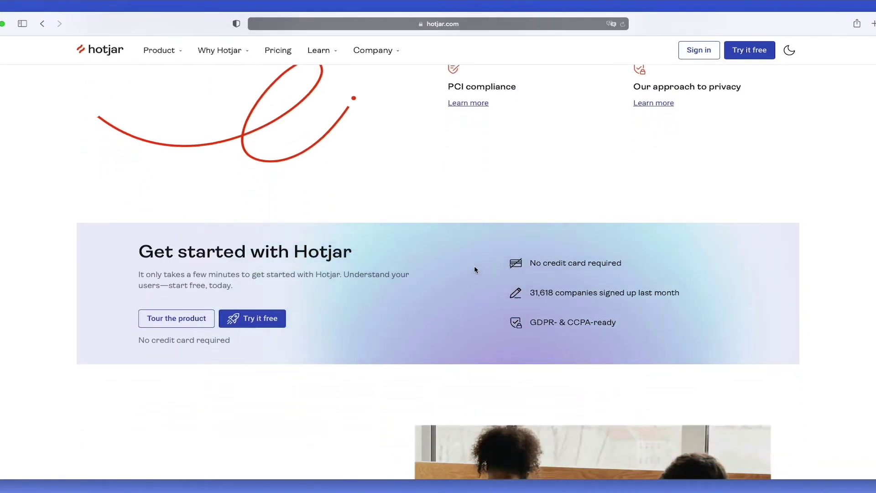
{"action": "scroll", "coordinate": [475, 266], "scroll_direction": "down", "scroll_amount": 3}
{"action": "scroll", "coordinate": [375, 303], "scroll_direction": "down", "scroll_amount": 7}
{"action": "scroll", "coordinate": [390, 261], "scroll_direction": "down", "scroll_amount": 15}
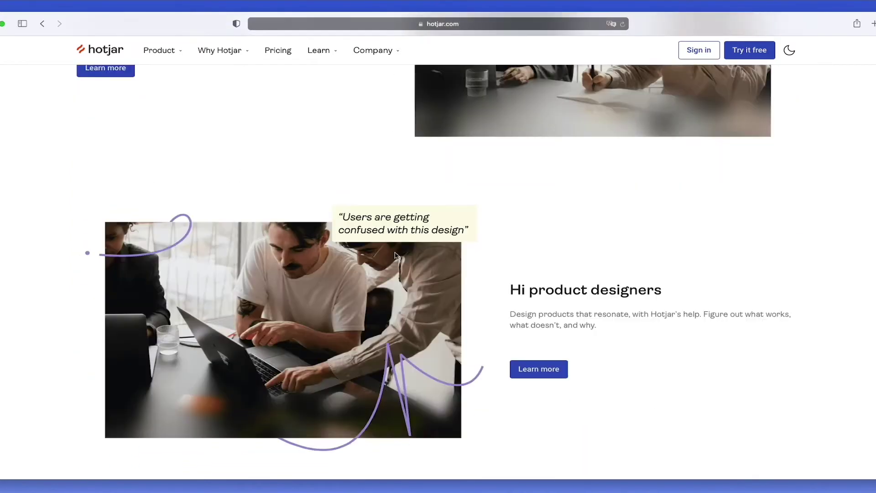
{"action": "scroll", "coordinate": [625, 173], "scroll_direction": "down", "scroll_amount": 20}
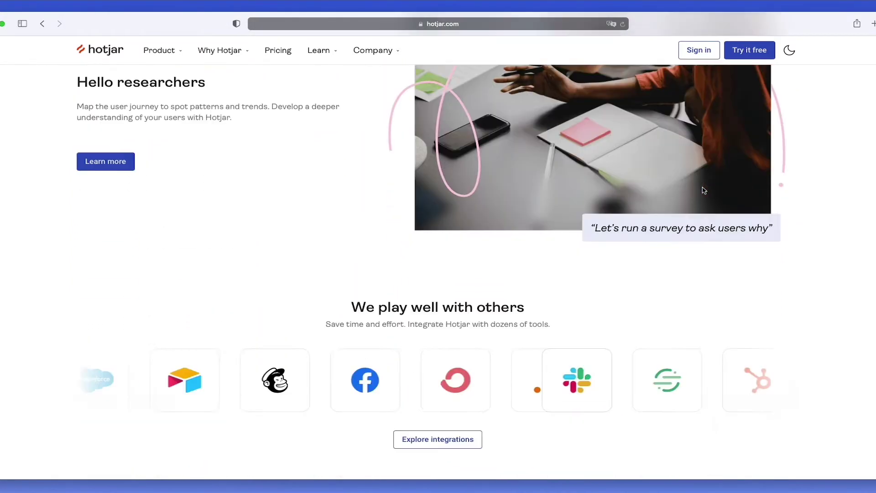
{"action": "scroll", "coordinate": [706, 201], "scroll_direction": "down", "scroll_amount": 3}
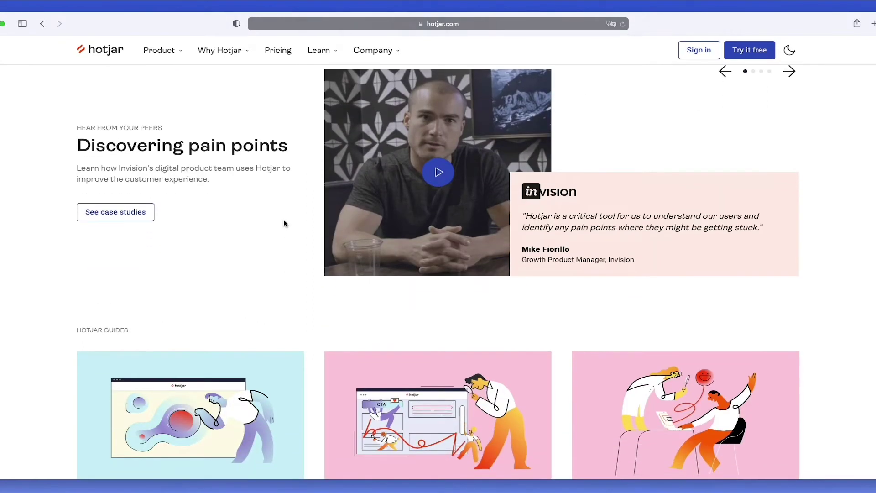
Go back to the sign-up options on the Hotjar homepage and sign up with Google
{"action": "scroll", "coordinate": [285, 223], "scroll_direction": "up", "scroll_amount": 20}
{"action": "scroll", "coordinate": [283, 223], "scroll_direction": "up", "scroll_amount": 20}
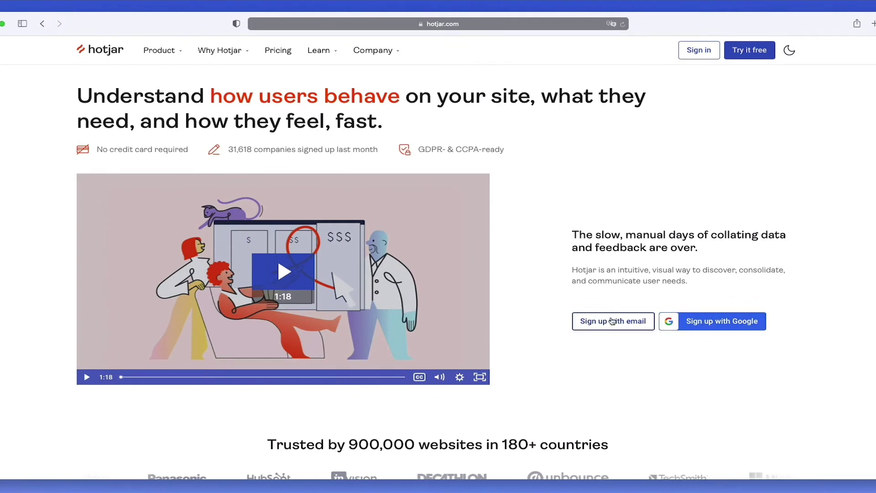
{"action": "left_click", "coordinate": [708, 325]}
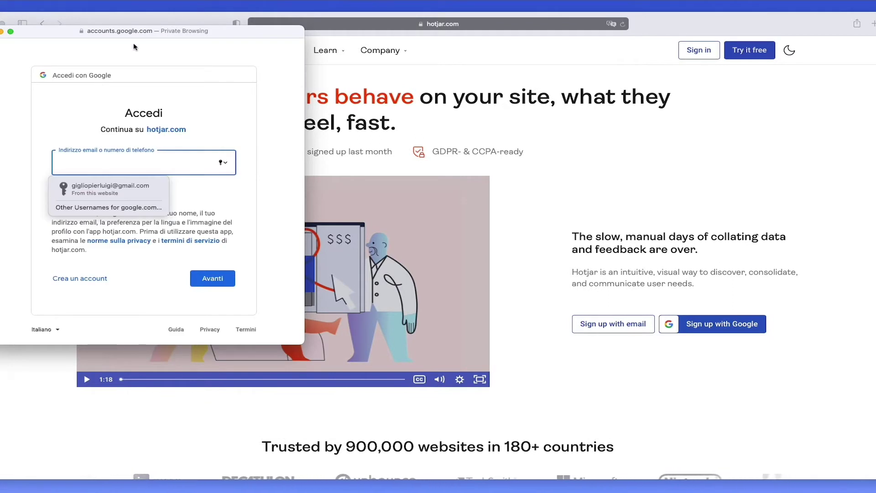
{"action": "key", "text": "super+w"}
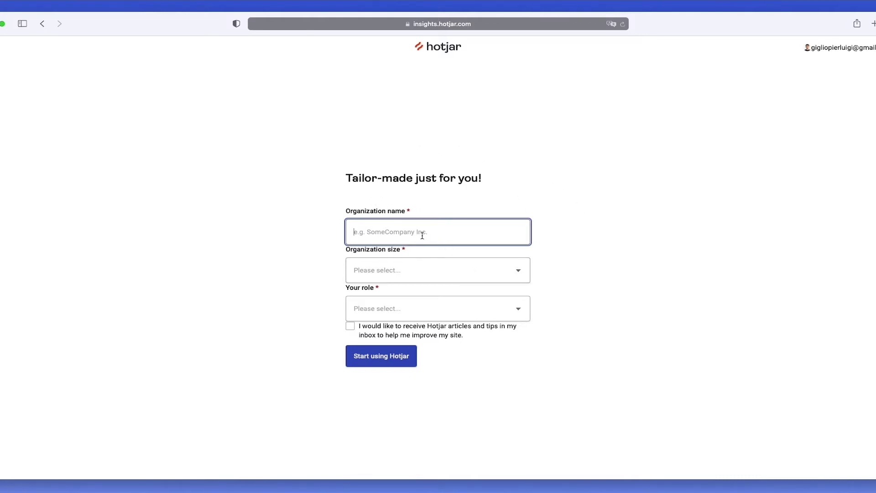
Fill in the organization name, set the size to 1 - 10 employees and the role to UX Designer, and submit the form
{"action": "type", "text": "Pierluigi Giglio"}
{"action": "left_click", "coordinate": [408, 275]}
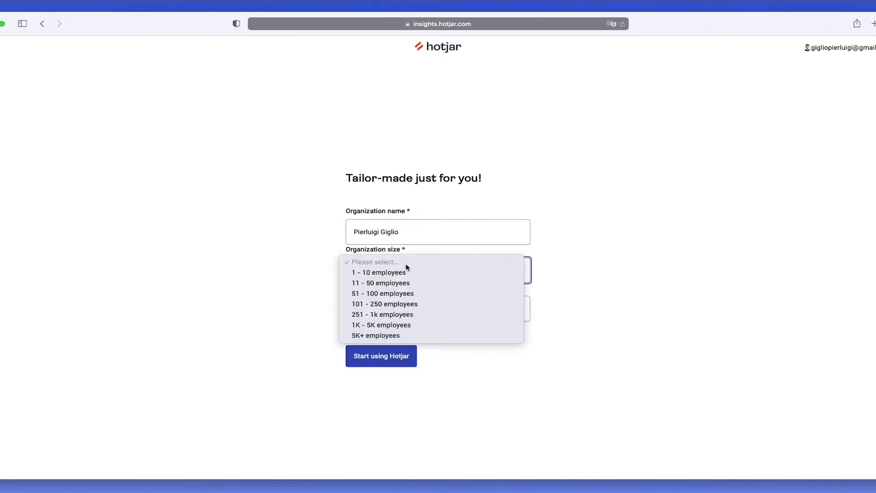
{"action": "left_click", "coordinate": [404, 273]}
{"action": "left_click", "coordinate": [395, 310]}
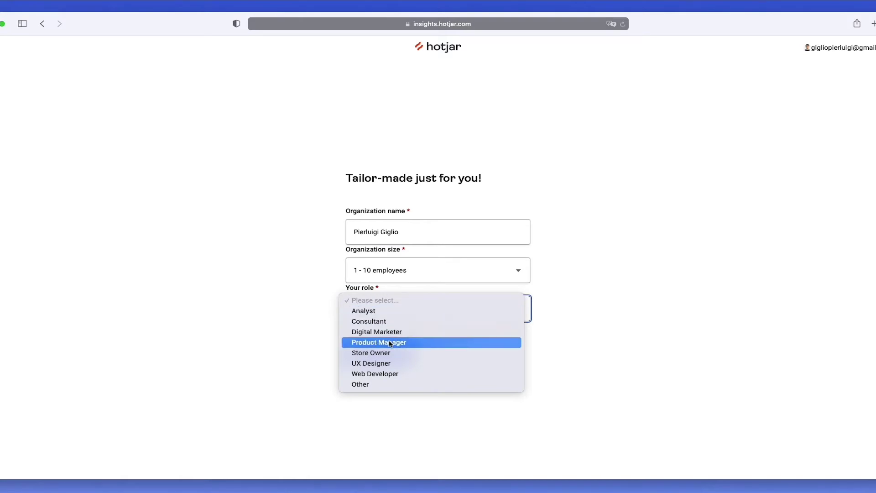
{"action": "left_click", "coordinate": [390, 361]}
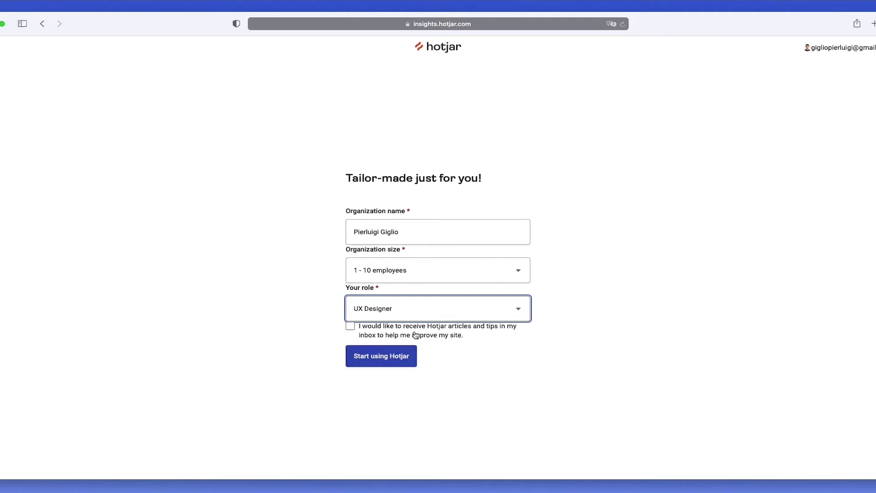
{"action": "left_click", "coordinate": [378, 357]}
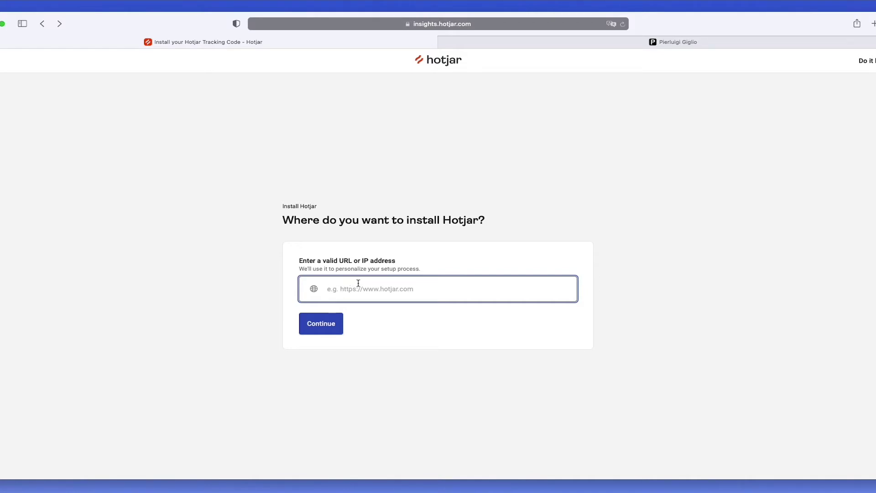
{"action": "type", "text": "https://grafica-facile.com/"}
{"action": "left_click_drag", "start_coordinate": [345, 289], "coordinate": [318, 290]}
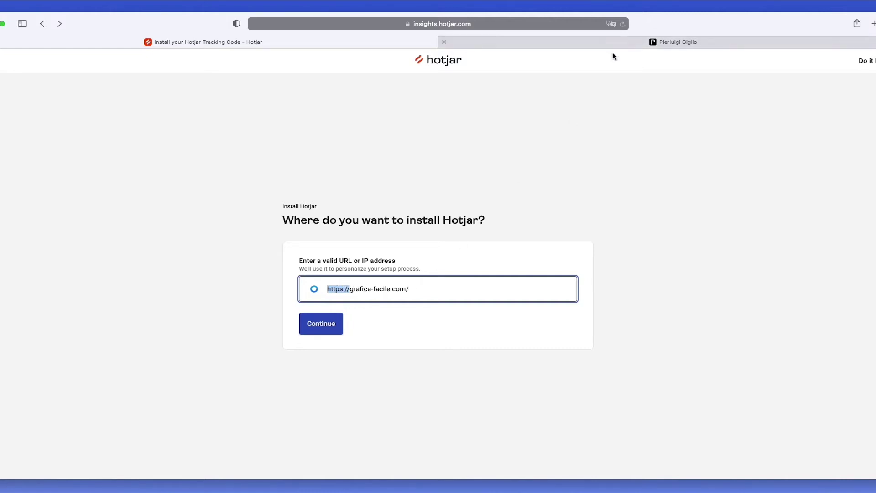
{"action": "left_click", "coordinate": [588, 43]}
{"action": "left_click", "coordinate": [512, 26]}
{"action": "type", "text": "https://grafica-facile.com/"}
{"action": "key", "text": "Return"}
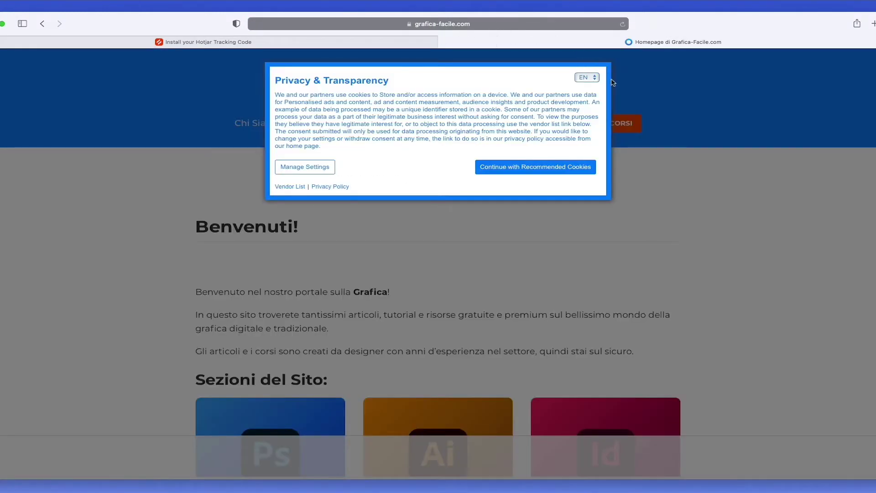
{"action": "left_click", "coordinate": [509, 170]}
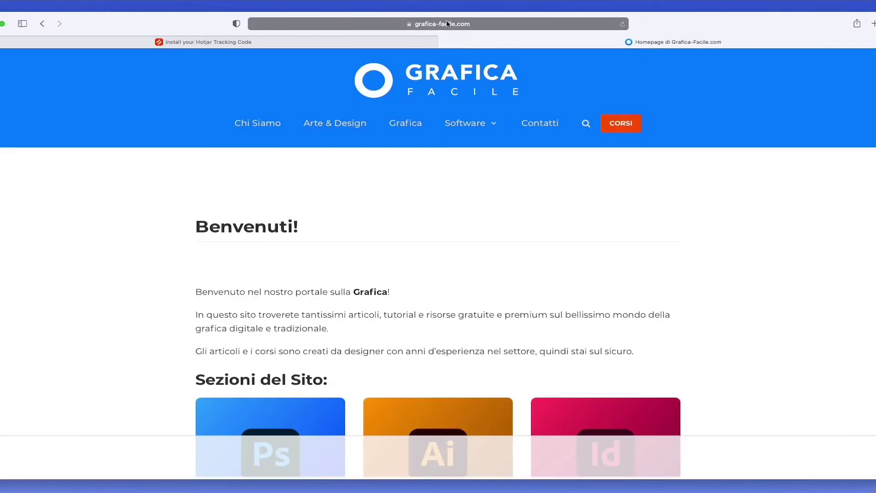
{"action": "left_click", "coordinate": [460, 26]}
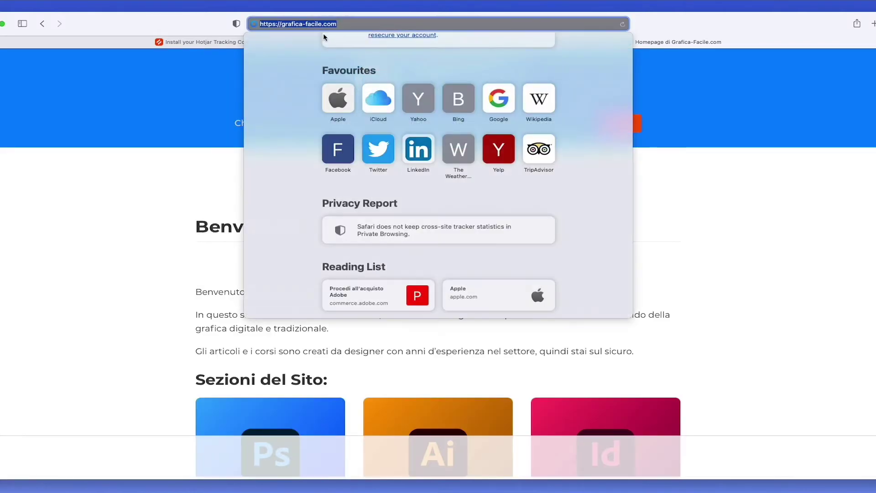
{"action": "left_click", "coordinate": [201, 42]}
{"action": "double_click", "coordinate": [363, 289]}
{"action": "key", "text": "Right"}
{"action": "key", "text": "BackSpace"}
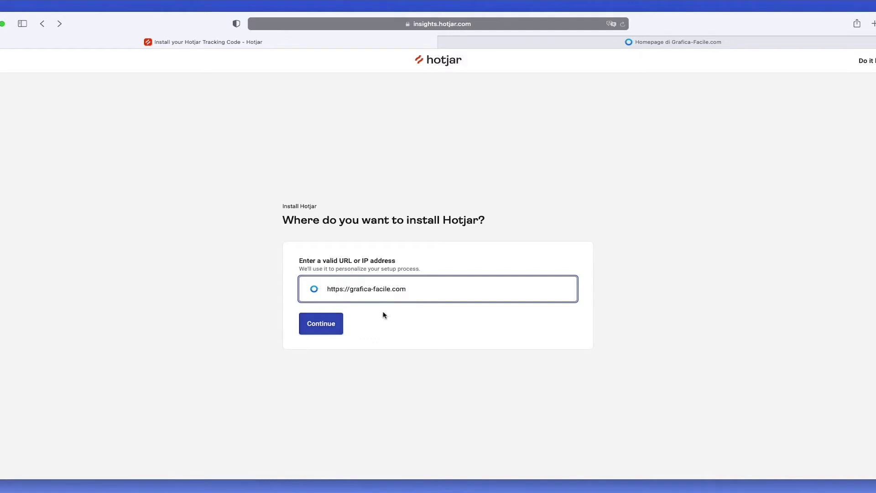
{"action": "left_click", "coordinate": [322, 323]}
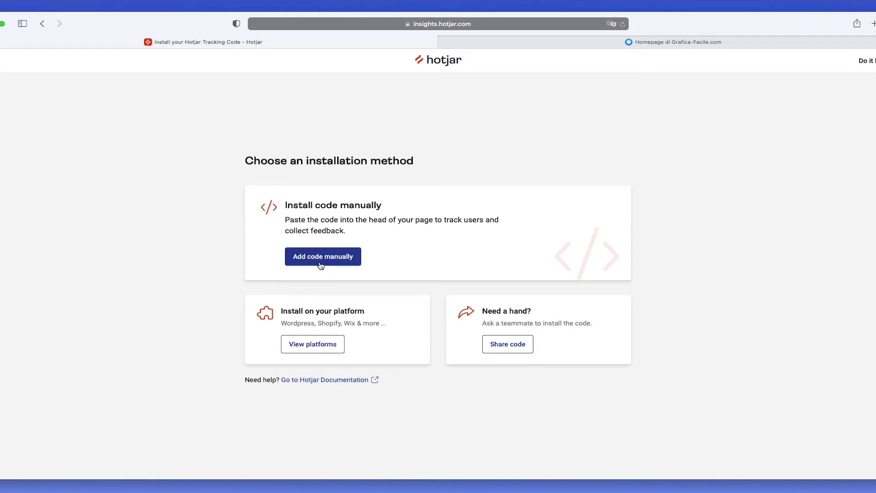
View the platform installation options and choose WordPress to open its setup instructions
{"action": "left_click", "coordinate": [320, 345]}
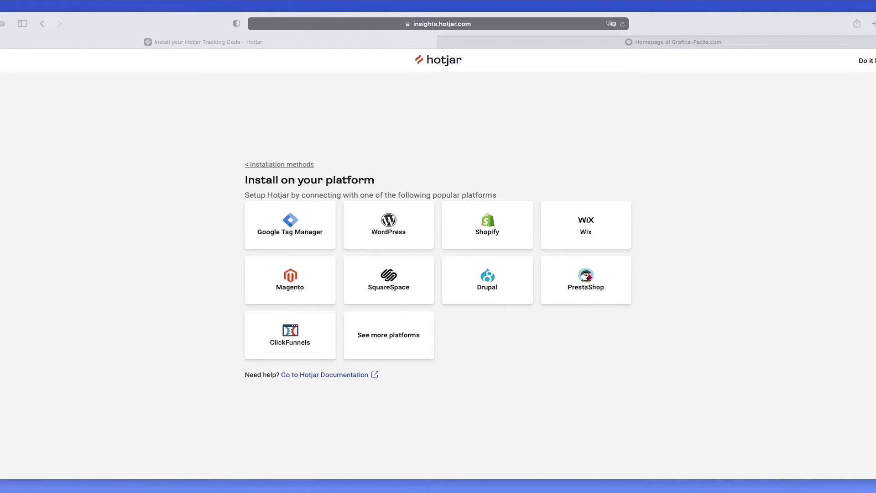
{"action": "left_click", "coordinate": [413, 216]}
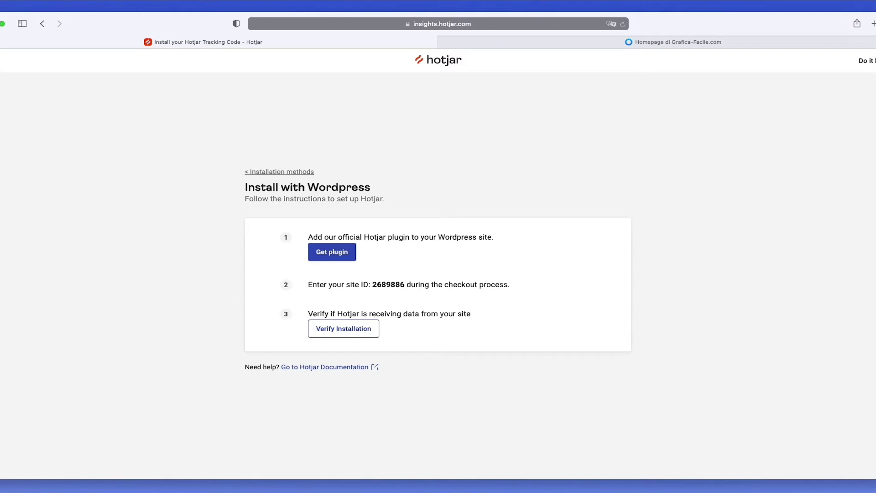
Switch to the site's WordPress dashboard in Chrome and open the page for adding a new plugin
{"action": "key", "text": "super+Tab"}
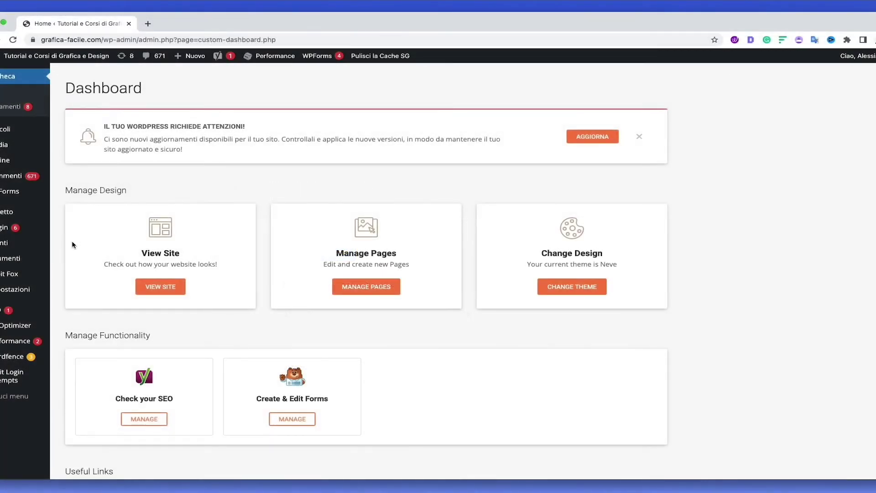
{"action": "mouse_move", "coordinate": [28, 232]}
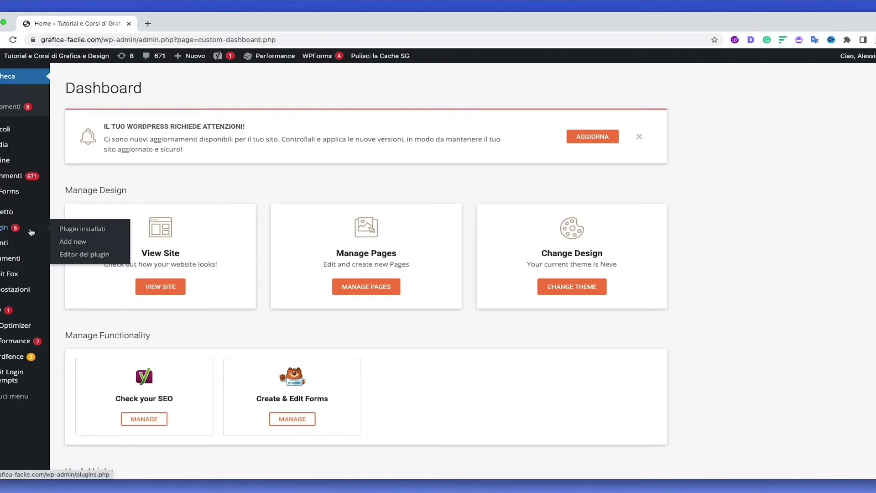
{"action": "left_click", "coordinate": [76, 243]}
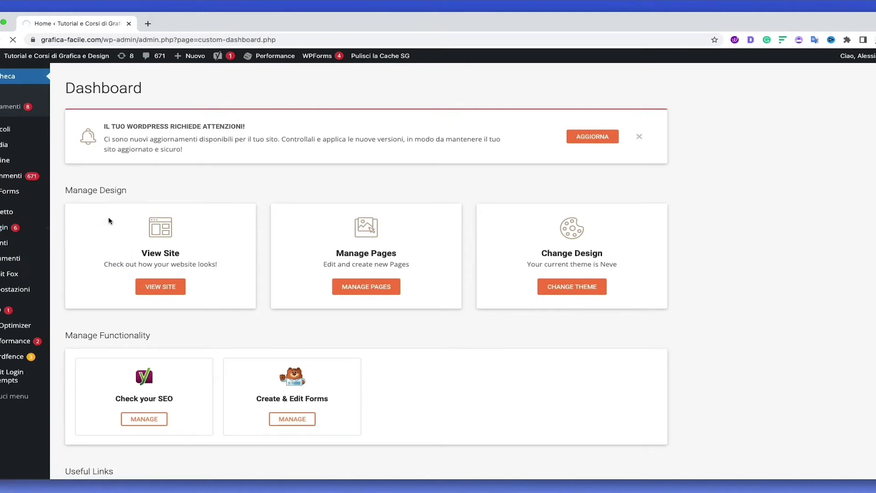
Search the WordPress plugin directory for hotjar, and install and activate the official Hotjar plugin
{"action": "left_click", "coordinate": [657, 139]}
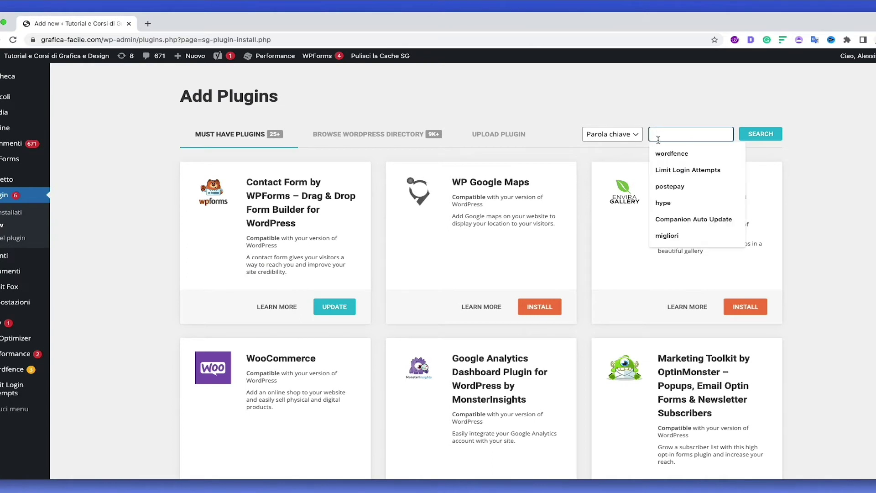
{"action": "type", "text": "hotjar"}
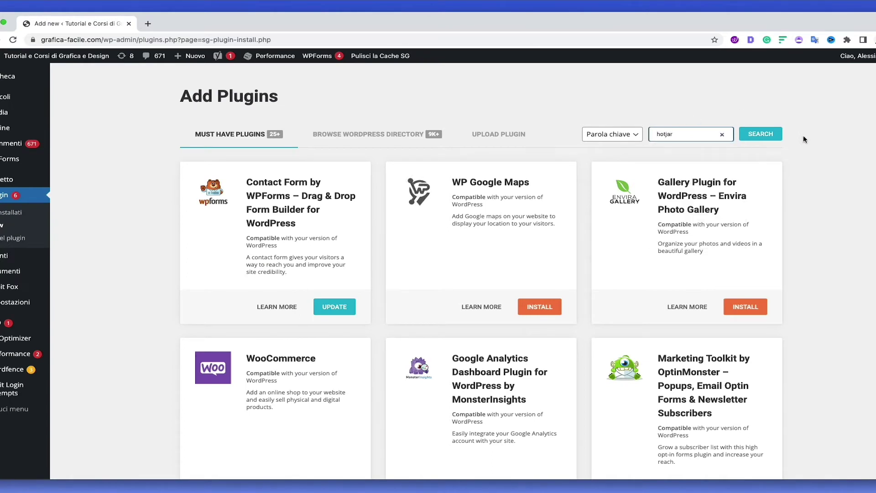
{"action": "left_click", "coordinate": [760, 136]}
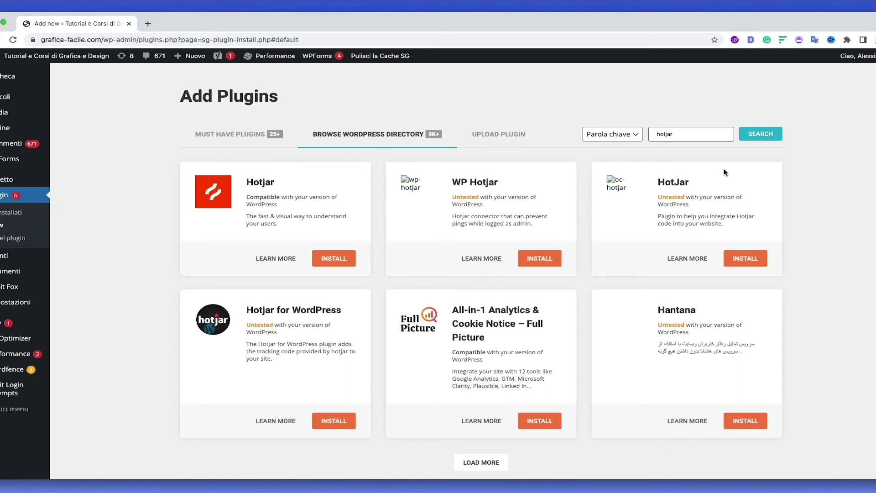
{"action": "left_click", "coordinate": [331, 258]}
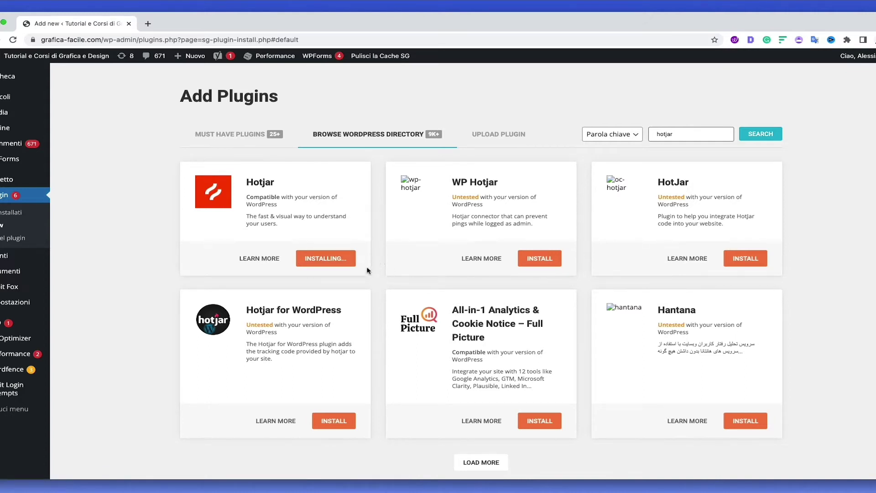
{"action": "left_click", "coordinate": [331, 264]}
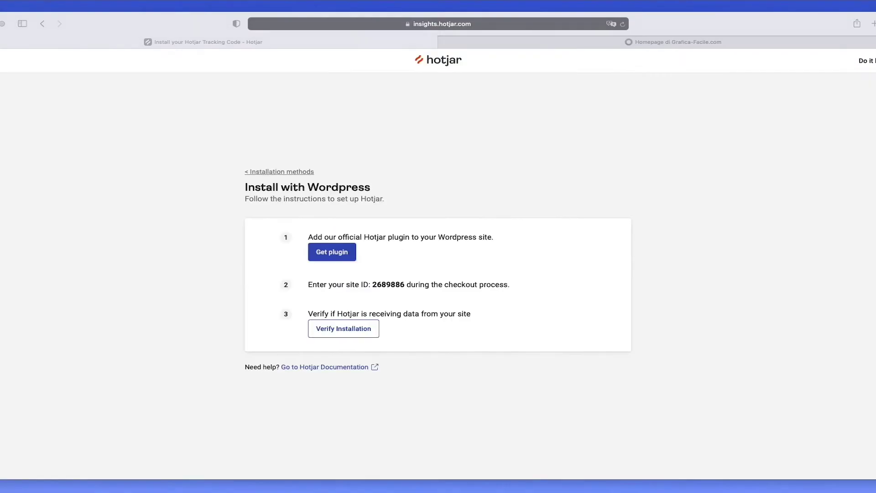
Copy the site ID from Hotjar's WordPress instructions in Safari and save it as the Hotjar ID in the plugin settings in Chrome
{"action": "left_click", "coordinate": [381, 280]}
{"action": "left_click", "coordinate": [387, 283]}
{"action": "double_click", "coordinate": [386, 284]}
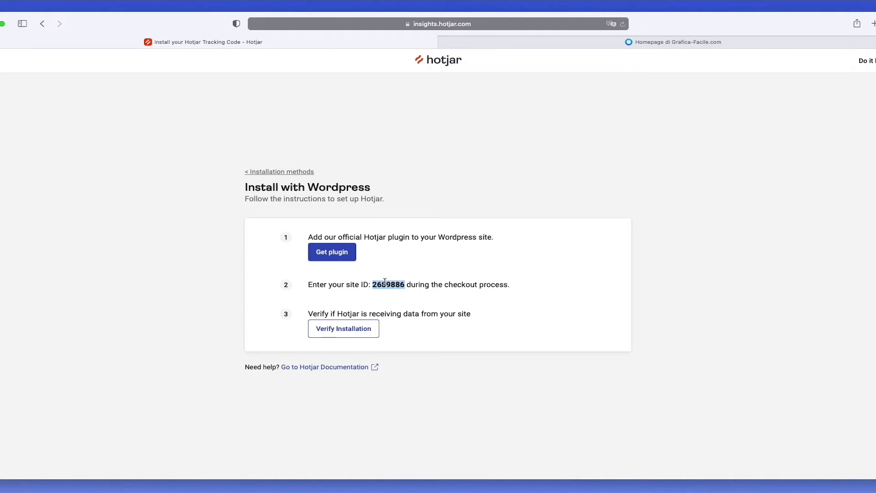
{"action": "key", "text": "super+c"}
{"action": "key", "text": "super+Tab"}
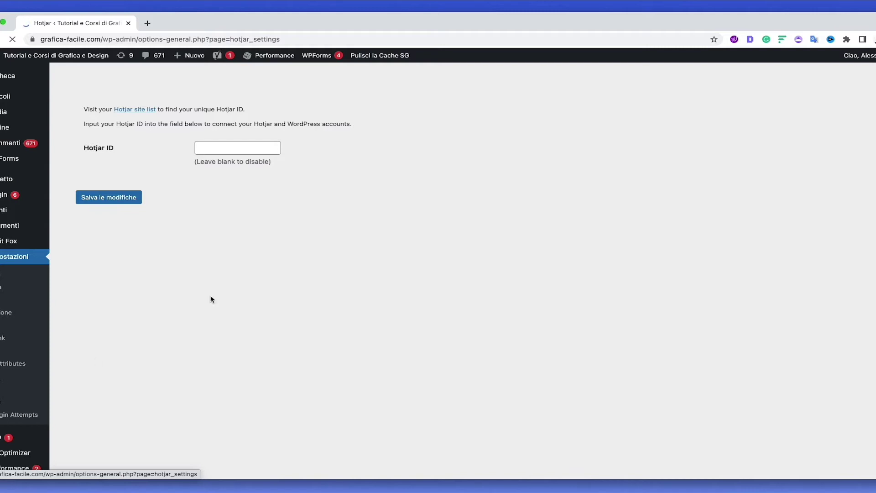
{"action": "left_click", "coordinate": [219, 149]}
{"action": "key", "text": "super+v"}
{"action": "left_click", "coordinate": [133, 198]}
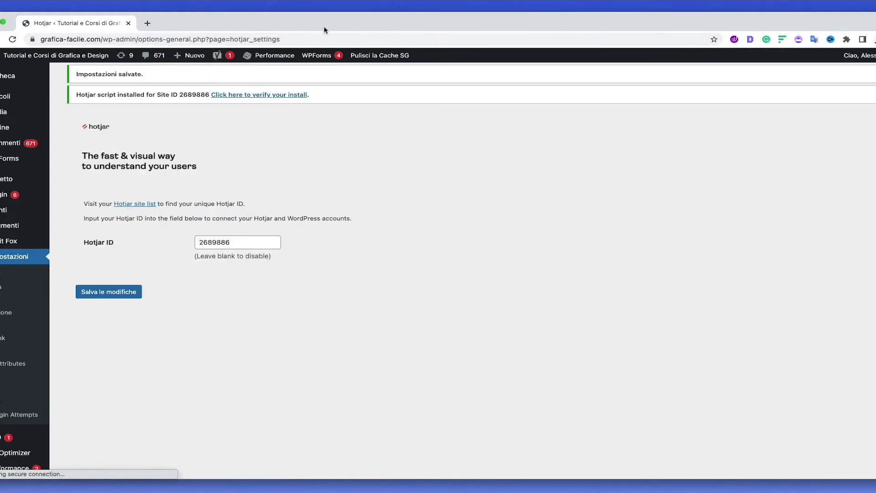
{"action": "left_click_drag", "start_coordinate": [324, 30], "coordinate": [330, 105]}
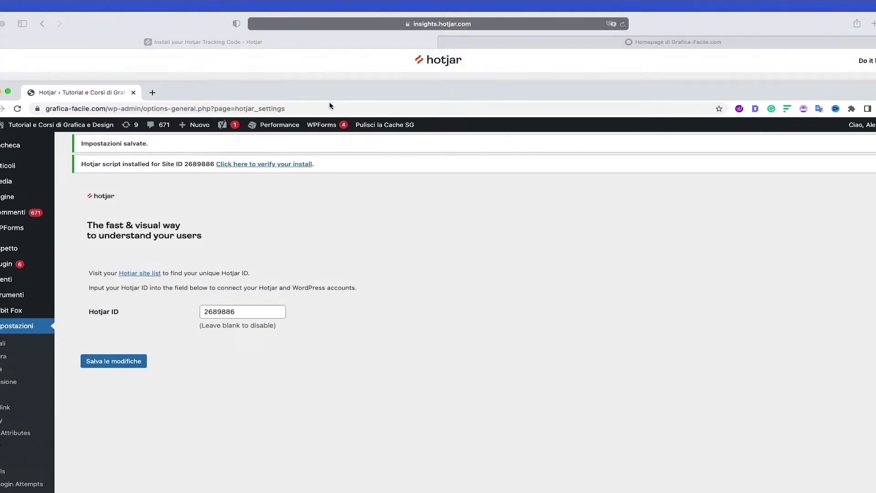
{"action": "key", "text": "super+m"}
{"action": "left_click", "coordinate": [335, 331]}
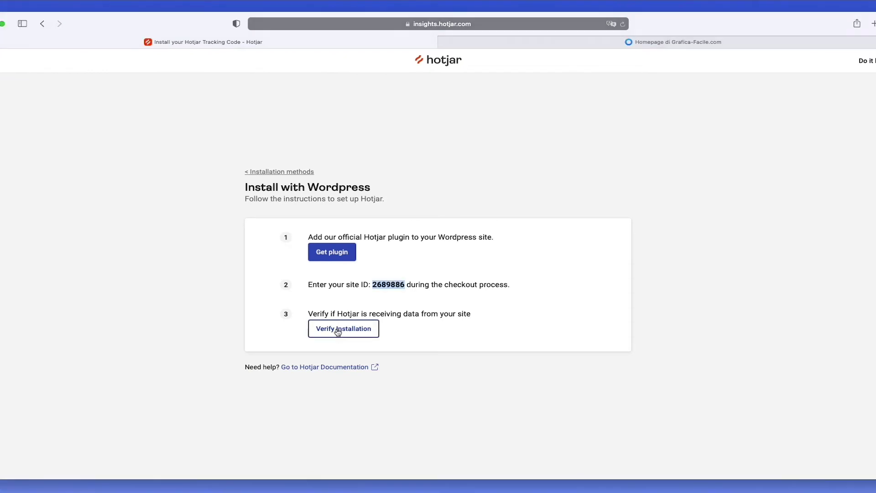
{"action": "left_click", "coordinate": [338, 332]}
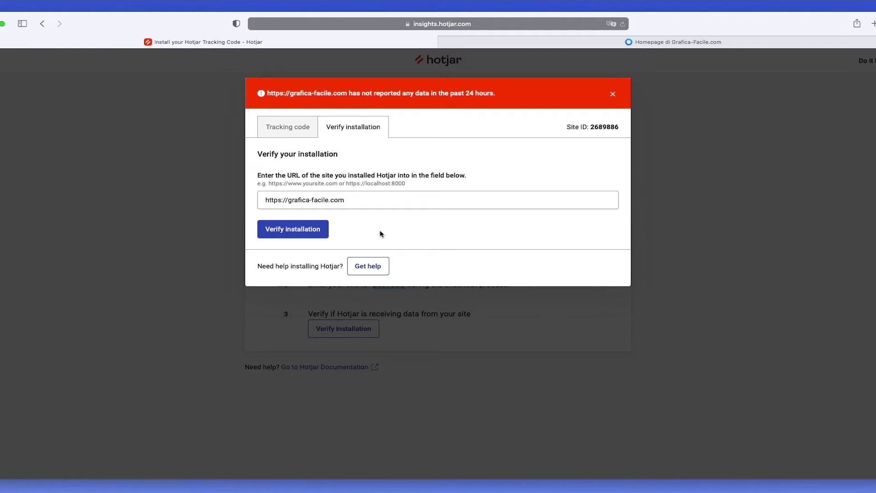
{"action": "left_click", "coordinate": [303, 230]}
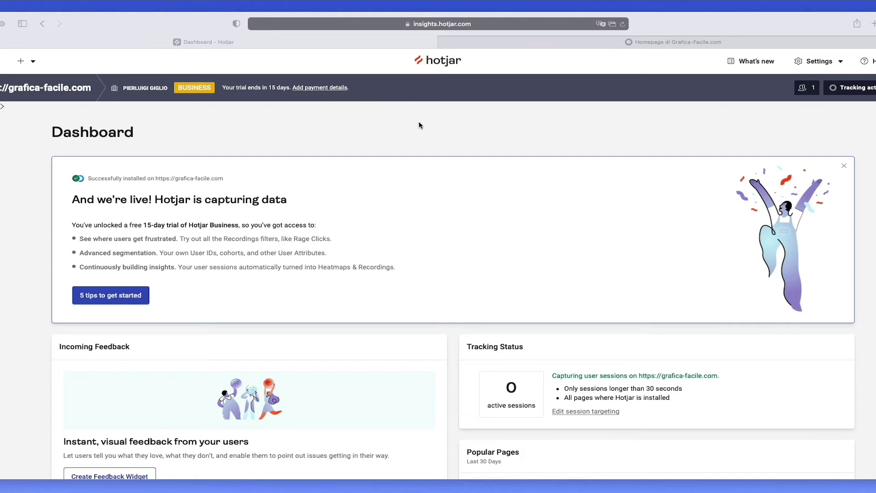
Examine the site dashboard's sections for incoming feedback, tracking status, popular pages, relevant recordings, team activity and surveys
{"action": "scroll", "coordinate": [416, 167], "scroll_direction": "down", "scroll_amount": 2}
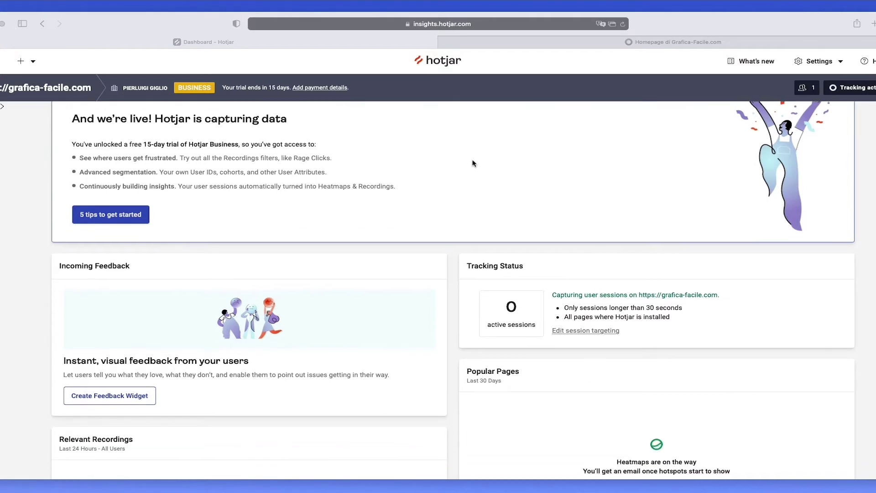
{"action": "scroll", "coordinate": [472, 162], "scroll_direction": "down", "scroll_amount": 3}
{"action": "scroll", "coordinate": [536, 243], "scroll_direction": "down", "scroll_amount": 3}
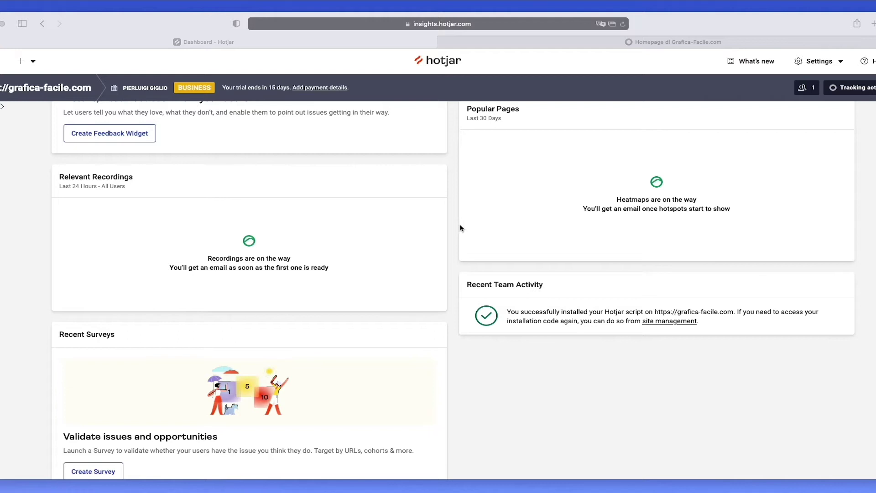
{"action": "scroll", "coordinate": [459, 235], "scroll_direction": "down", "scroll_amount": 1}
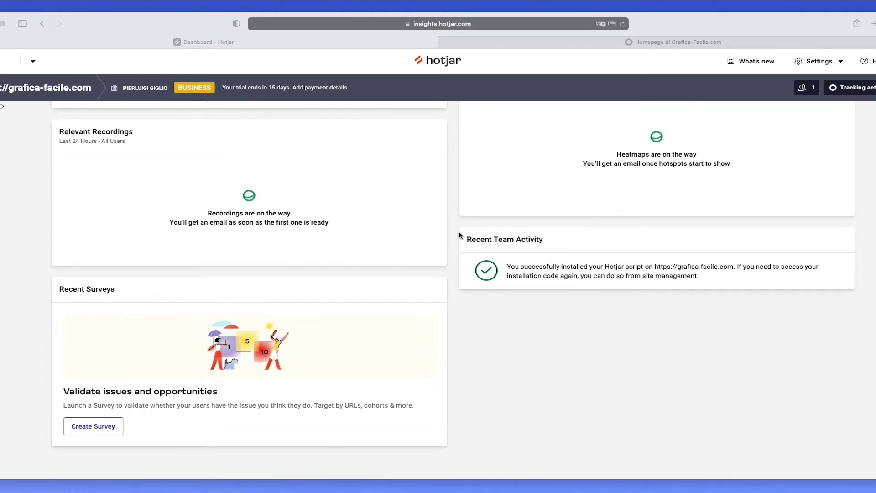
{"action": "scroll", "coordinate": [451, 244], "scroll_direction": "up", "scroll_amount": 3}
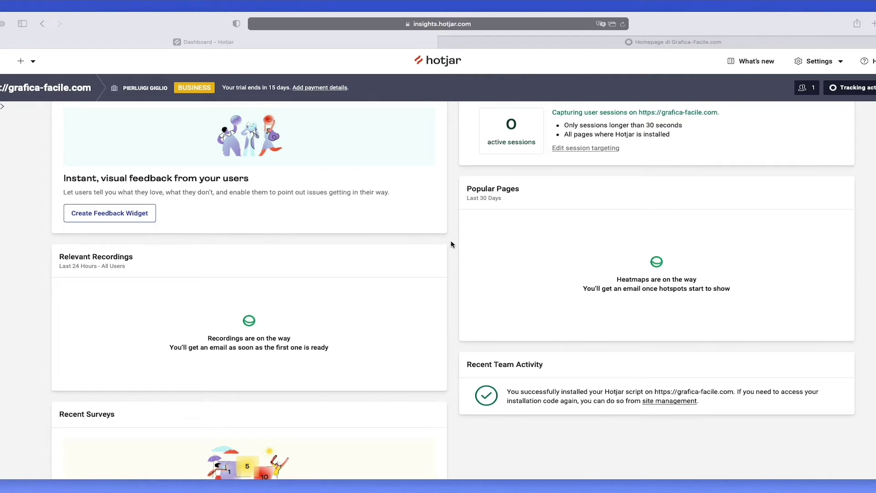
{"action": "scroll", "coordinate": [451, 244], "scroll_direction": "up", "scroll_amount": 3}
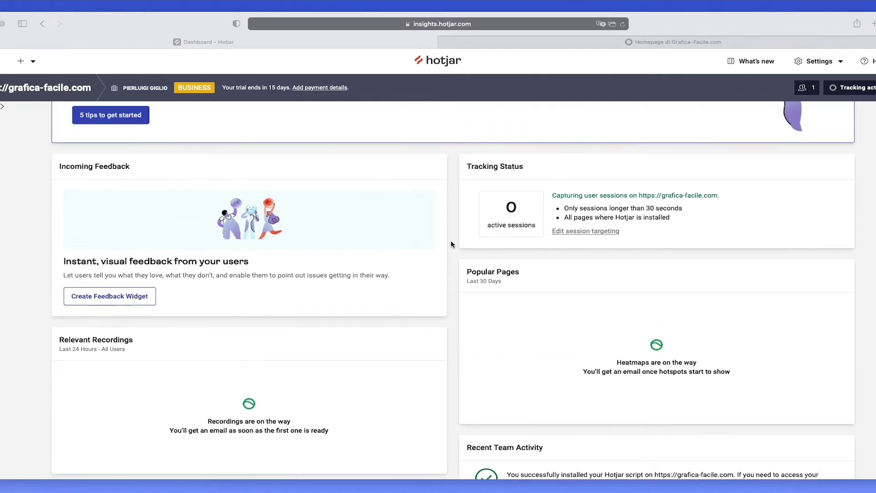
{"action": "scroll", "coordinate": [451, 244], "scroll_direction": "up", "scroll_amount": 3}
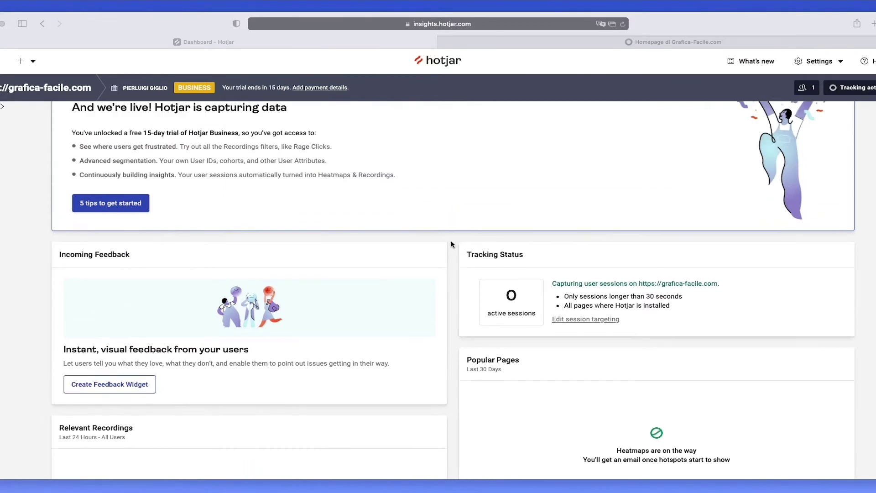
{"action": "scroll", "coordinate": [451, 245], "scroll_direction": "down", "scroll_amount": 1}
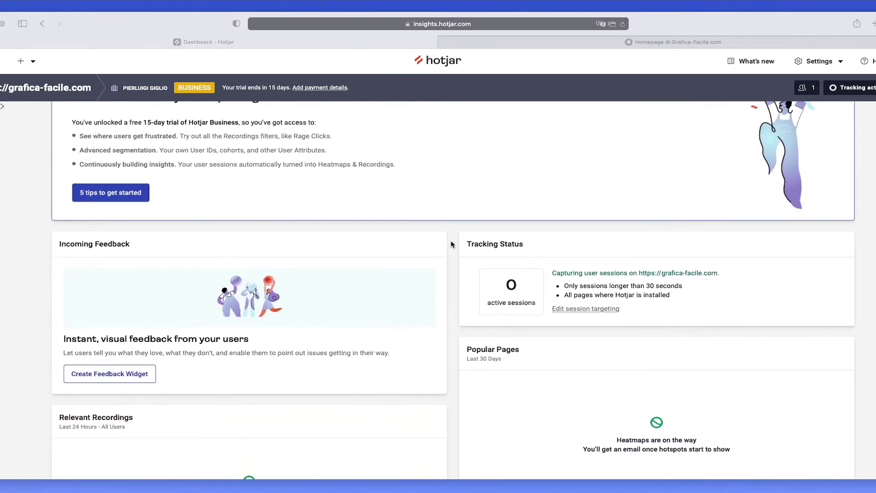
{"action": "scroll", "coordinate": [451, 244], "scroll_direction": "down", "scroll_amount": 3}
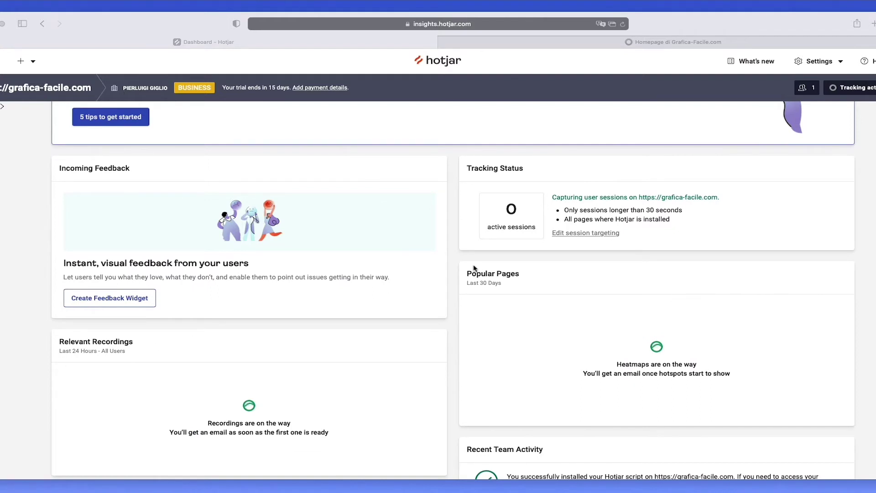
{"action": "scroll", "coordinate": [347, 168], "scroll_direction": "down", "scroll_amount": 8}
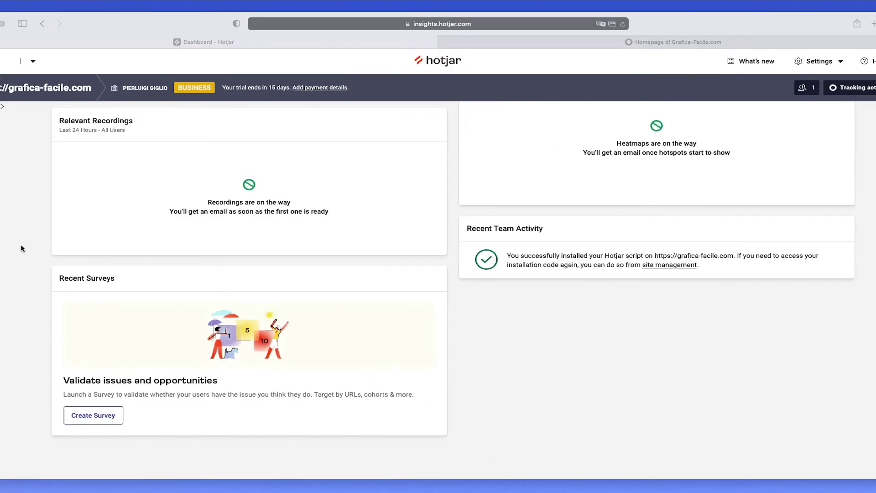
{"action": "scroll", "coordinate": [19, 246], "scroll_direction": "up", "scroll_amount": 7}
{"action": "scroll", "coordinate": [15, 246], "scroll_direction": "up", "scroll_amount": 8}
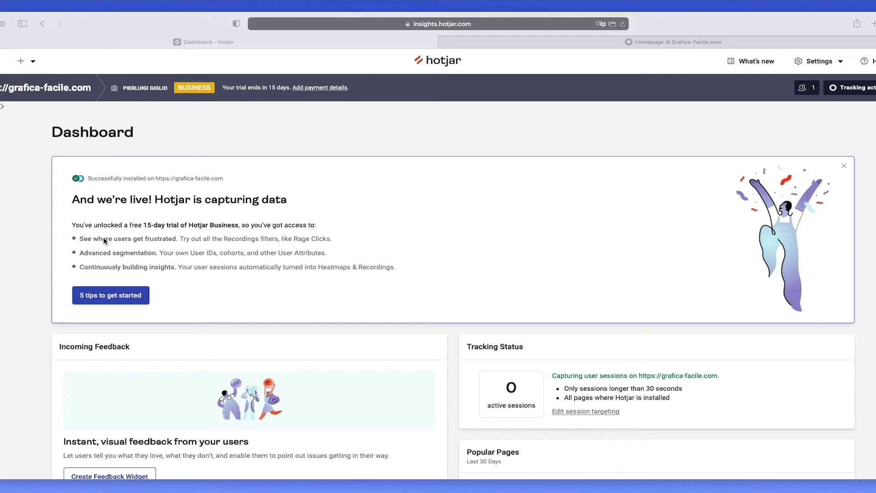
Review the 5 tips to get started and open the first-recording tip to view the Recordings page
{"action": "left_click", "coordinate": [118, 299]}
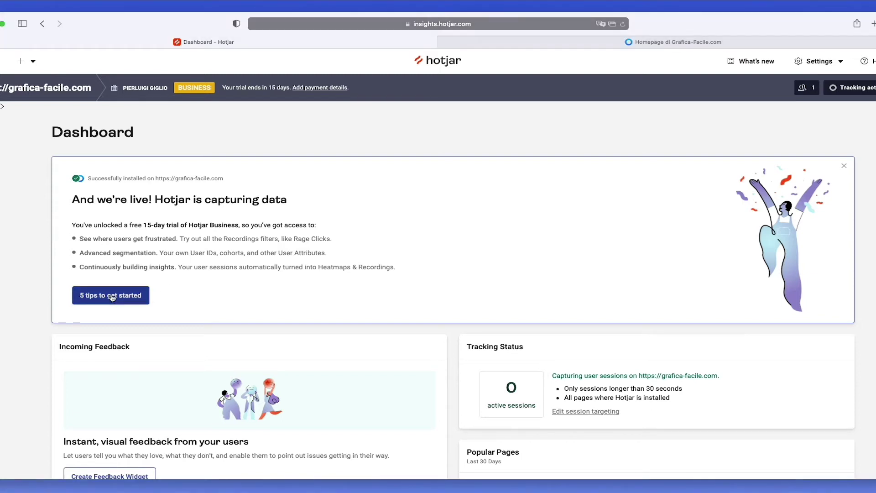
{"action": "left_click", "coordinate": [113, 296]}
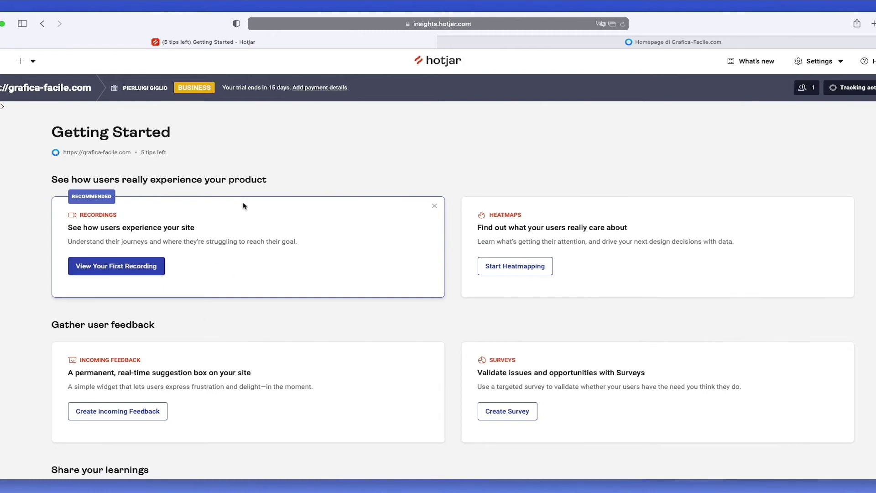
{"action": "scroll", "coordinate": [427, 226], "scroll_direction": "down", "scroll_amount": 2}
{"action": "scroll", "coordinate": [427, 226], "scroll_direction": "up", "scroll_amount": 2}
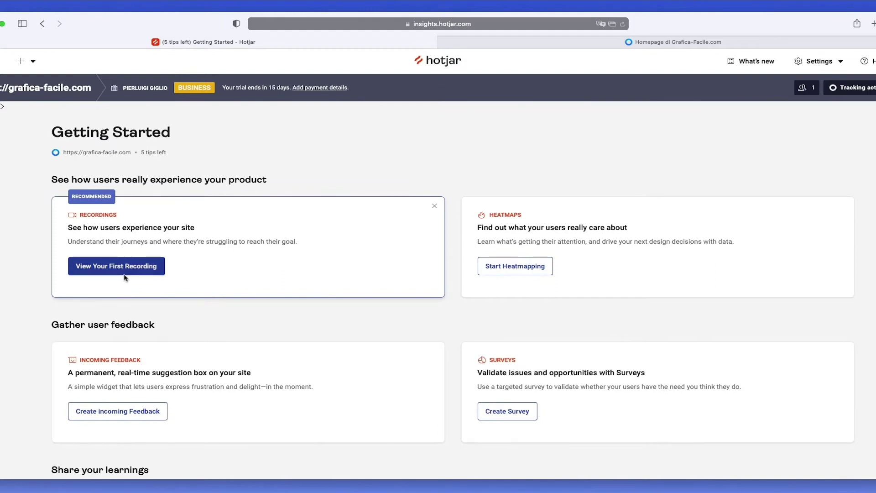
{"action": "left_click", "coordinate": [111, 268]}
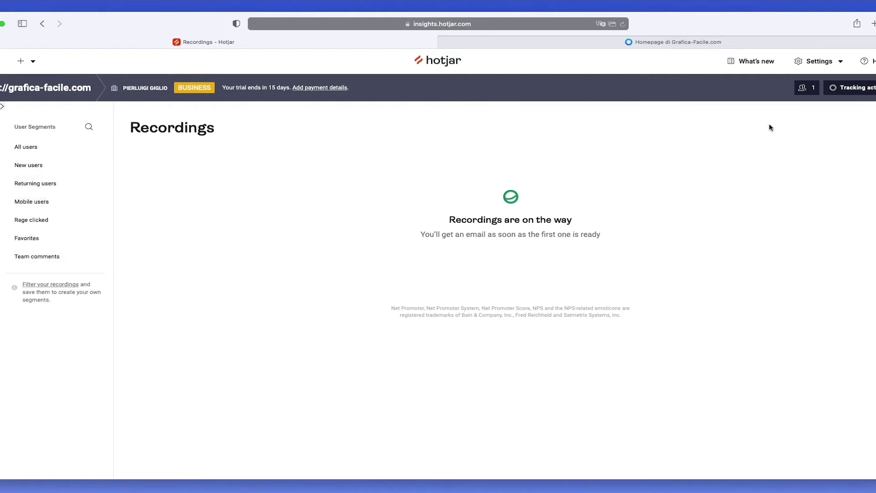
Return to the site dashboard, reopen the getting-started tips and start heatmapping from the Heatmaps tip
{"action": "left_click", "coordinate": [42, 23]}
{"action": "left_click", "coordinate": [41, 23]}
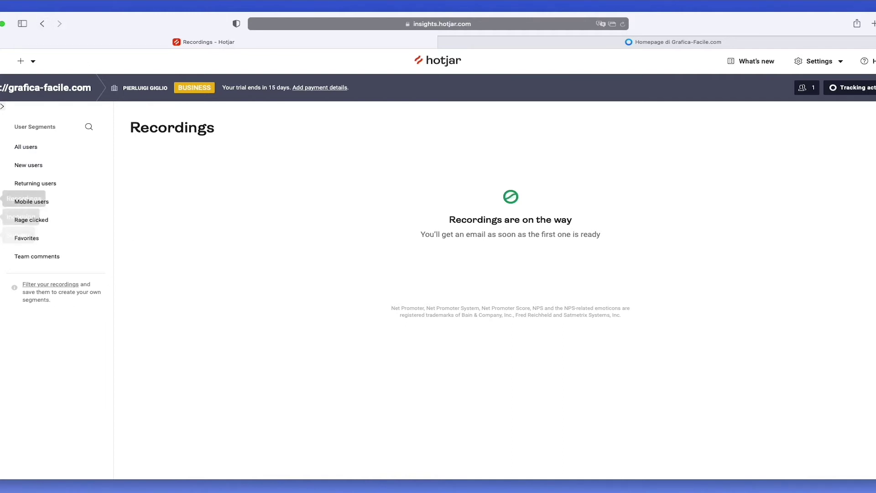
{"action": "left_click", "coordinate": [5, 144]}
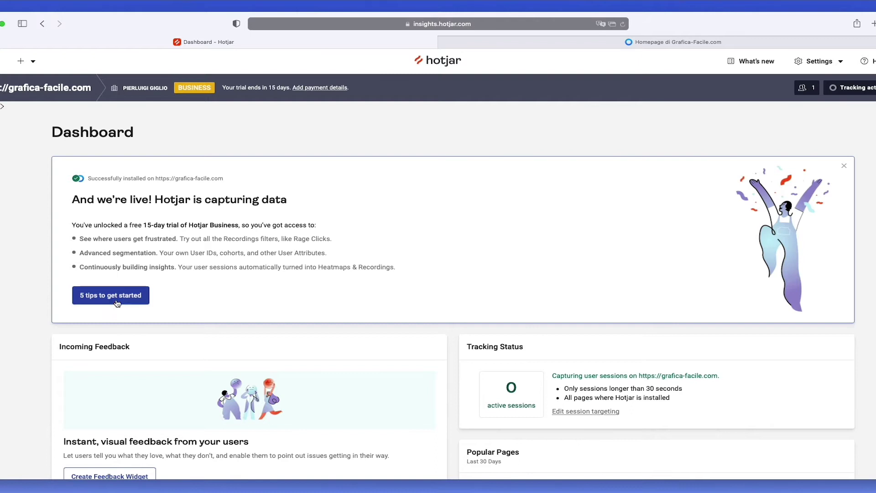
{"action": "left_click", "coordinate": [136, 289]}
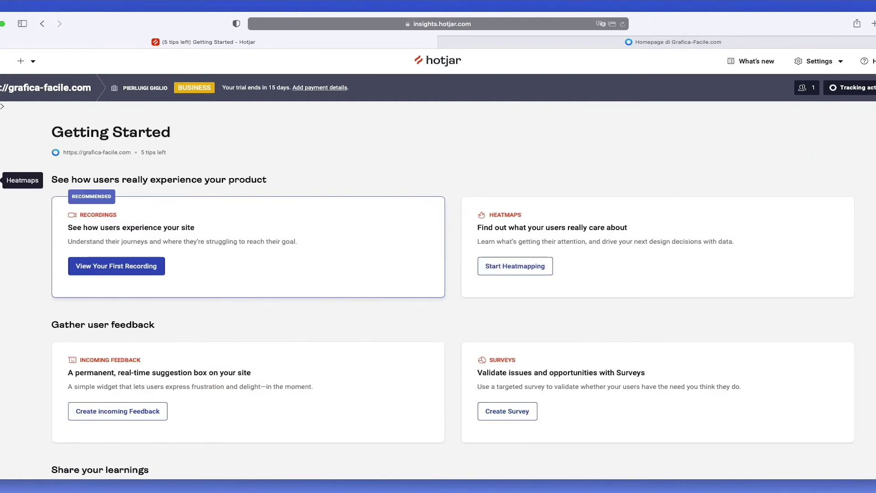
{"action": "left_click", "coordinate": [510, 270]}
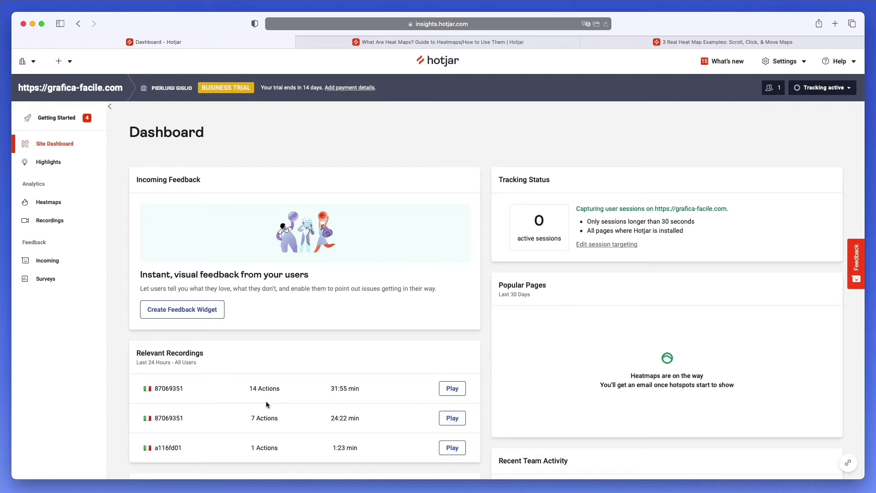
Play the relevant recording with 14 actions and skim ahead through several points of its timeline
{"action": "left_click", "coordinate": [453, 388]}
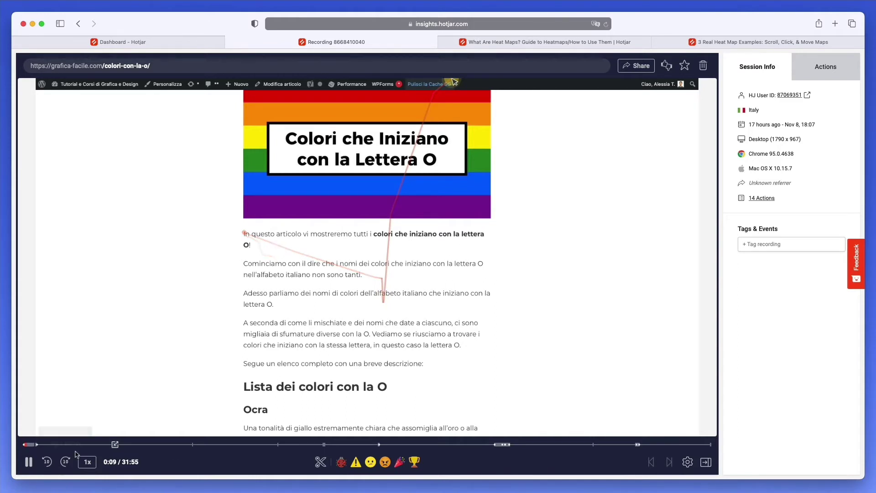
{"action": "left_click", "coordinate": [129, 444]}
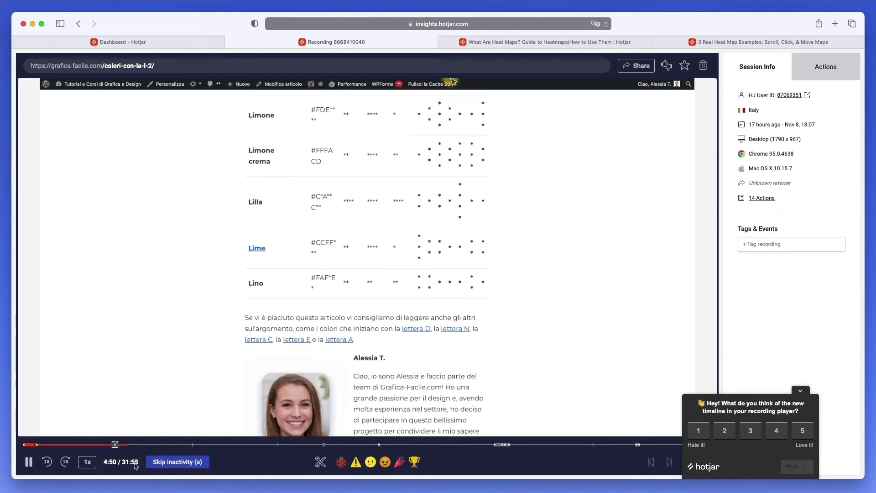
{"action": "left_click", "coordinate": [174, 444]}
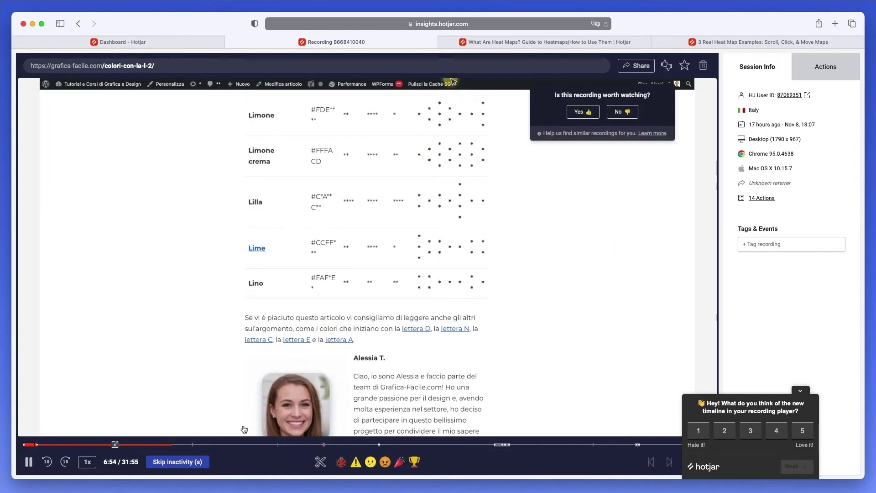
{"action": "left_click", "coordinate": [246, 444]}
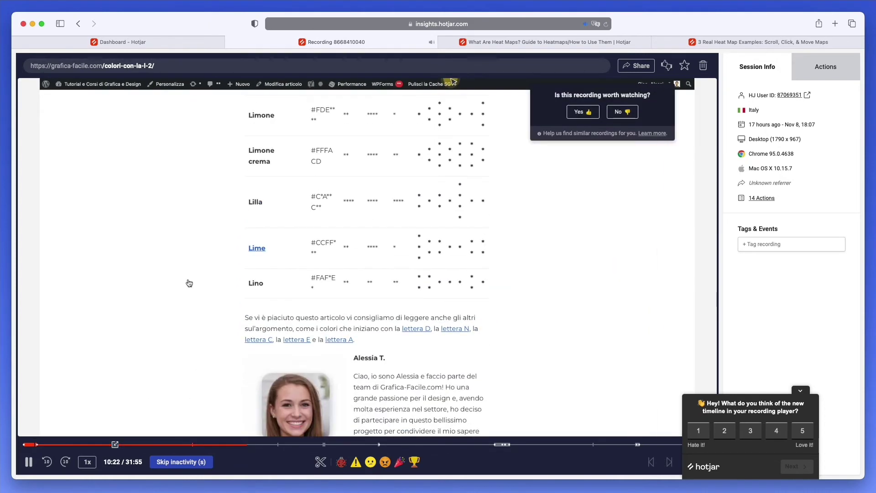
{"action": "left_click", "coordinate": [294, 444]}
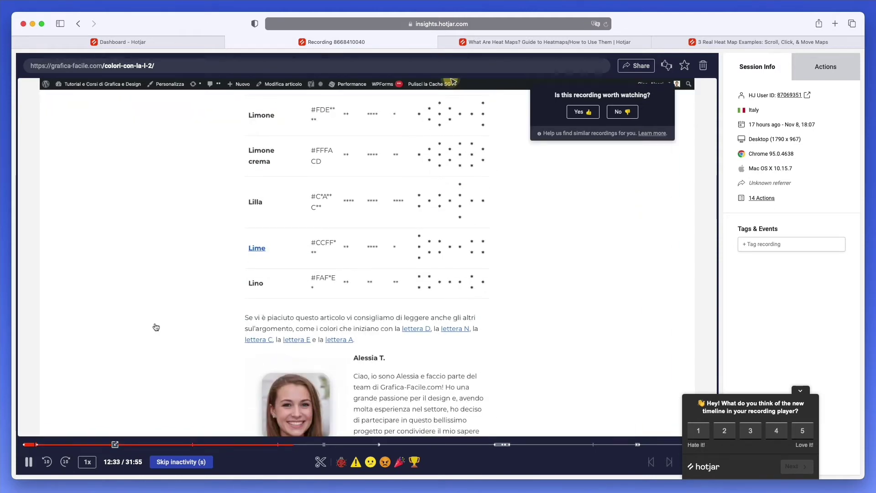
Skip further ahead in the 14-action recording, past 15:13, and return to the site dashboard
{"action": "left_click", "coordinate": [353, 443]}
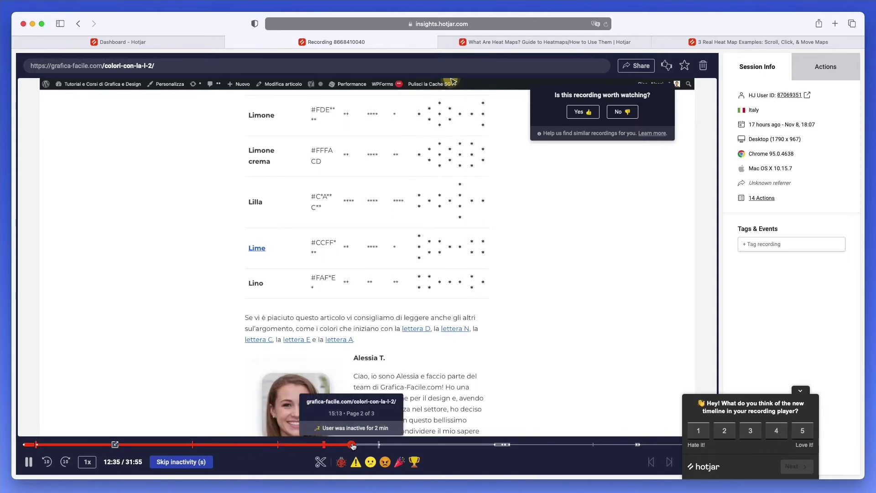
{"action": "left_click", "coordinate": [400, 444]}
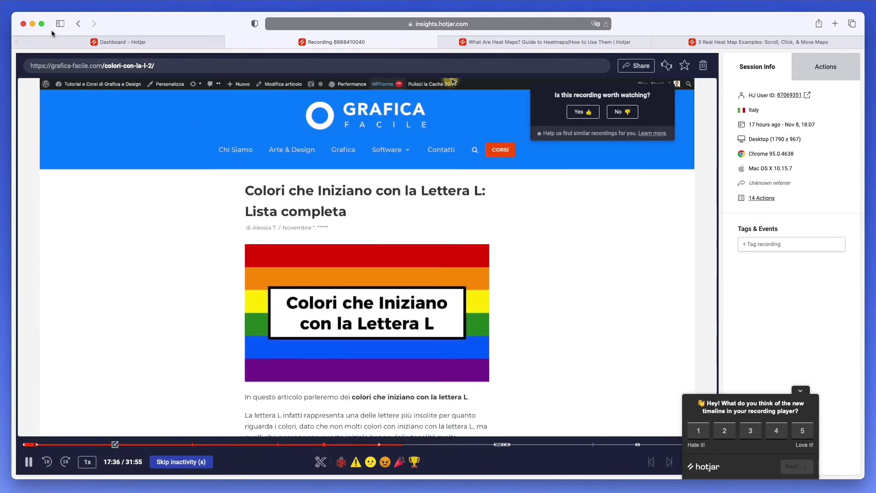
{"action": "left_click", "coordinate": [79, 24]}
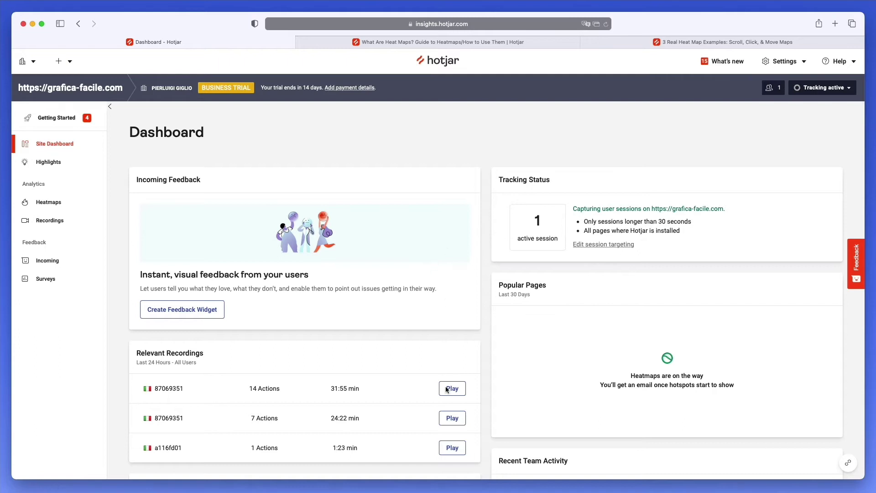
Play the relevant recording with 1 action and add a UI-UX issue highlight and a party-popper highlight to its timeline
{"action": "left_click", "coordinate": [457, 448]}
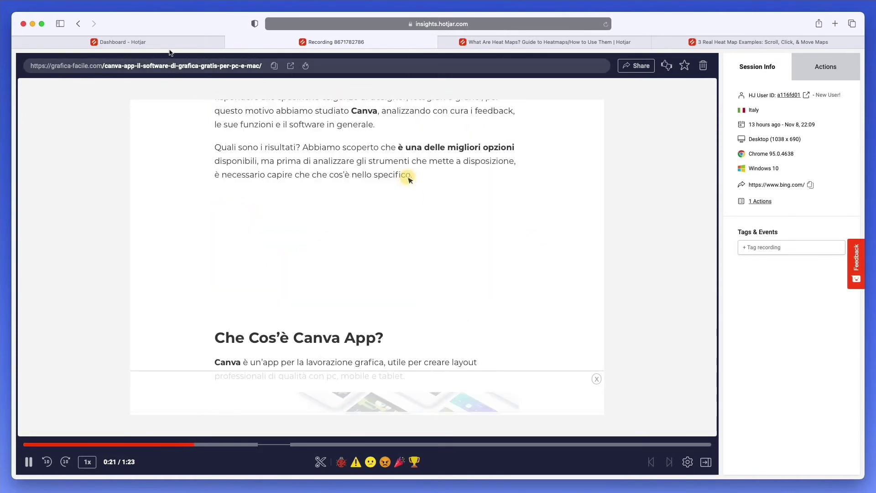
{"action": "mouse_move", "coordinate": [172, 41]}
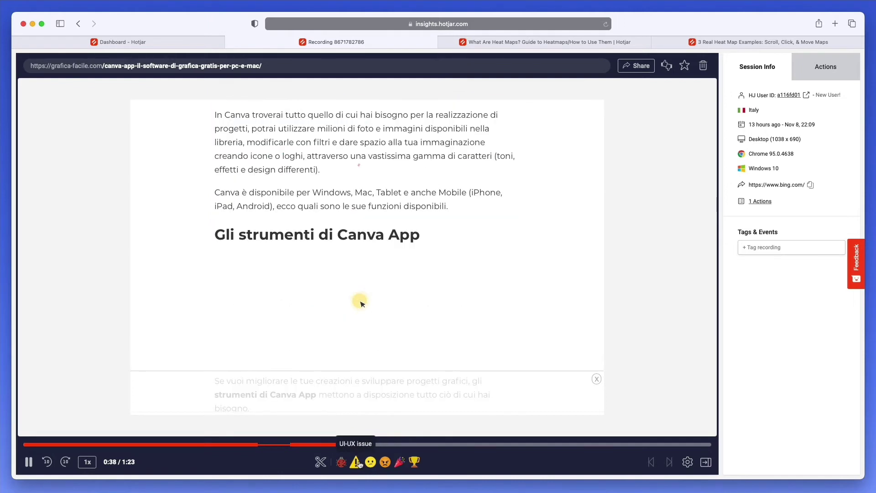
{"action": "left_click", "coordinate": [359, 463]}
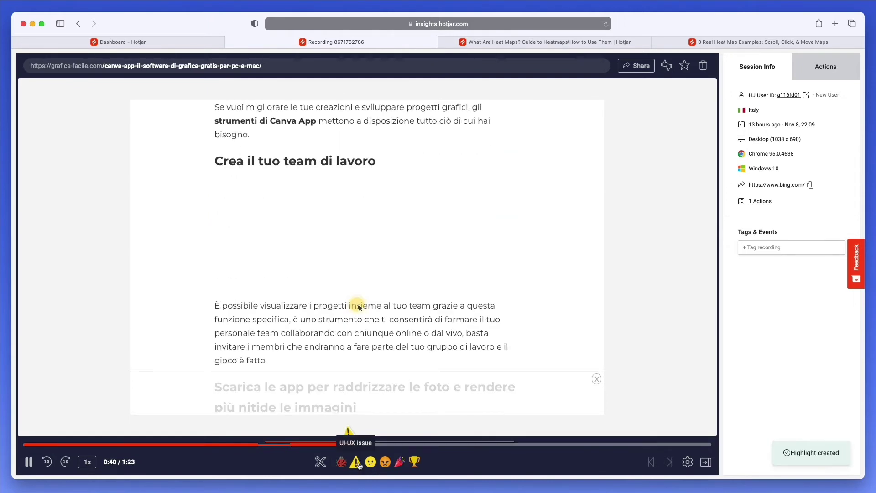
{"action": "left_click", "coordinate": [347, 431]}
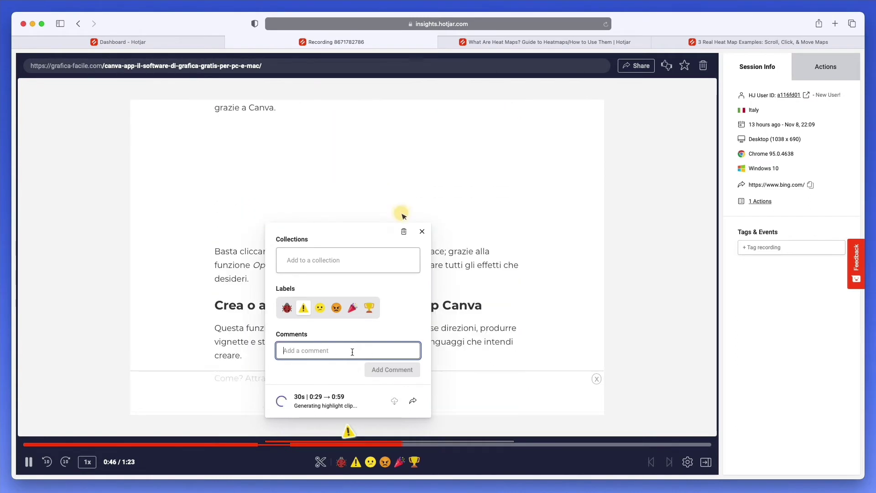
{"action": "left_click", "coordinate": [371, 473]}
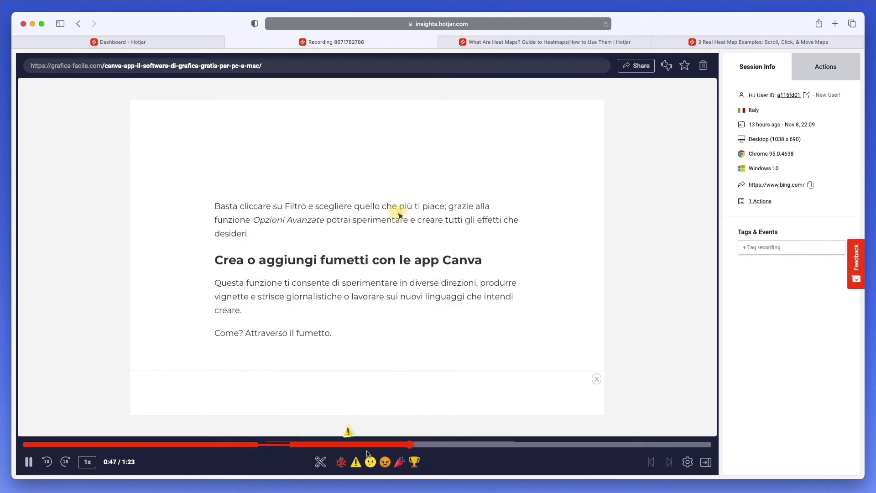
{"action": "left_click", "coordinate": [399, 463]}
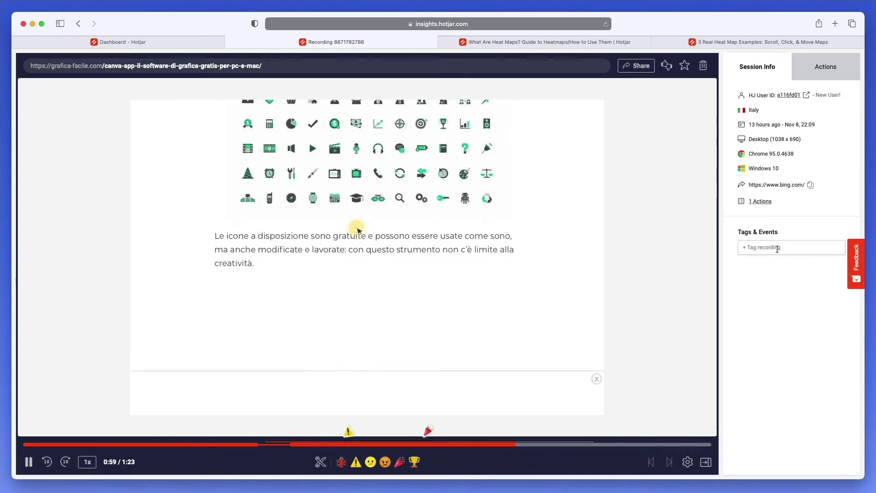
View the list of actions for this recording and return to the site dashboard
{"action": "left_click", "coordinate": [833, 68]}
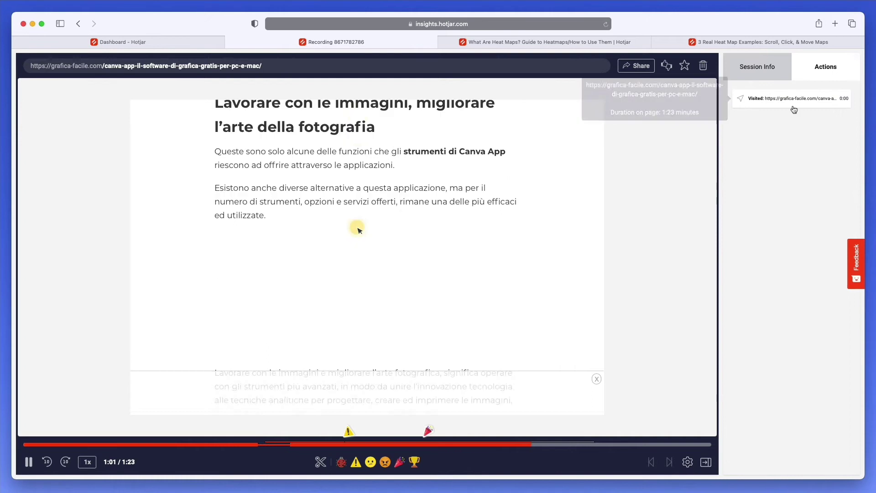
{"action": "left_click", "coordinate": [153, 46]}
{"action": "left_click", "coordinate": [232, 42]}
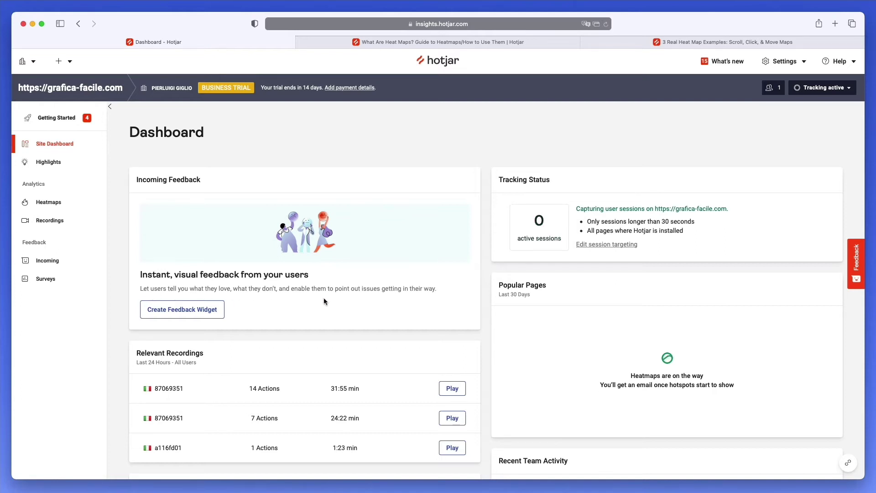
Start creating a feedback widget and test several of its reactions, from Hate to Love, in the preview
{"action": "left_click", "coordinate": [209, 307]}
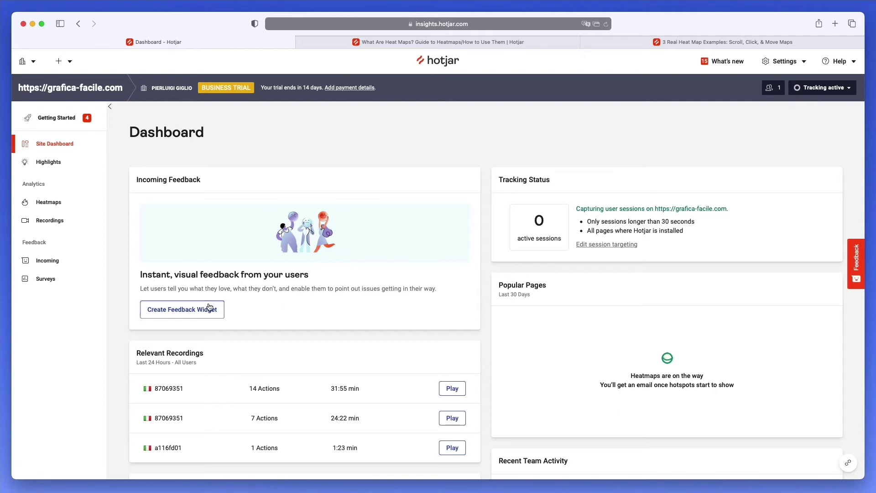
{"action": "scroll", "coordinate": [475, 231], "scroll_direction": "down", "scroll_amount": 2}
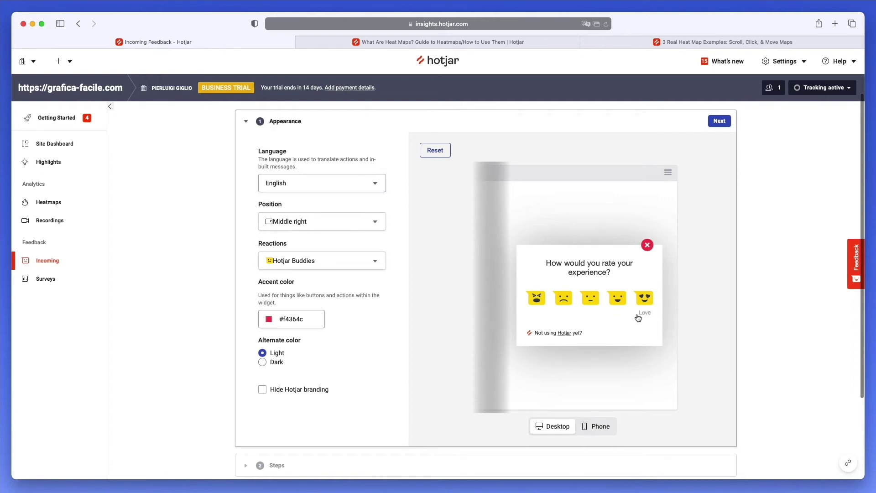
{"action": "left_click", "coordinate": [565, 304]}
{"action": "left_click", "coordinate": [536, 269]}
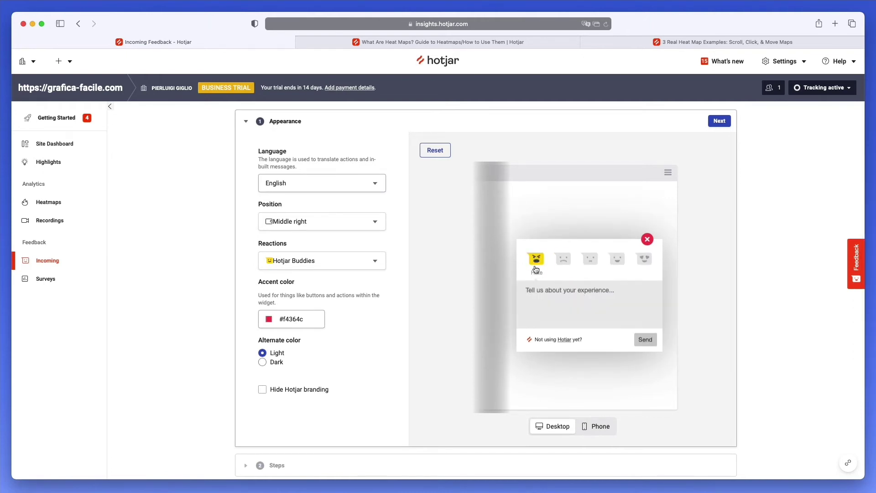
{"action": "left_click", "coordinate": [563, 259]}
{"action": "left_click", "coordinate": [638, 262]}
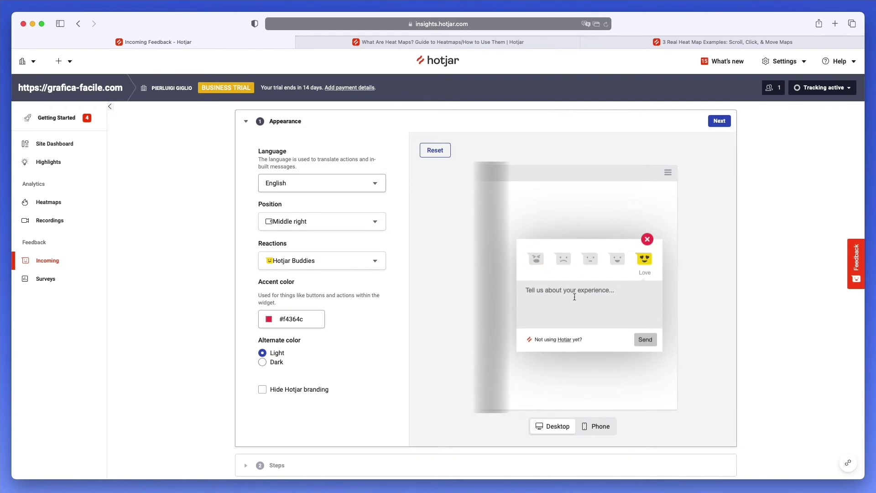
Review the available language and position options for the feedback widget without changing them
{"action": "left_click", "coordinate": [306, 182]}
{"action": "left_click", "coordinate": [309, 183]}
{"action": "left_click", "coordinate": [323, 223]}
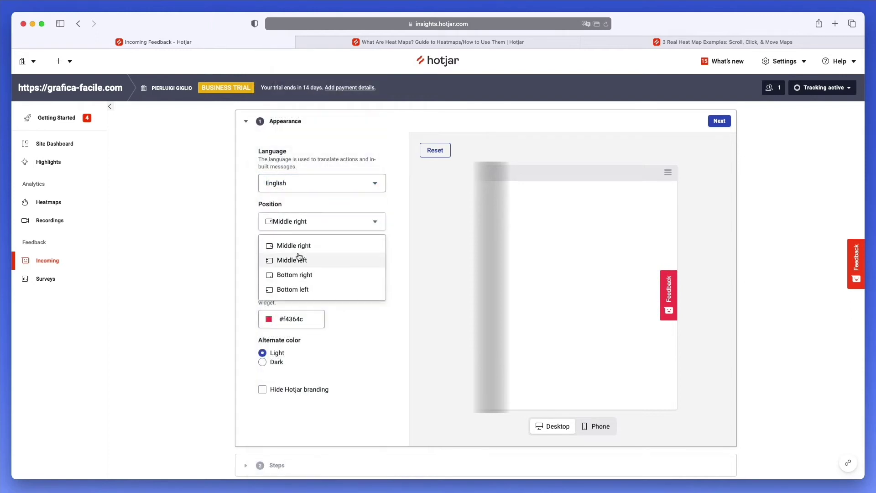
{"action": "left_click", "coordinate": [364, 340]}
Try the Emojis, Smileys and Stars reactions in the widget and set them back to Hotjar Buddies
{"action": "left_click", "coordinate": [318, 262]}
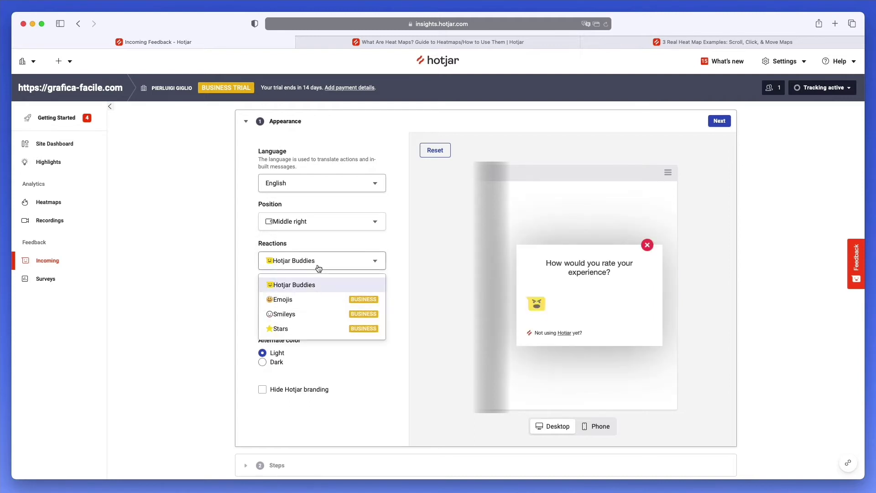
{"action": "left_click", "coordinate": [307, 300]}
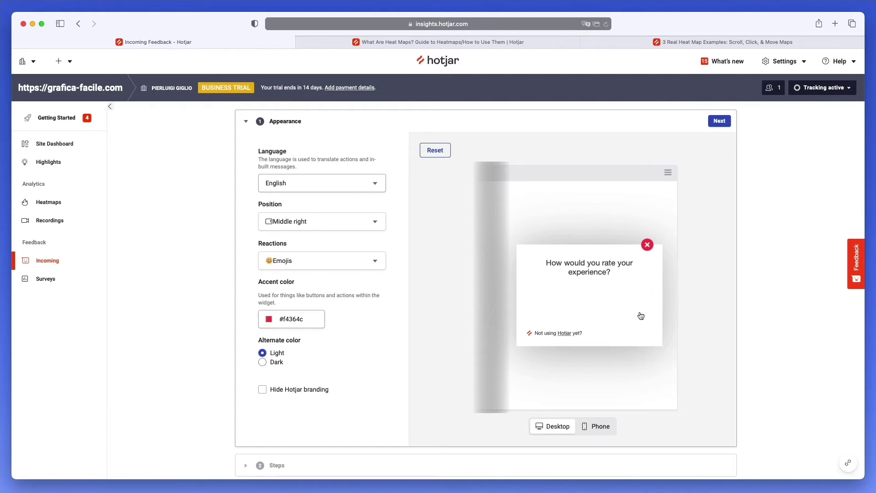
{"action": "left_click", "coordinate": [319, 258]}
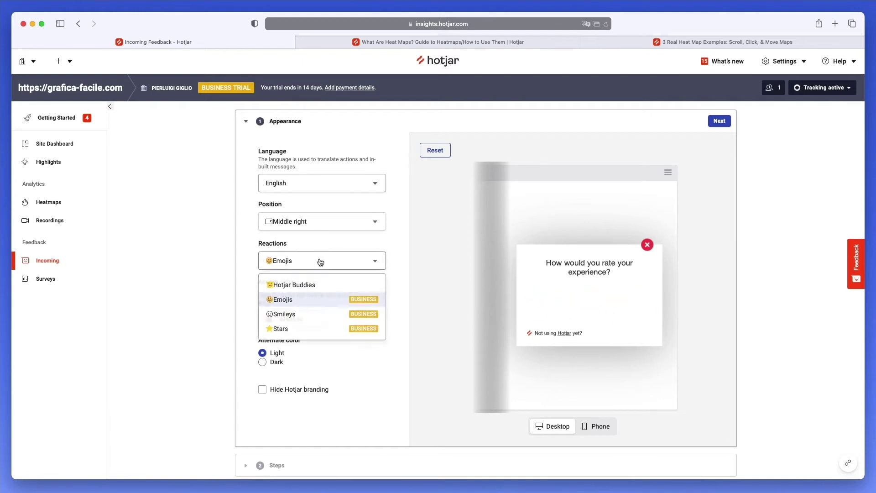
{"action": "left_click", "coordinate": [304, 313]}
{"action": "left_click", "coordinate": [306, 257]}
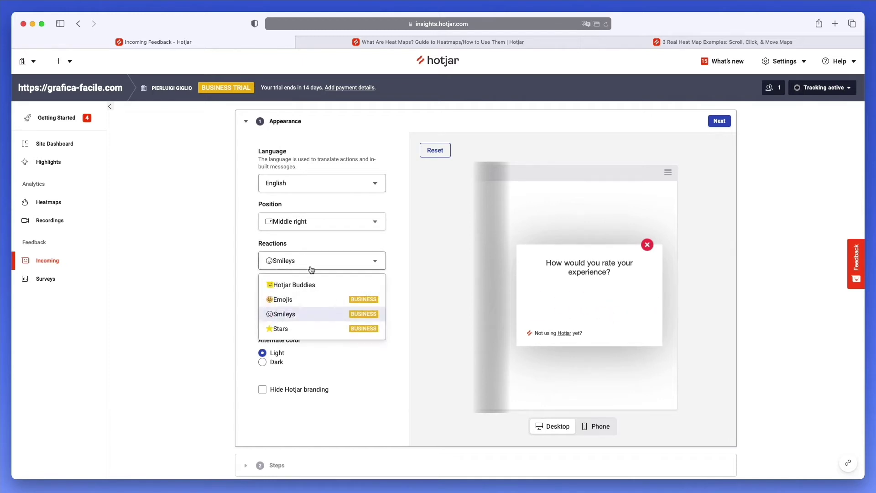
{"action": "left_click", "coordinate": [301, 327]}
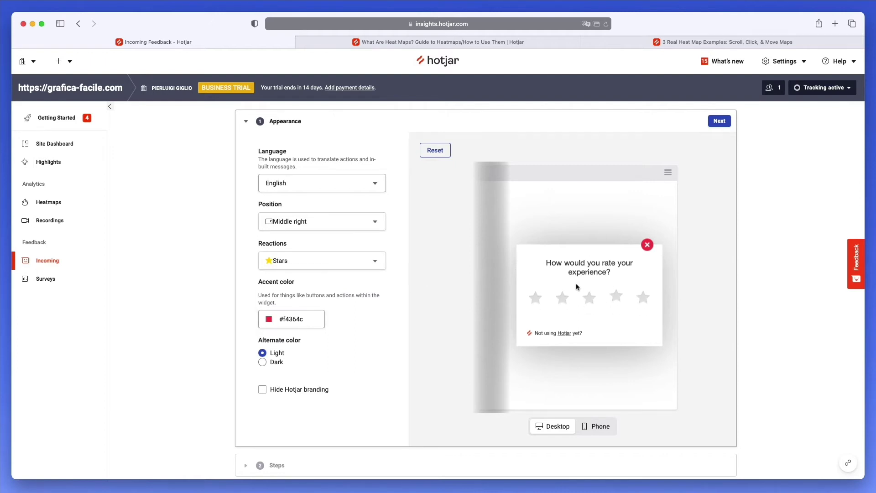
{"action": "left_click", "coordinate": [320, 259]}
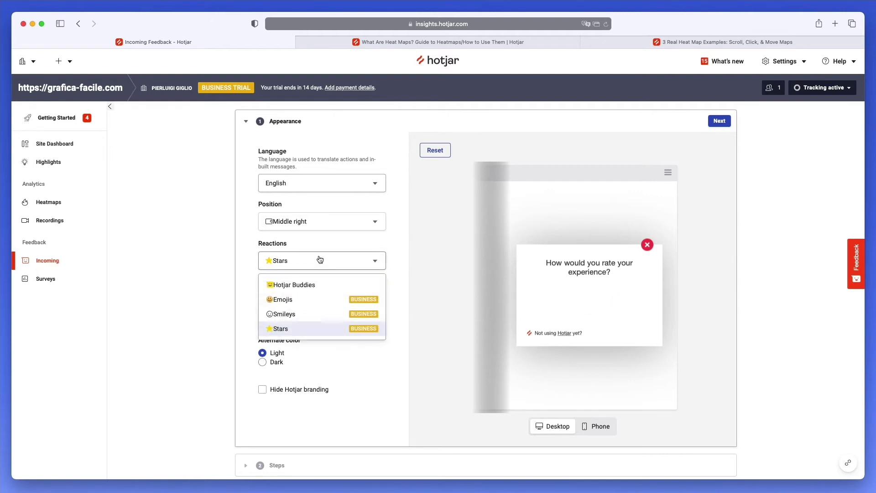
{"action": "left_click", "coordinate": [311, 284]}
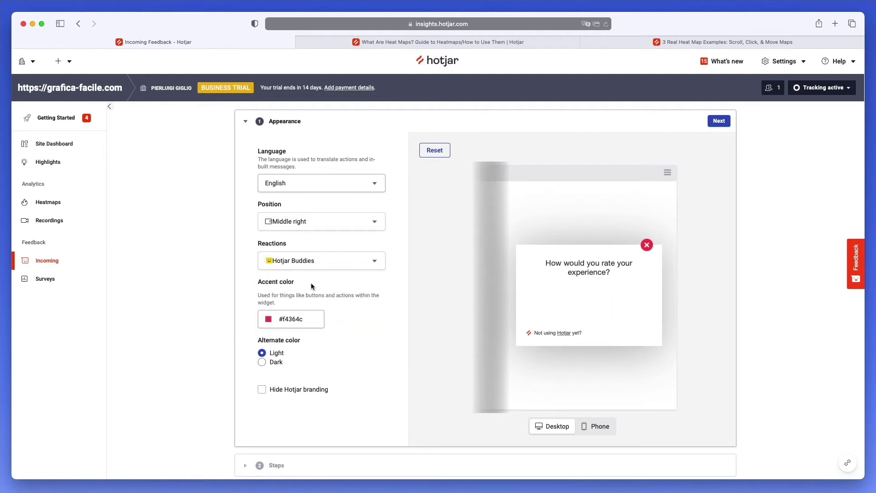
Set the feedback widget's accent color to the blue #3643f5
{"action": "left_click", "coordinate": [281, 316]}
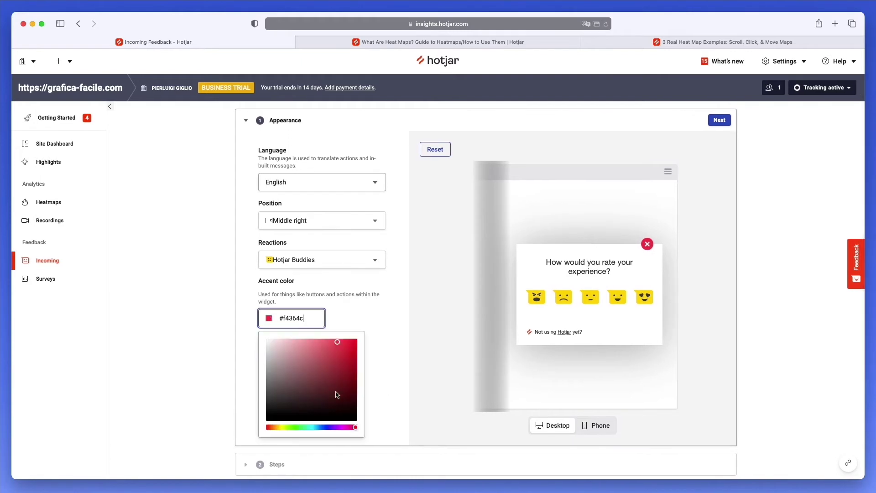
{"action": "left_click", "coordinate": [325, 427]}
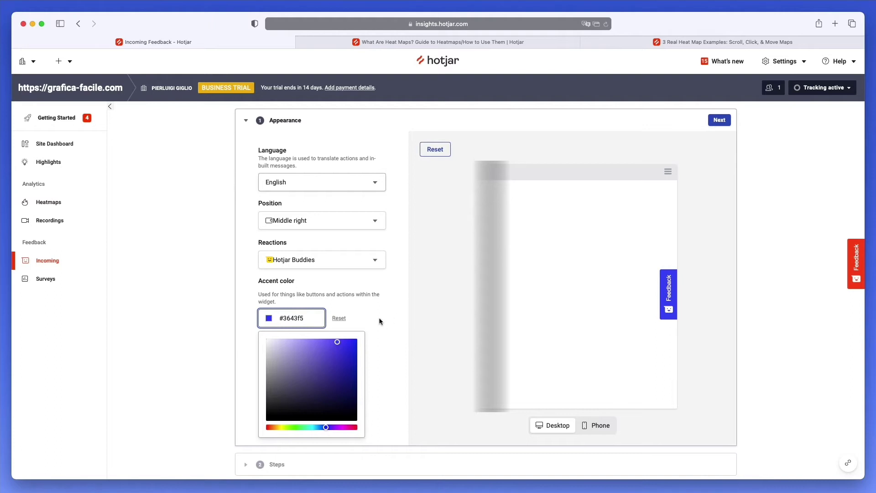
{"action": "left_click", "coordinate": [367, 314]}
Try the Dark alternate color in the widget preview and switch it back to Light
{"action": "scroll", "coordinate": [271, 364], "scroll_direction": "down", "scroll_amount": 1}
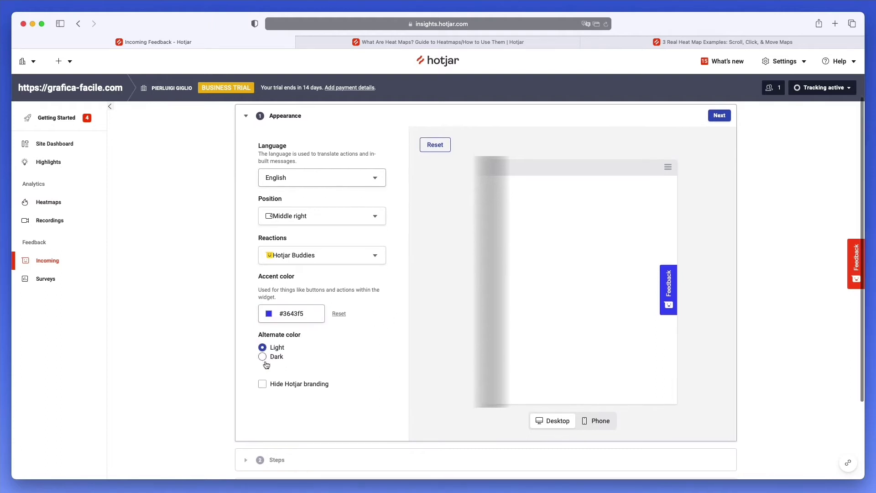
{"action": "left_click", "coordinate": [263, 355]}
{"action": "left_click", "coordinate": [671, 296]}
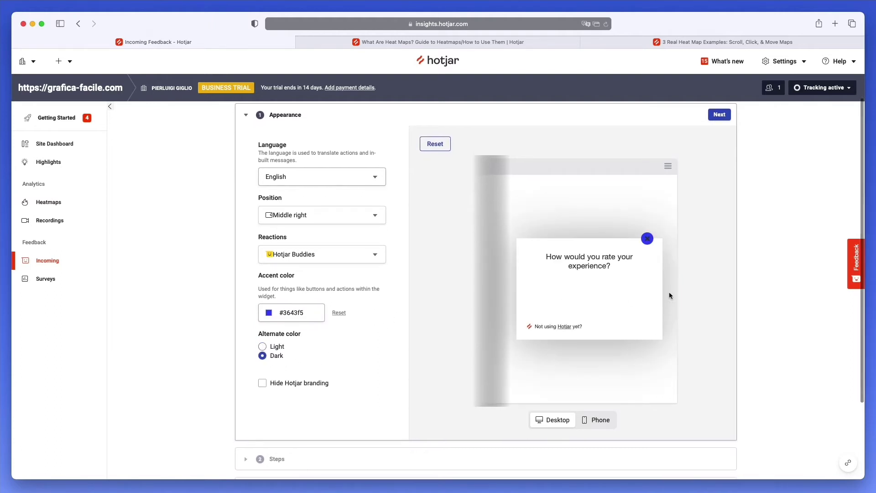
{"action": "left_click", "coordinate": [263, 348]}
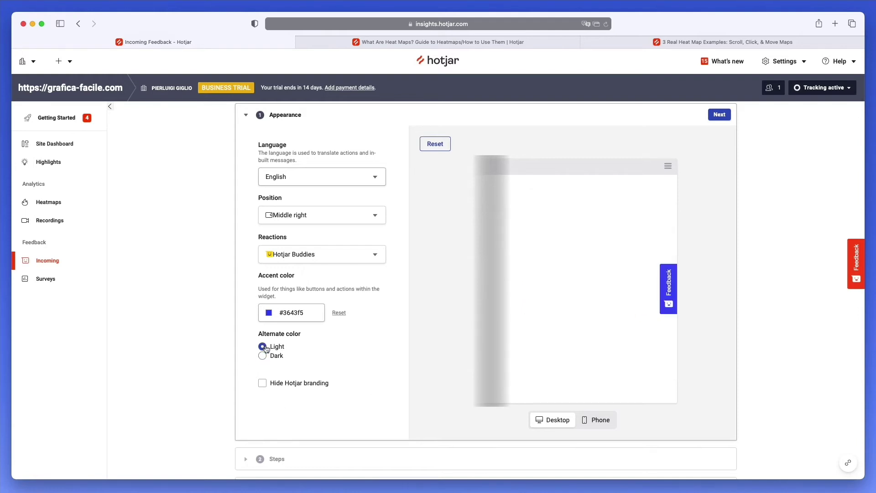
Hide the Hotjar branding on the feedback widget and preview it open on desktop and in the phone layout
{"action": "triple_click", "coordinate": [264, 383]}
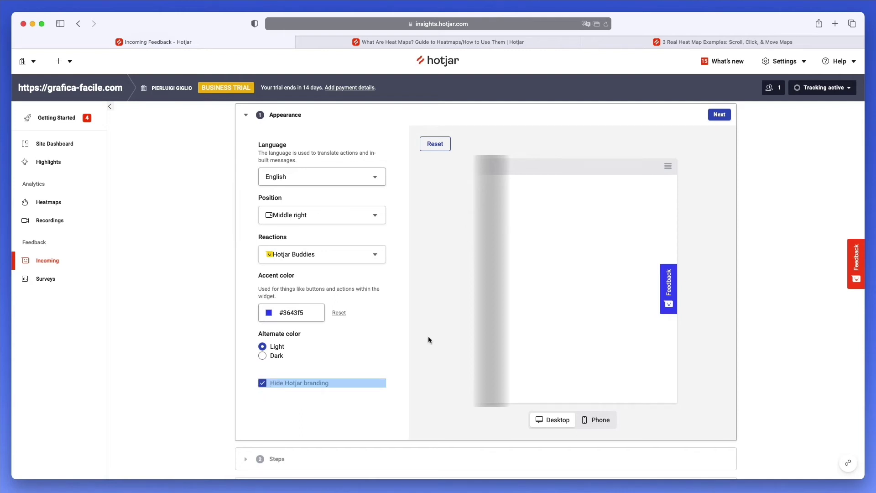
{"action": "left_click", "coordinate": [669, 290]}
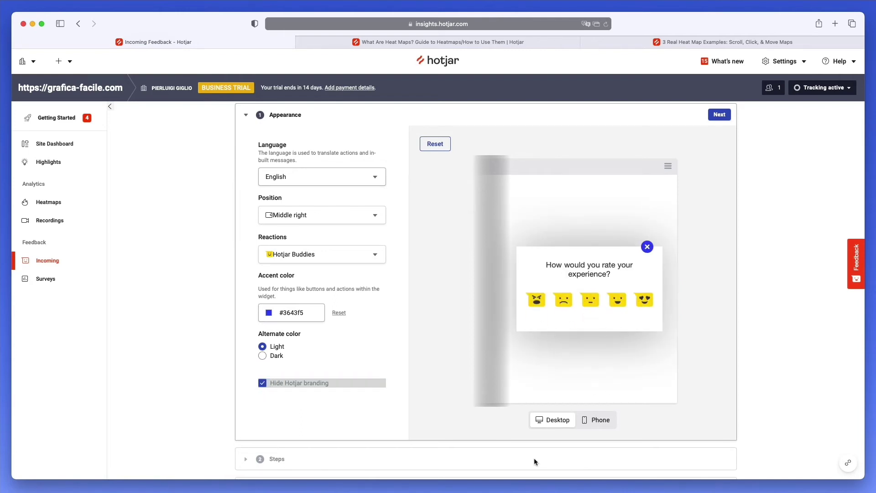
{"action": "left_click", "coordinate": [596, 421]}
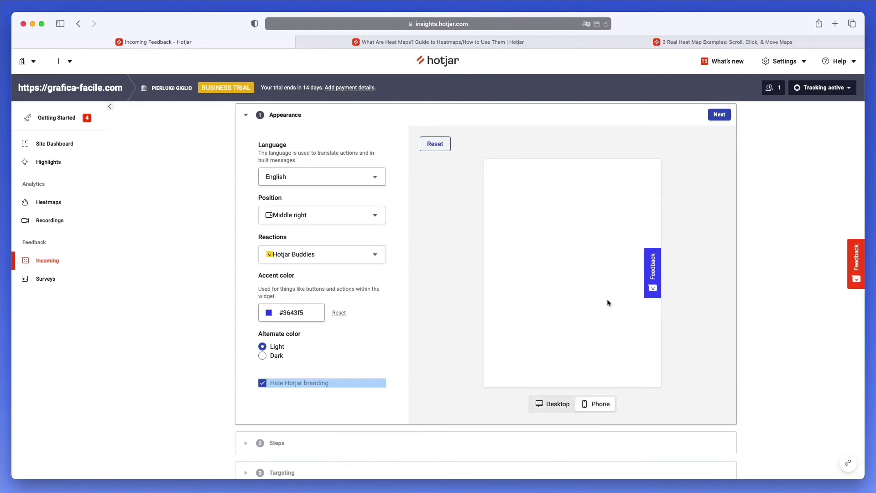
Open the widget's Steps settings and review the main question, email request and thank you message
{"action": "scroll", "coordinate": [413, 365], "scroll_direction": "down", "scroll_amount": 3}
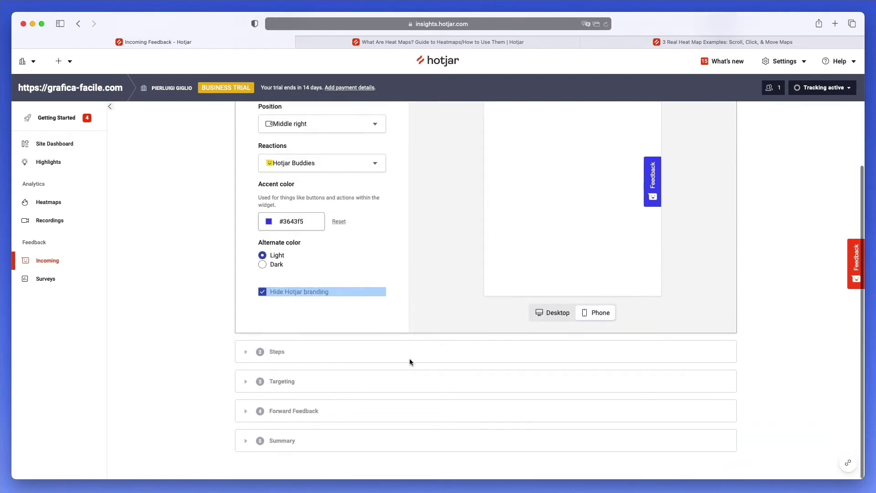
{"action": "left_click", "coordinate": [274, 352]}
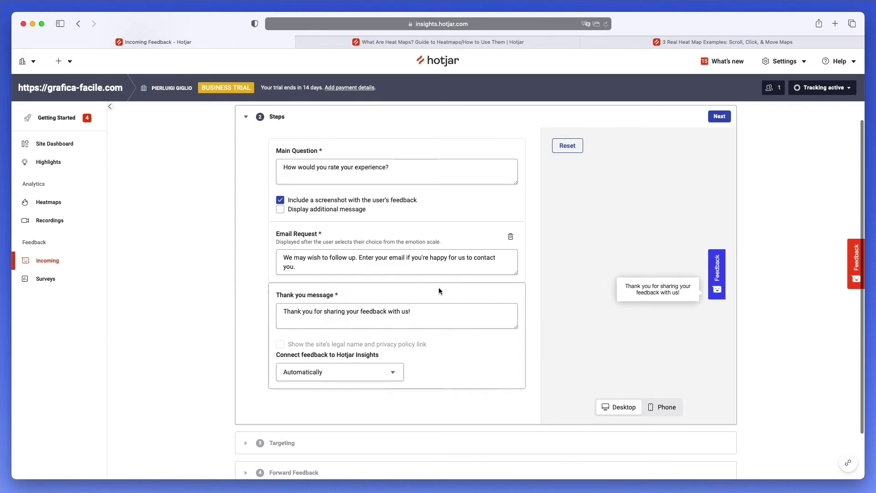
{"action": "scroll", "coordinate": [430, 295], "scroll_direction": "up", "scroll_amount": 2}
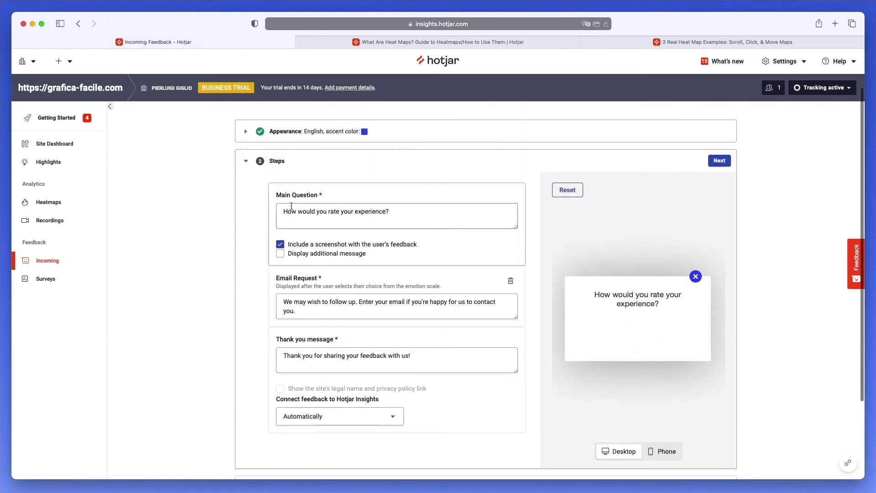
{"action": "scroll", "coordinate": [295, 204], "scroll_direction": "up", "scroll_amount": 1}
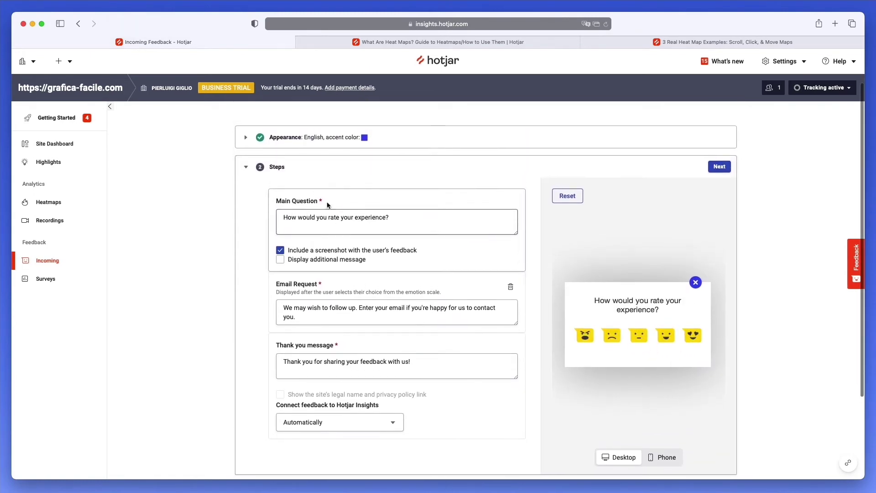
Review the main question, email request and thank you message of the feedback widget together with their previews
{"action": "scroll", "coordinate": [326, 190], "scroll_direction": "up", "scroll_amount": 1}
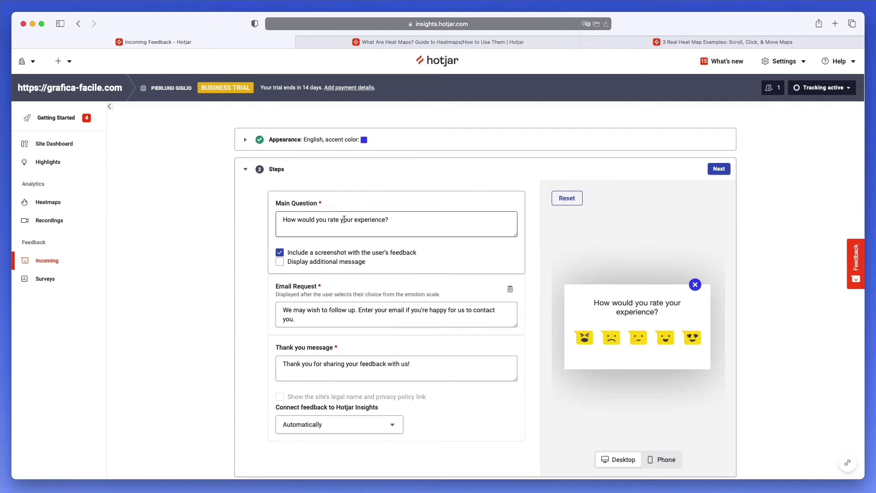
{"action": "scroll", "coordinate": [278, 300], "scroll_direction": "down", "scroll_amount": 1}
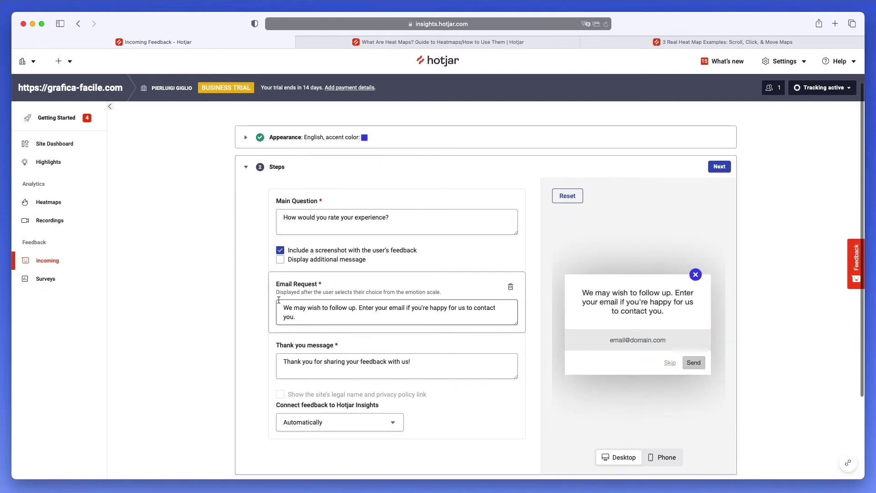
{"action": "scroll", "coordinate": [296, 304], "scroll_direction": "down", "scroll_amount": 1}
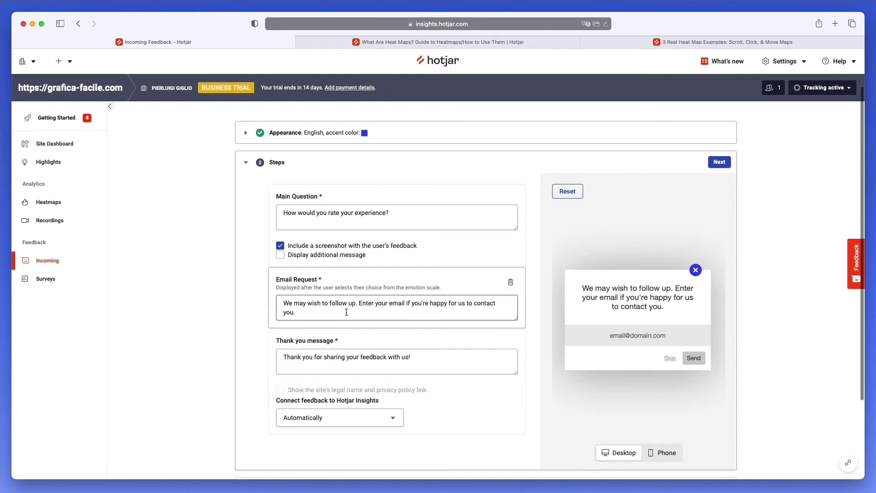
{"action": "scroll", "coordinate": [346, 312], "scroll_direction": "down", "scroll_amount": 1}
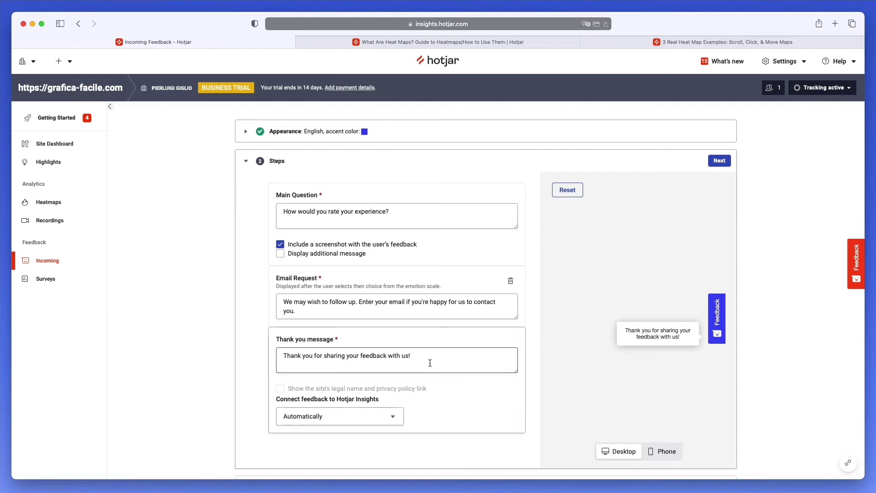
{"action": "scroll", "coordinate": [350, 343], "scroll_direction": "down", "scroll_amount": 5}
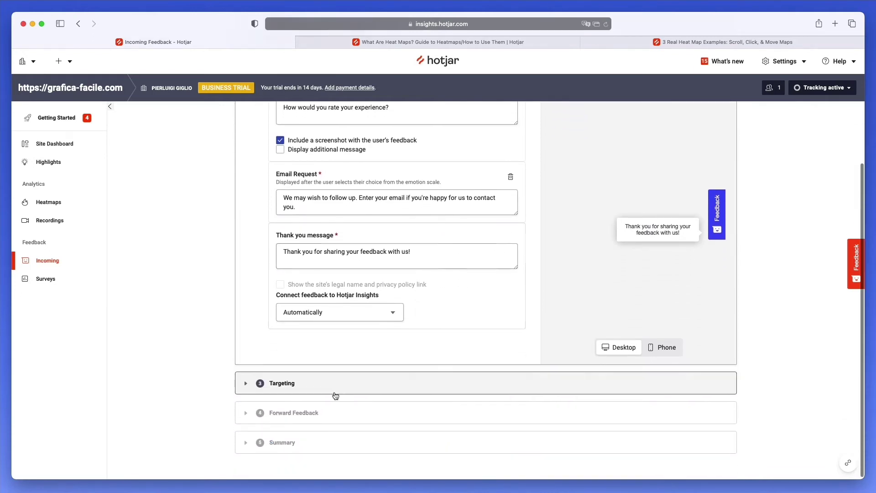
In the widget's Targeting settings, show it to users with specific attributes and open the attribute selection
{"action": "left_click", "coordinate": [343, 388]}
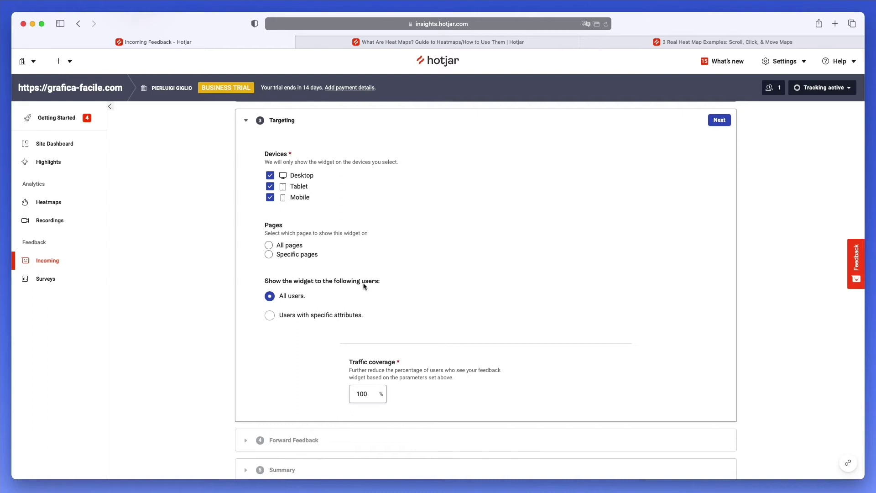
{"action": "left_click", "coordinate": [272, 316]}
{"action": "left_click", "coordinate": [322, 353]}
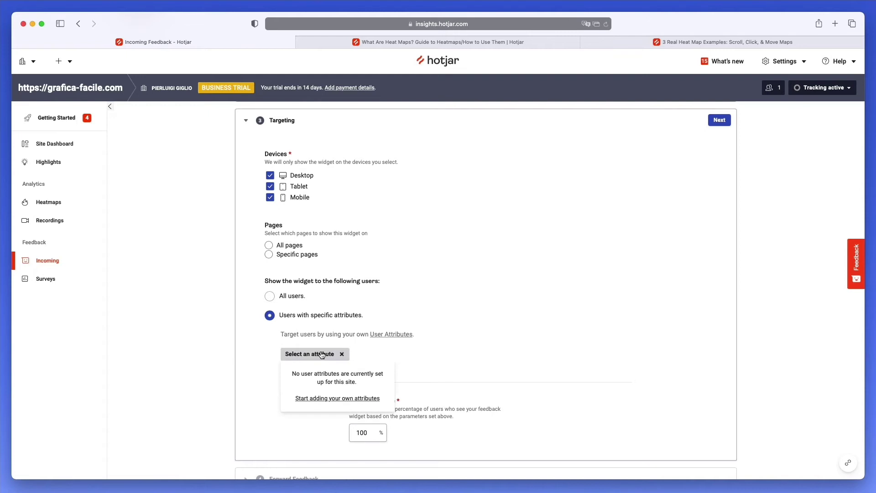
Open the User Attributes setup page to view its snippet, and return to the widget's Targeting settings to review traffic coverage
{"action": "left_click", "coordinate": [332, 399]}
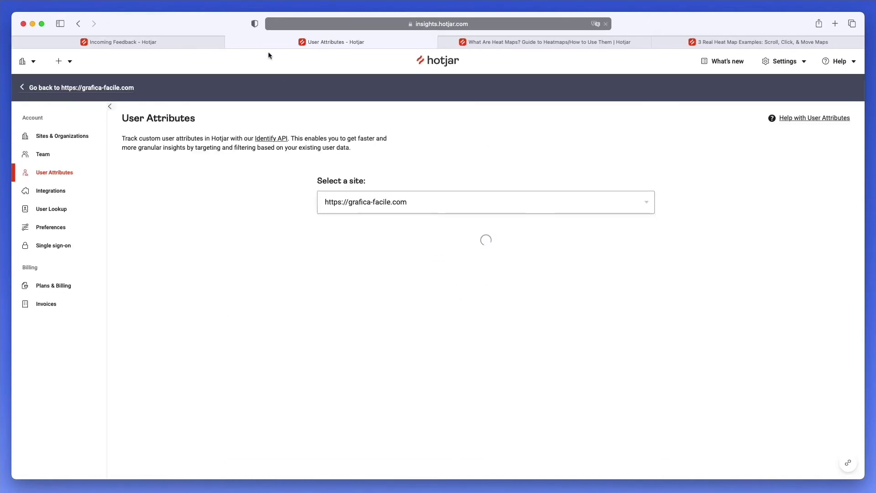
{"action": "scroll", "coordinate": [427, 151], "scroll_direction": "down", "scroll_amount": 1}
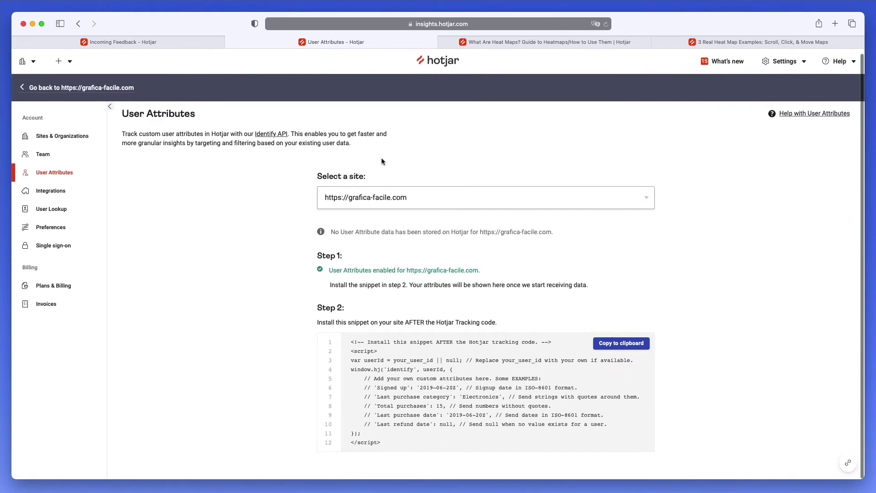
{"action": "left_click", "coordinate": [197, 41]}
{"action": "scroll", "coordinate": [426, 254], "scroll_direction": "down", "scroll_amount": 3}
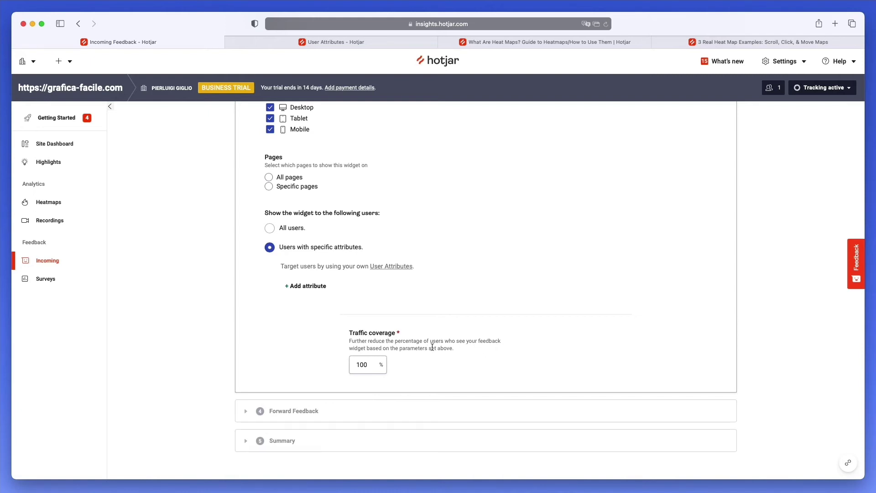
Review the widget's Forward Feedback options for Slack, email and Zapier, and its Summary with the activation status
{"action": "left_click", "coordinate": [291, 412]}
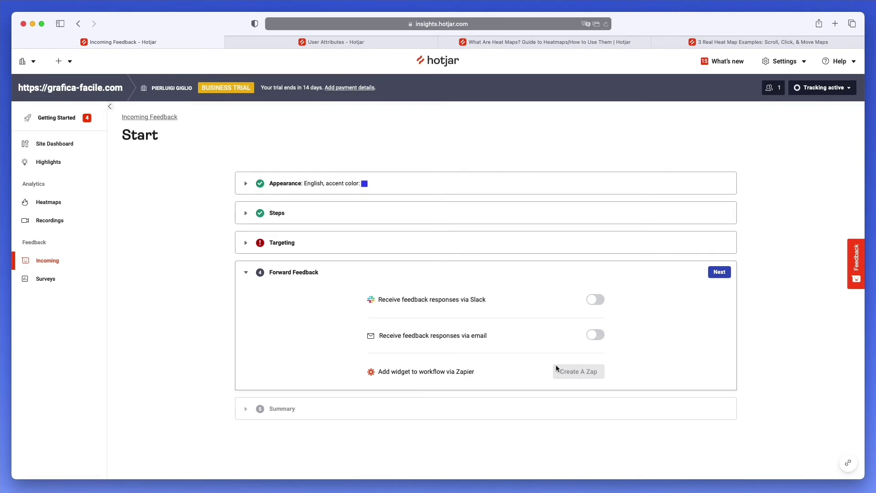
{"action": "left_click", "coordinate": [312, 406]}
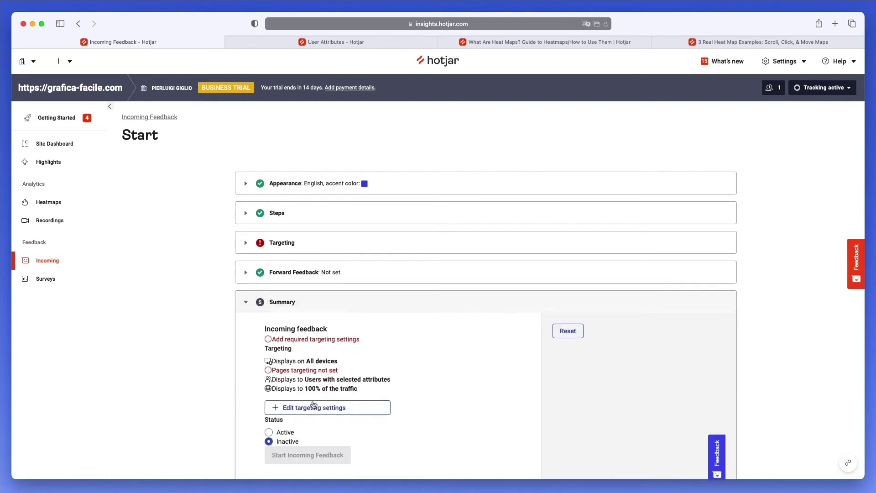
{"action": "scroll", "coordinate": [477, 314], "scroll_direction": "down", "scroll_amount": 2}
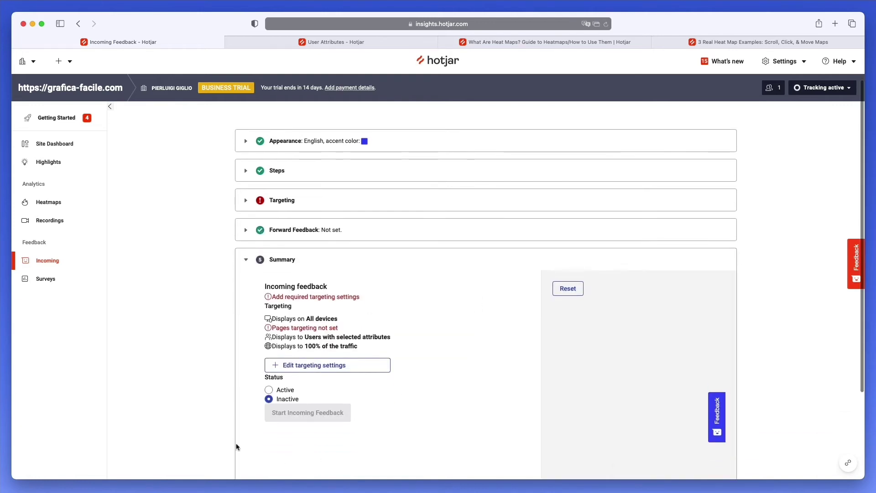
{"action": "scroll", "coordinate": [453, 309], "scroll_direction": "down", "scroll_amount": 2}
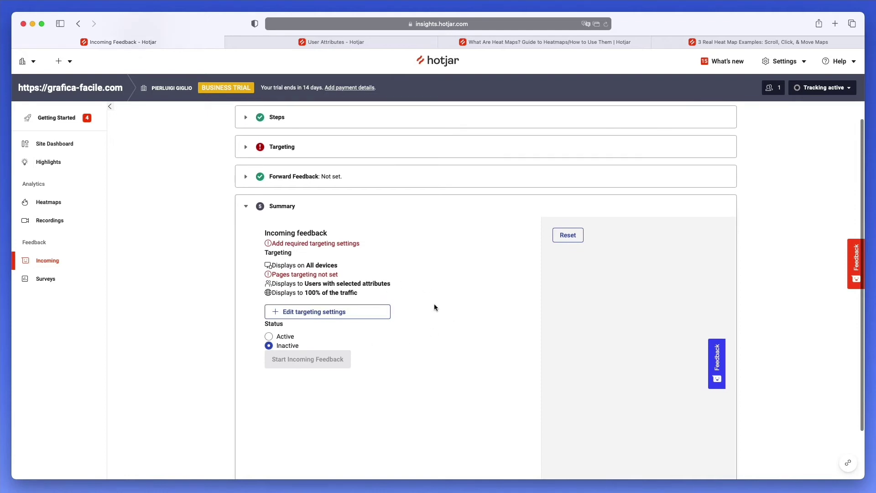
{"action": "scroll", "coordinate": [434, 304], "scroll_direction": "down", "scroll_amount": 2}
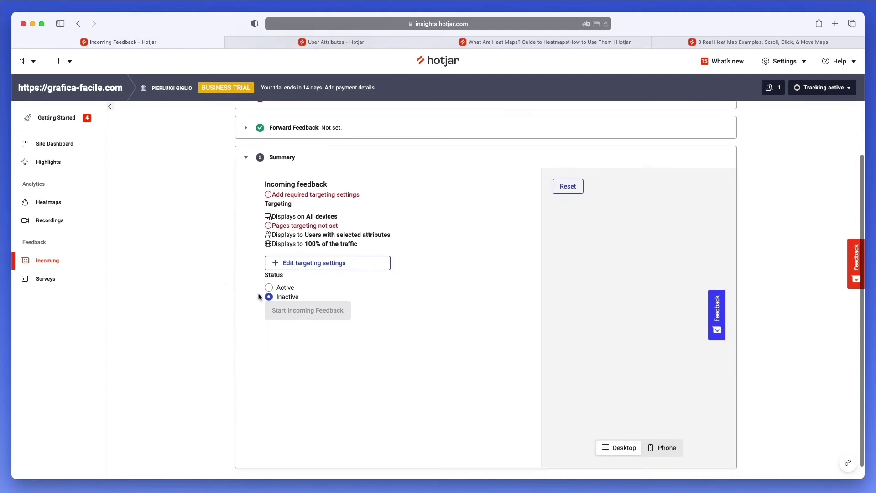
{"action": "mouse_move", "coordinate": [311, 319]}
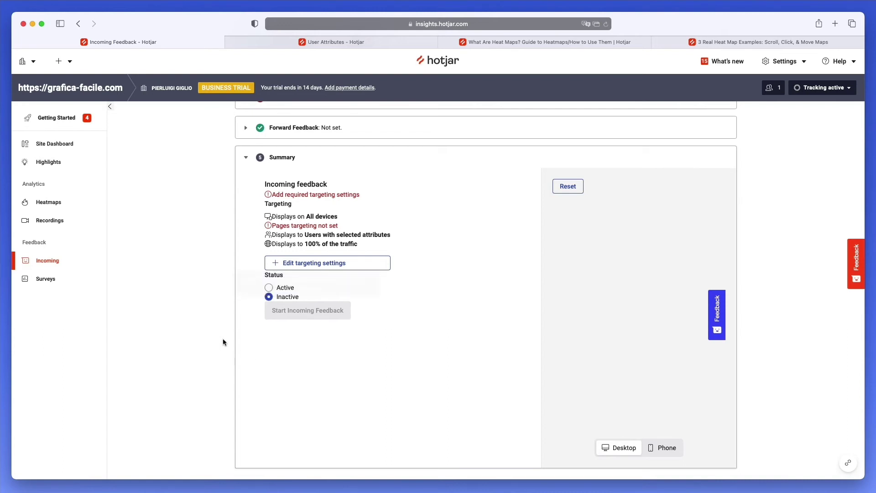
Exit the feedback widget setup without saving and review the Site Dashboard
{"action": "left_click", "coordinate": [61, 145]}
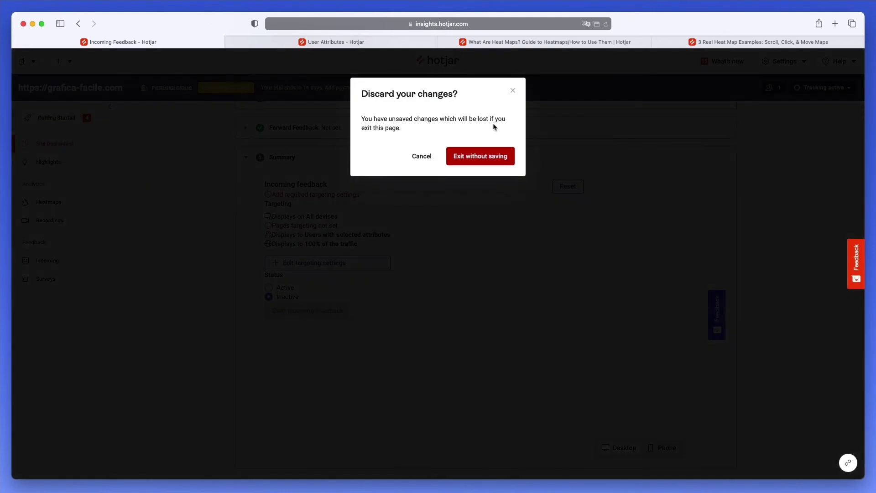
{"action": "left_click", "coordinate": [473, 156]}
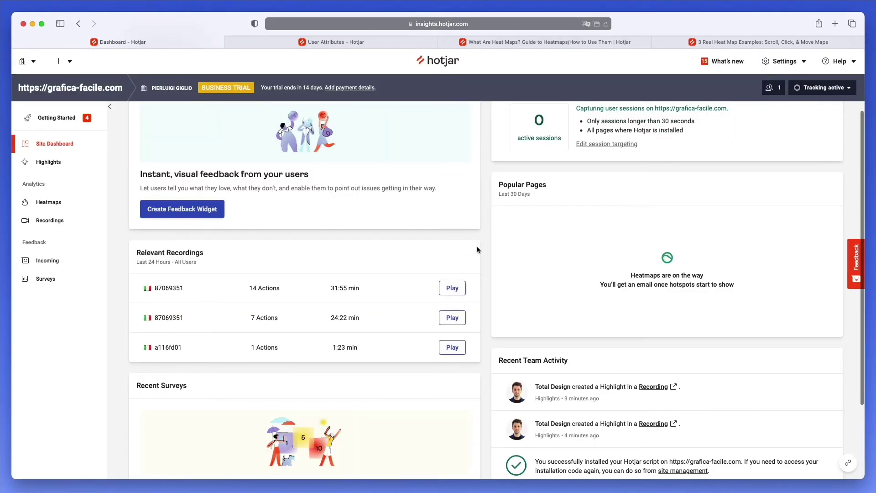
{"action": "scroll", "coordinate": [477, 248], "scroll_direction": "down", "scroll_amount": 1}
{"action": "scroll", "coordinate": [477, 248], "scroll_direction": "up", "scroll_amount": 3}
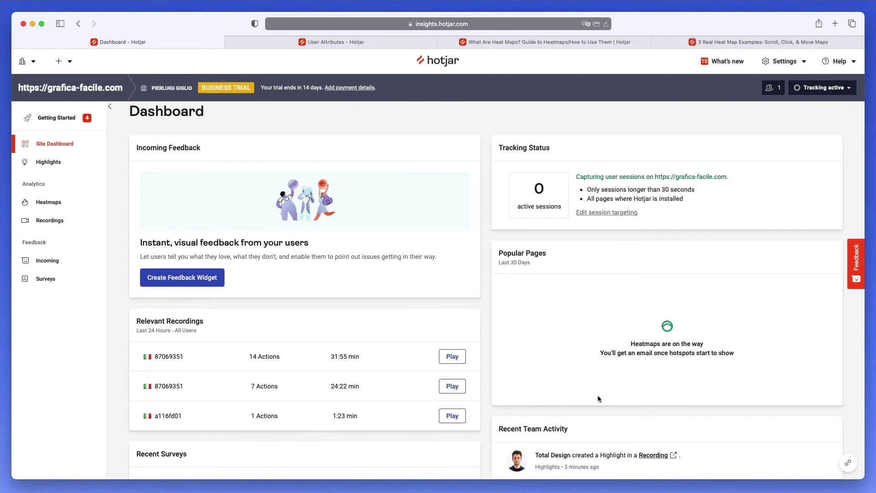
{"action": "scroll", "coordinate": [527, 313], "scroll_direction": "up", "scroll_amount": 1}
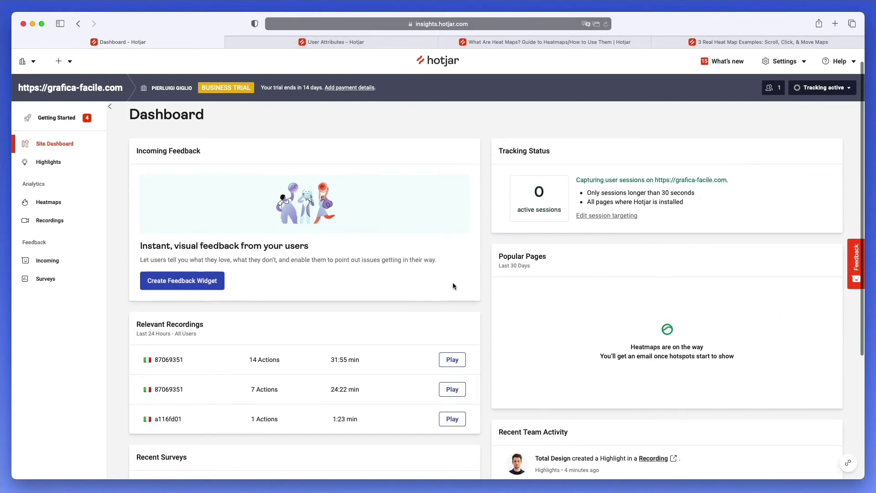
Open the "What Are Heat Maps?" guide and enlarge the page to examine its scroll and click heatmap image
{"action": "left_click", "coordinate": [530, 44]}
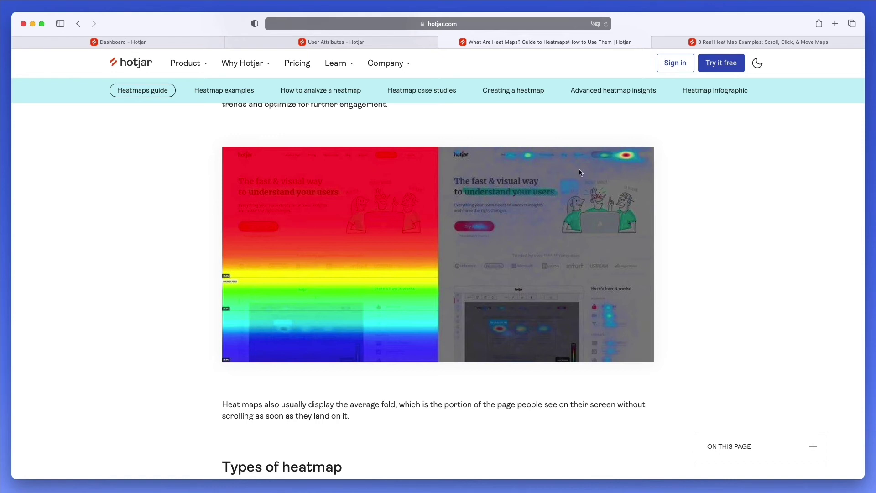
{"action": "key", "text": "super+equal"}
{"action": "scroll", "coordinate": [580, 173], "scroll_direction": "up", "scroll_amount": 3}
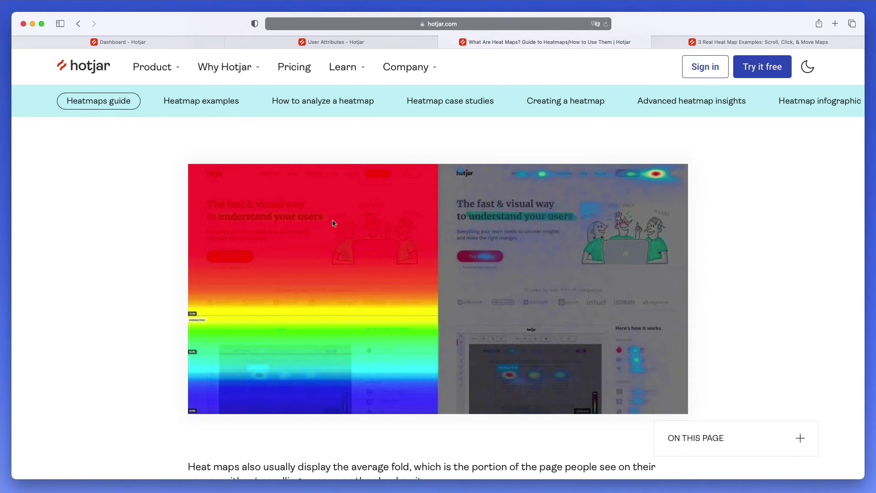
Open the "3 Real Heat Map Examples" article and examine the upper part of the Example 1 scroll map
{"action": "mouse_move", "coordinate": [760, 42]}
{"action": "left_click", "coordinate": [748, 40]}
{"action": "scroll", "coordinate": [515, 182], "scroll_direction": "down", "scroll_amount": 5}
{"action": "scroll", "coordinate": [525, 175], "scroll_direction": "down", "scroll_amount": 8}
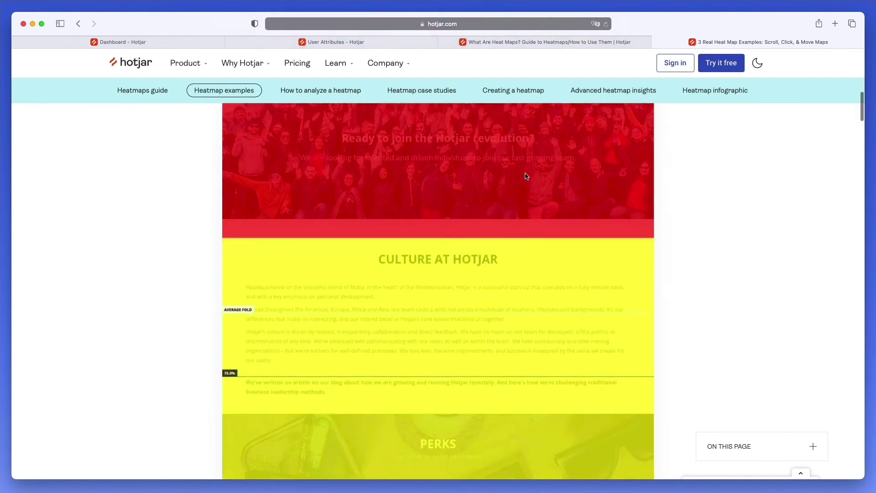
{"action": "scroll", "coordinate": [525, 176], "scroll_direction": "up", "scroll_amount": 4}
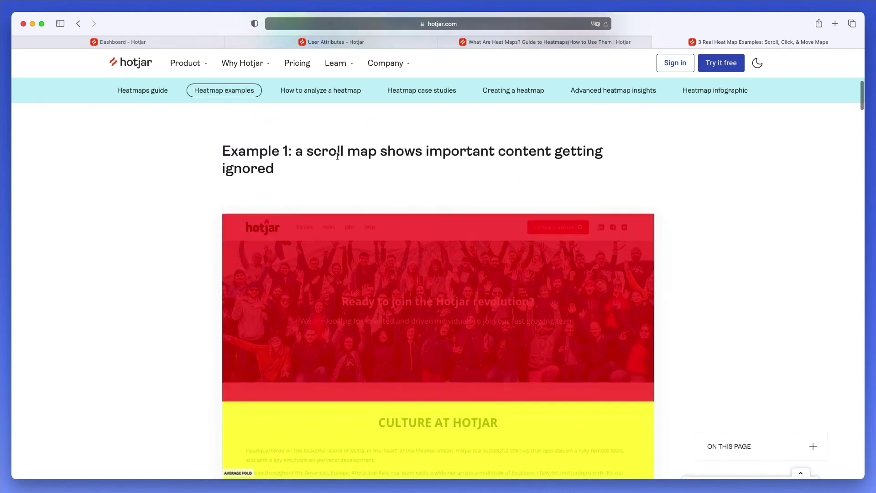
{"action": "scroll", "coordinate": [459, 198], "scroll_direction": "down", "scroll_amount": 5}
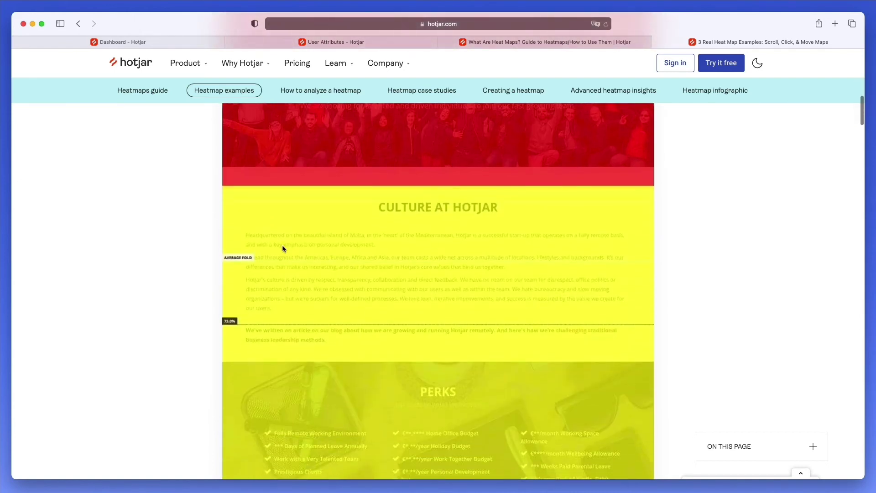
{"action": "scroll", "coordinate": [287, 249], "scroll_direction": "up", "scroll_amount": 2}
{"action": "scroll", "coordinate": [294, 254], "scroll_direction": "up", "scroll_amount": 2}
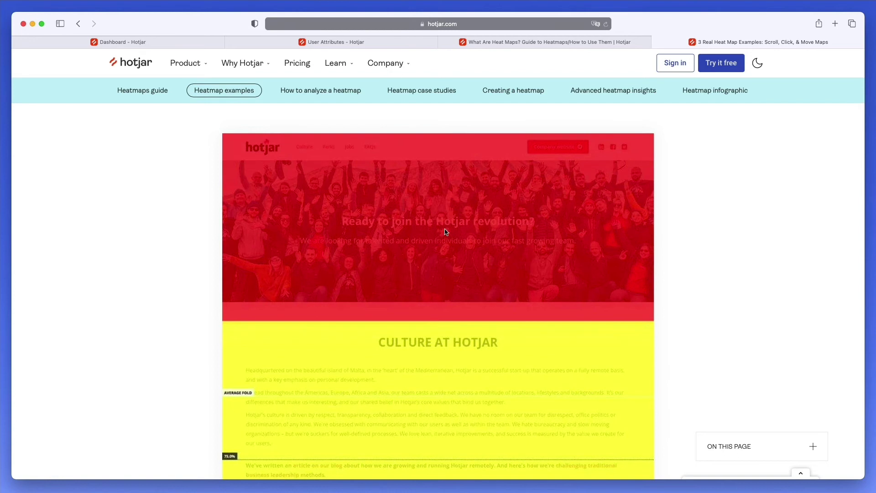
{"action": "scroll", "coordinate": [447, 231], "scroll_direction": "down", "scroll_amount": 1}
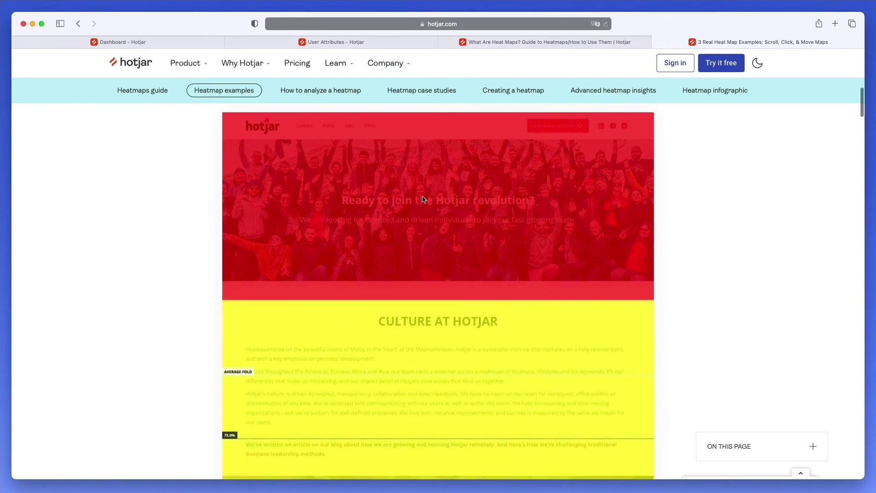
{"action": "scroll", "coordinate": [518, 230], "scroll_direction": "down", "scroll_amount": 3}
{"action": "scroll", "coordinate": [501, 237], "scroll_direction": "up", "scroll_amount": 3}
{"action": "scroll", "coordinate": [445, 243], "scroll_direction": "down", "scroll_amount": 5}
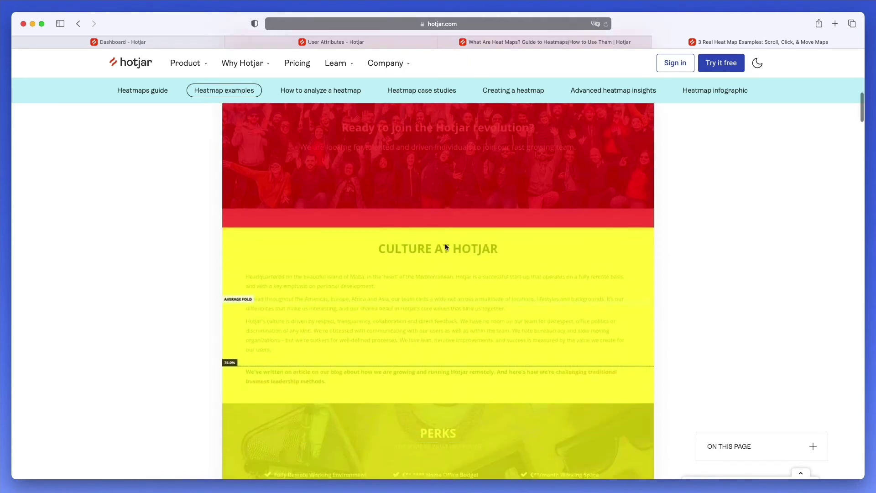
Follow the Example 1 scroll map down to its end and examine the enlarged Glassdoor section showing how many visitors reach it
{"action": "scroll", "coordinate": [434, 192], "scroll_direction": "down", "scroll_amount": 1}
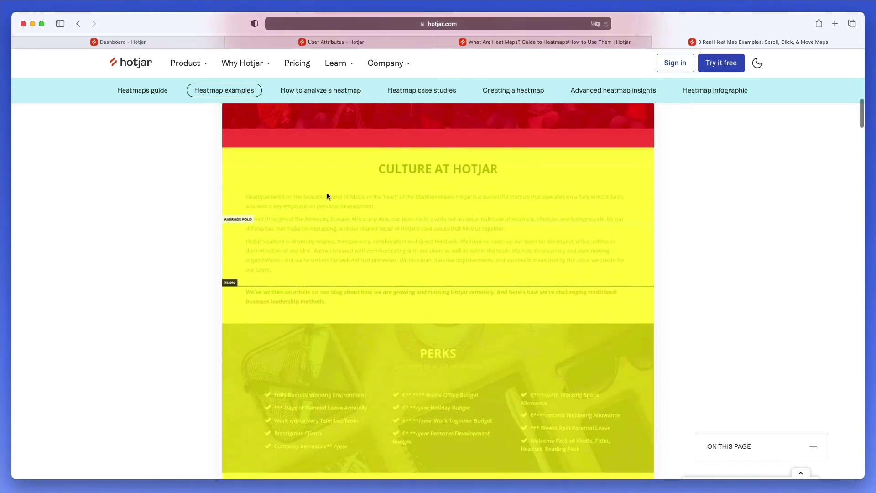
{"action": "scroll", "coordinate": [352, 254], "scroll_direction": "down", "scroll_amount": 1}
{"action": "scroll", "coordinate": [326, 256], "scroll_direction": "down", "scroll_amount": 15}
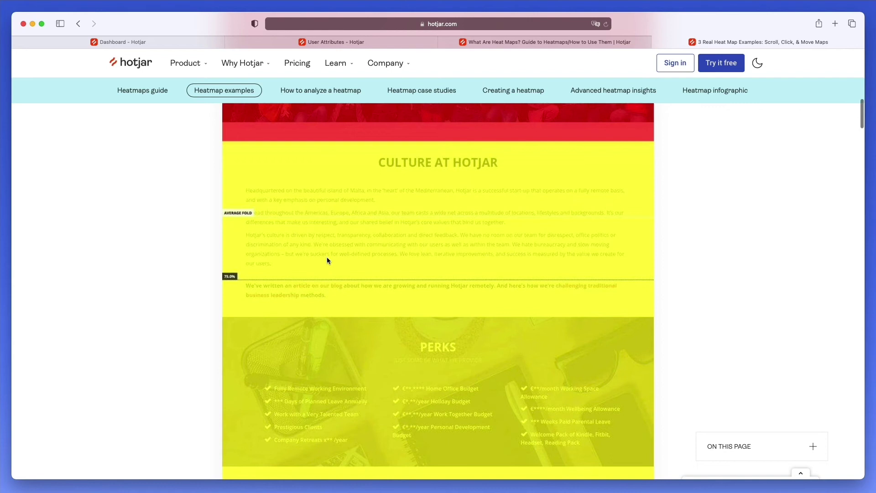
{"action": "scroll", "coordinate": [326, 259], "scroll_direction": "down", "scroll_amount": 13}
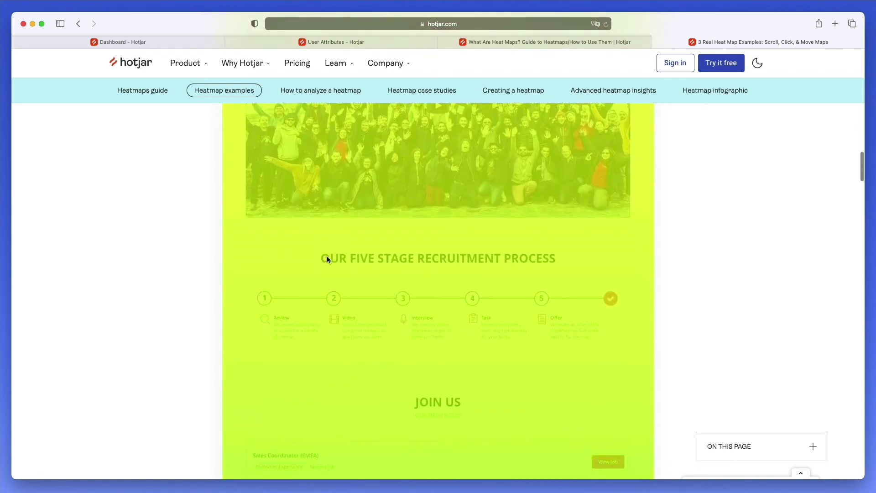
{"action": "scroll", "coordinate": [447, 272], "scroll_direction": "down", "scroll_amount": 7}
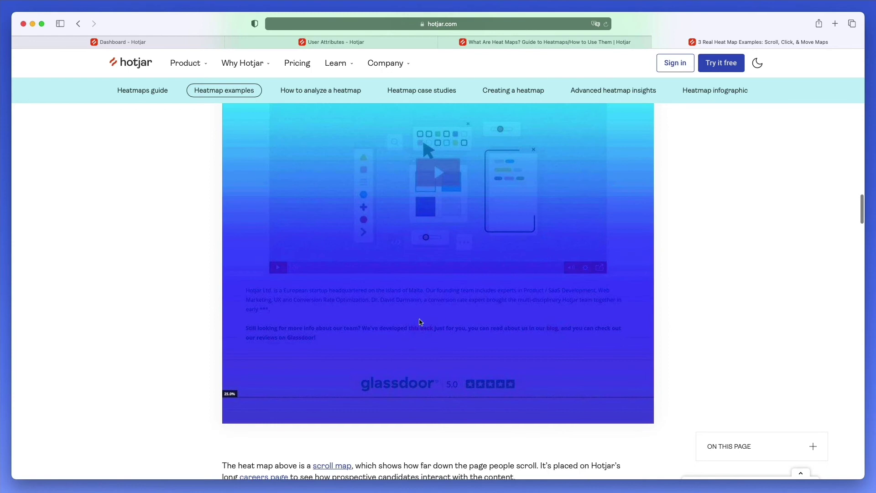
{"action": "scroll", "coordinate": [420, 280], "scroll_direction": "down", "scroll_amount": 1}
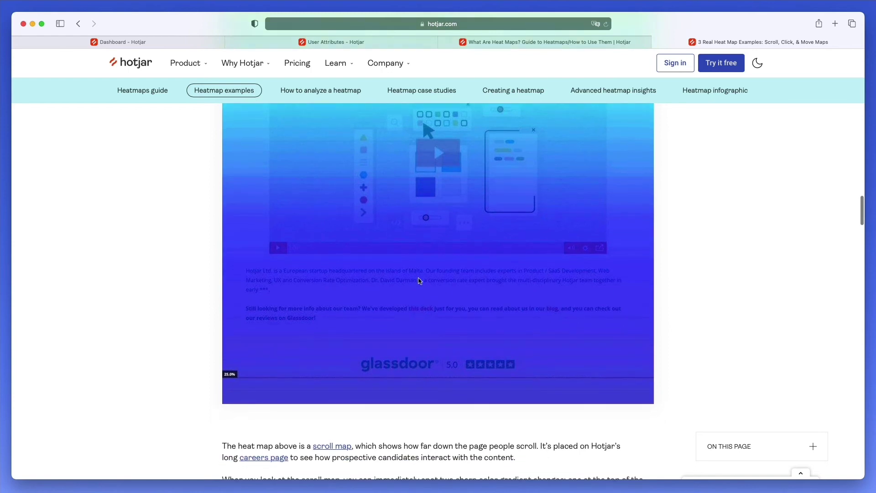
{"action": "scroll", "coordinate": [419, 281], "scroll_direction": "down", "scroll_amount": 14}
{"action": "scroll", "coordinate": [418, 278], "scroll_direction": "down", "scroll_amount": 1}
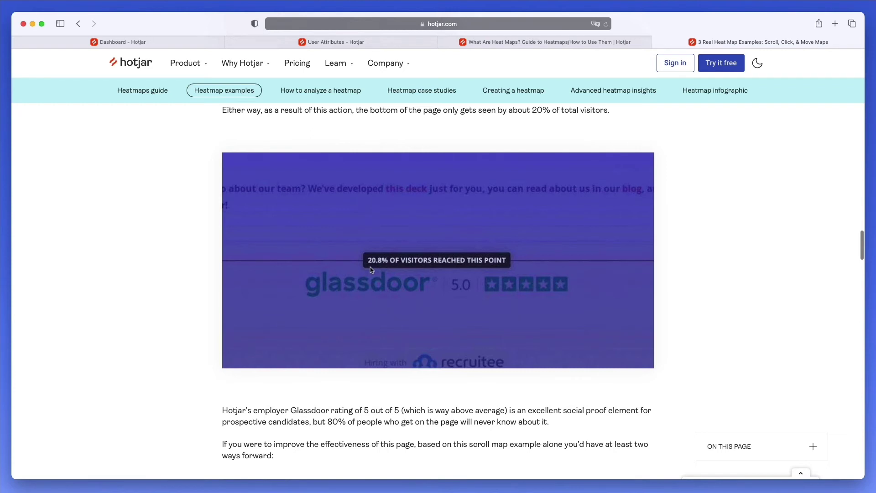
{"action": "scroll", "coordinate": [434, 272], "scroll_direction": "down", "scroll_amount": 2}
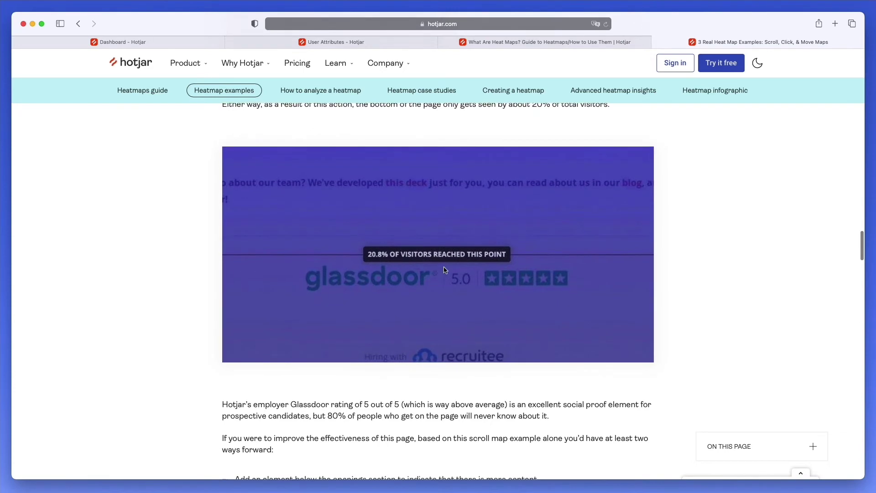
Return to the grafica-facile.com Site Dashboard and review its relevant recordings and recent surveys sections
{"action": "scroll", "coordinate": [493, 267], "scroll_direction": "up", "scroll_amount": 4}
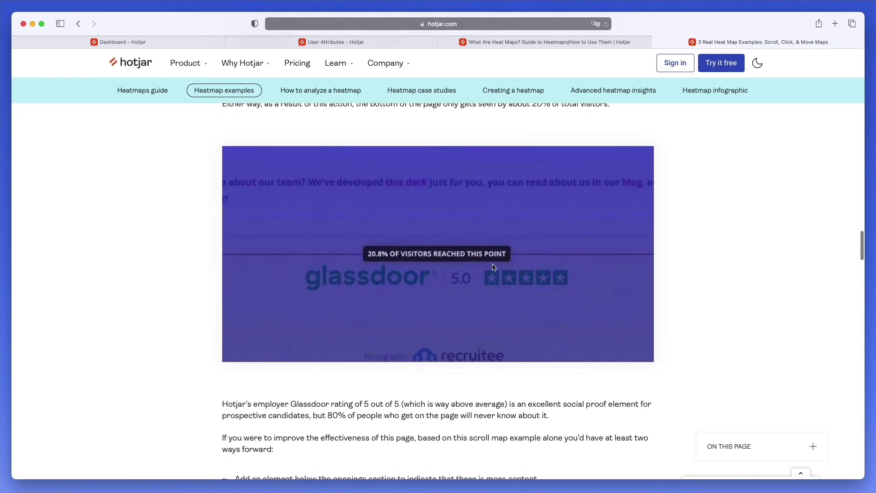
{"action": "left_click", "coordinate": [521, 41]}
{"action": "left_click", "coordinate": [367, 40]}
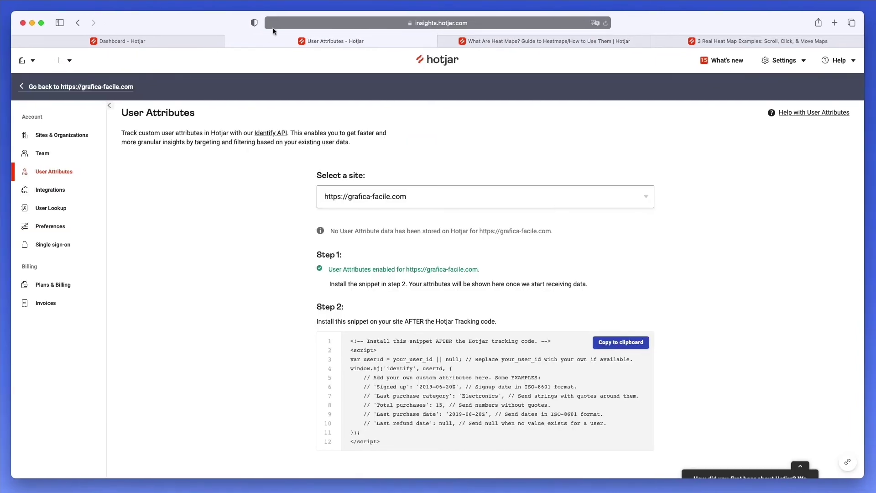
{"action": "left_click", "coordinate": [170, 39]}
{"action": "scroll", "coordinate": [664, 307], "scroll_direction": "down", "scroll_amount": 2}
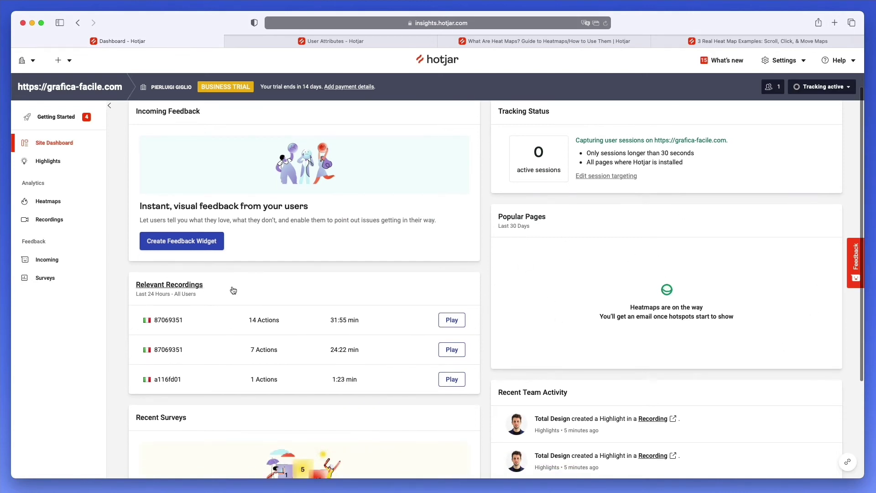
{"action": "scroll", "coordinate": [450, 259], "scroll_direction": "down", "scroll_amount": 1}
{"action": "scroll", "coordinate": [452, 260], "scroll_direction": "down", "scroll_amount": 3}
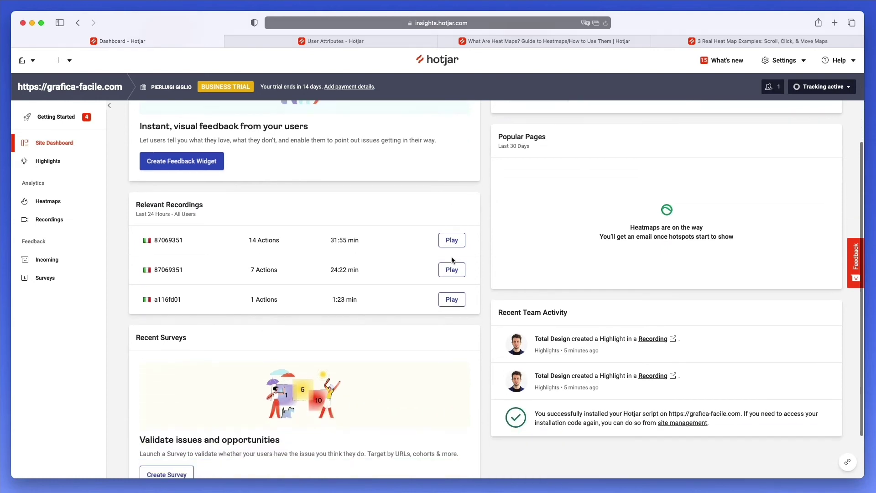
{"action": "scroll", "coordinate": [451, 260], "scroll_direction": "down", "scroll_amount": 3}
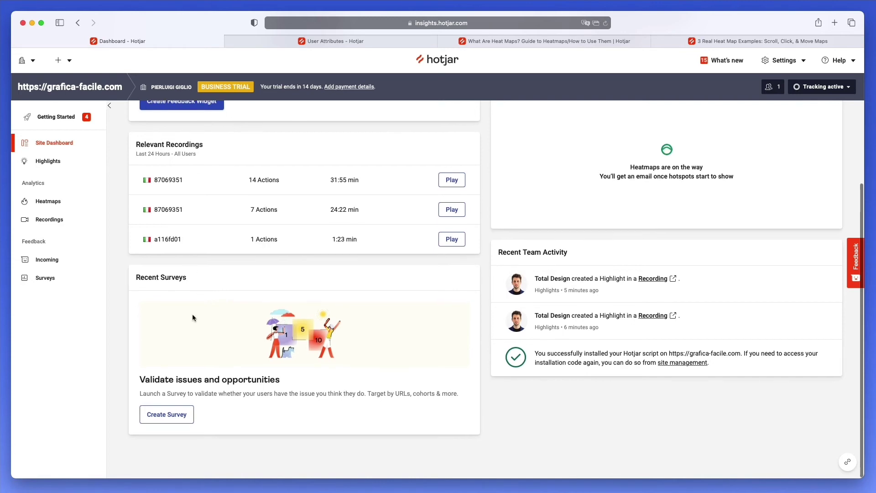
Create a new survey named "Design survey", leave its description empty and continue to the location settings
{"action": "left_click", "coordinate": [179, 413]}
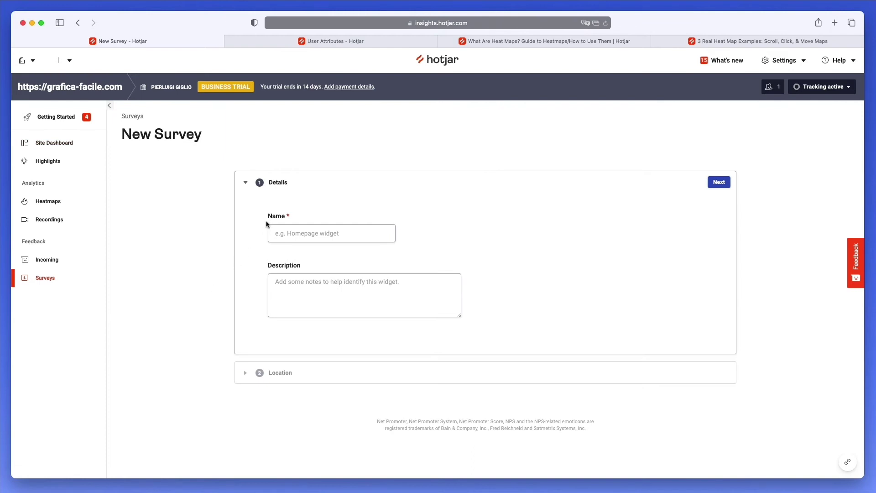
{"action": "left_click", "coordinate": [328, 228]}
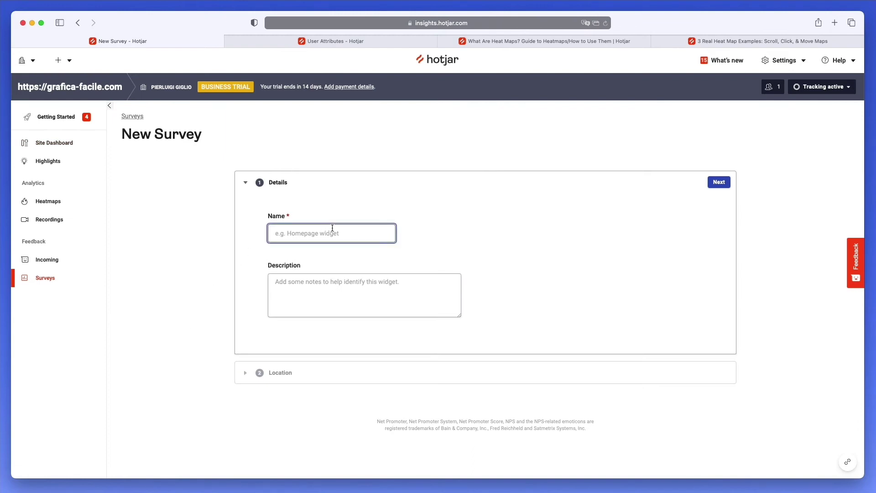
{"action": "type", "text": "Design survey"}
{"action": "left_click", "coordinate": [356, 278]}
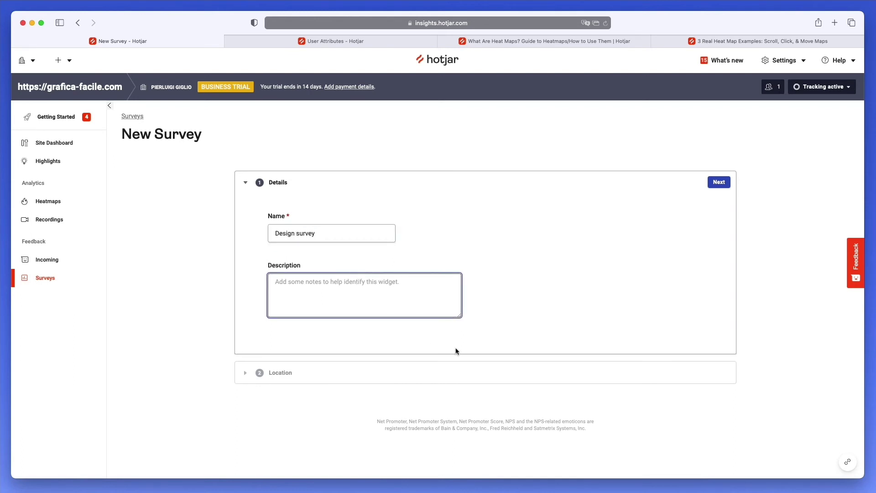
{"action": "left_click", "coordinate": [718, 182]}
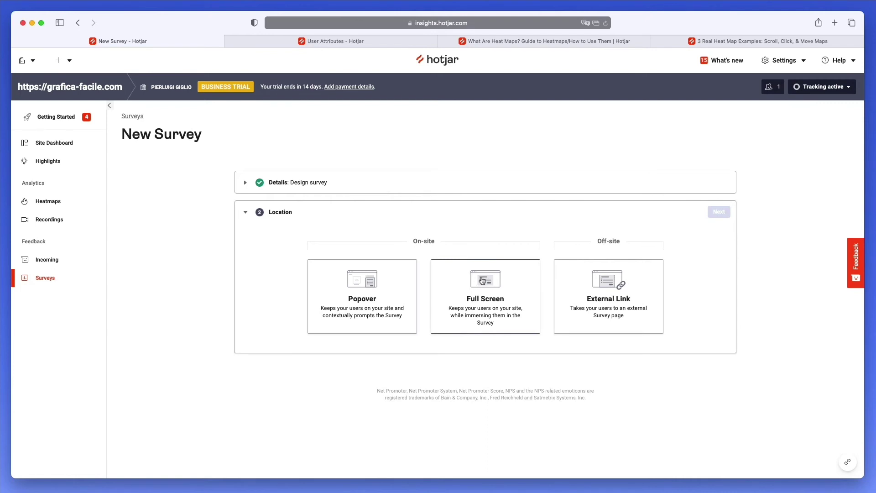
Set the survey's location to Full Screen and continue to its questions
{"action": "left_click", "coordinate": [482, 280]}
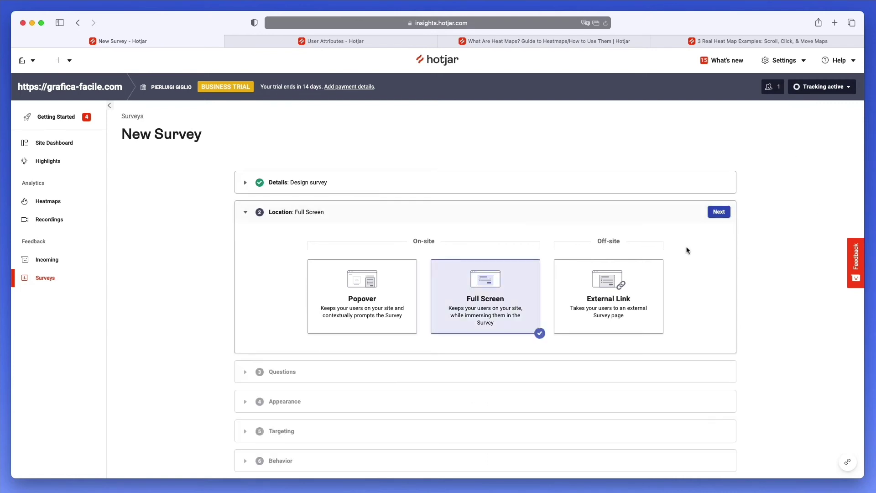
{"action": "scroll", "coordinate": [502, 273], "scroll_direction": "down", "scroll_amount": 3}
{"action": "left_click", "coordinate": [346, 284]}
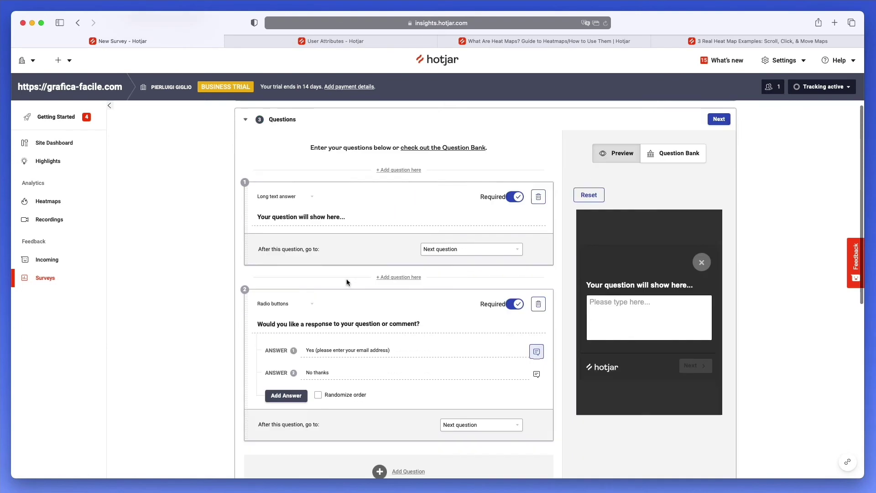
Examine the first long-text question and the options for where the survey goes after it
{"action": "scroll", "coordinate": [389, 196], "scroll_direction": "up", "scroll_amount": 1}
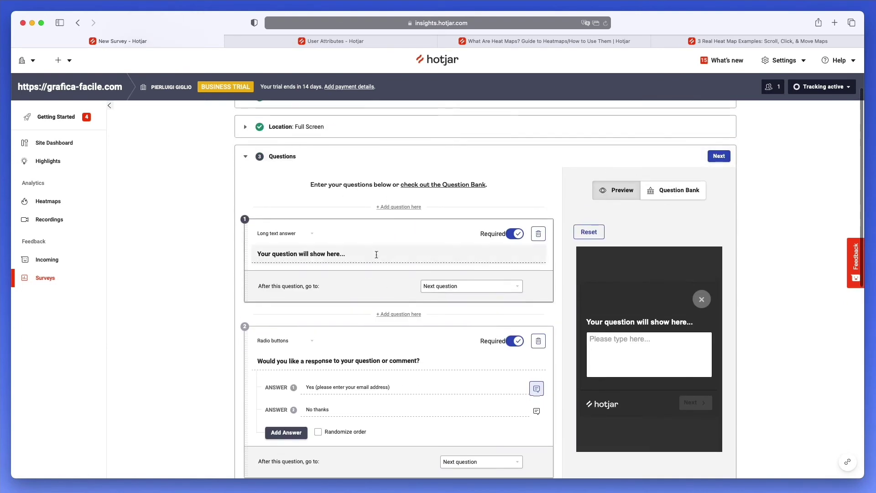
{"action": "scroll", "coordinate": [376, 255], "scroll_direction": "down", "scroll_amount": 2}
{"action": "scroll", "coordinate": [366, 264], "scroll_direction": "up", "scroll_amount": 1}
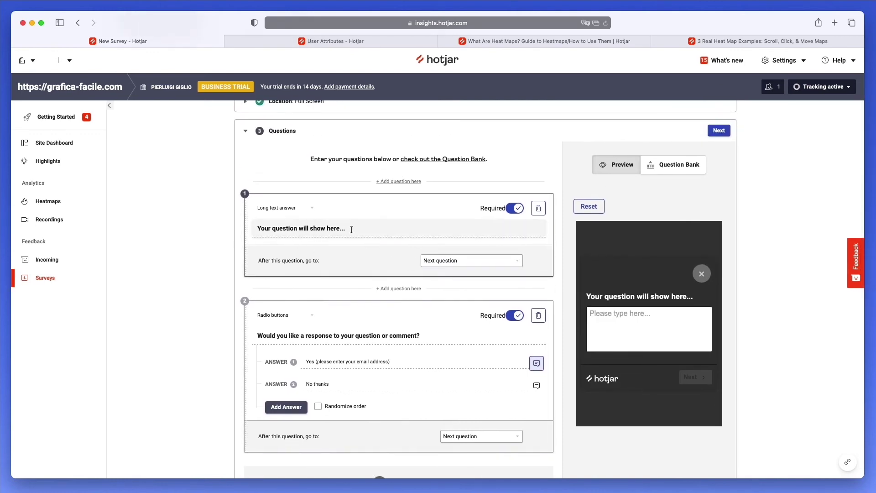
{"action": "left_click", "coordinate": [486, 260]}
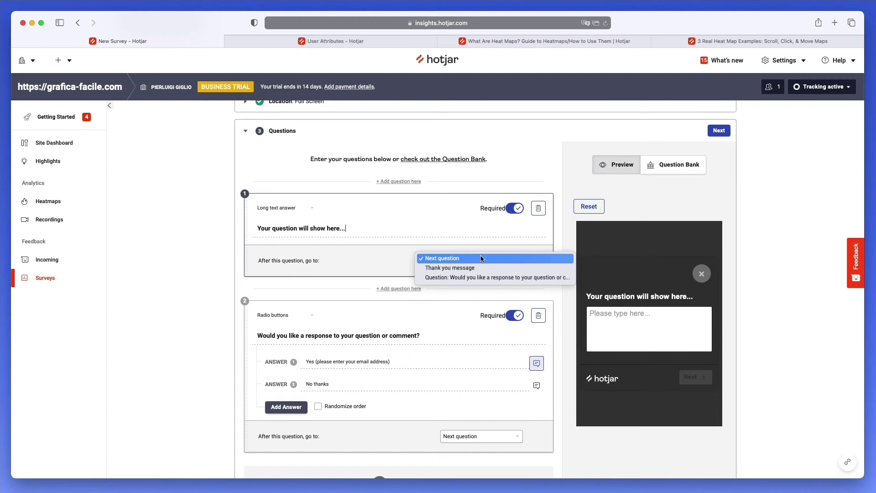
{"action": "left_click", "coordinate": [356, 267]}
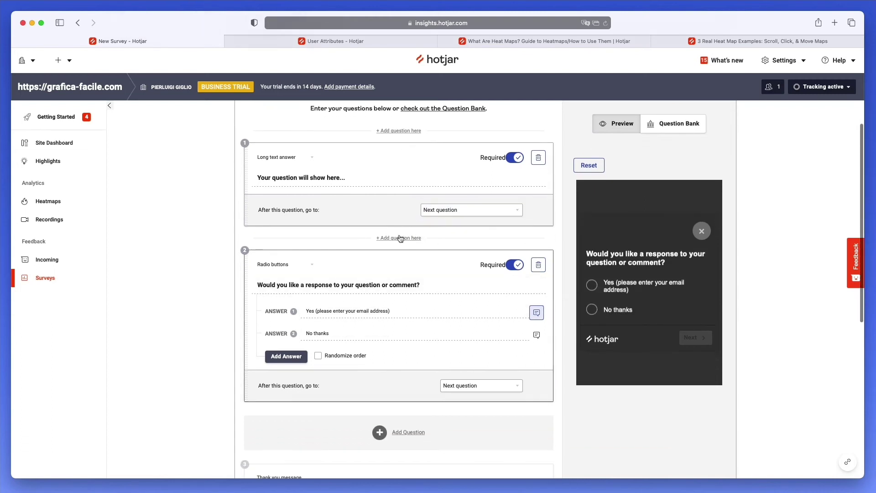
Review the second question about receiving a response and add a blank third answer to it
{"action": "scroll", "coordinate": [516, 269], "scroll_direction": "down", "scroll_amount": 1}
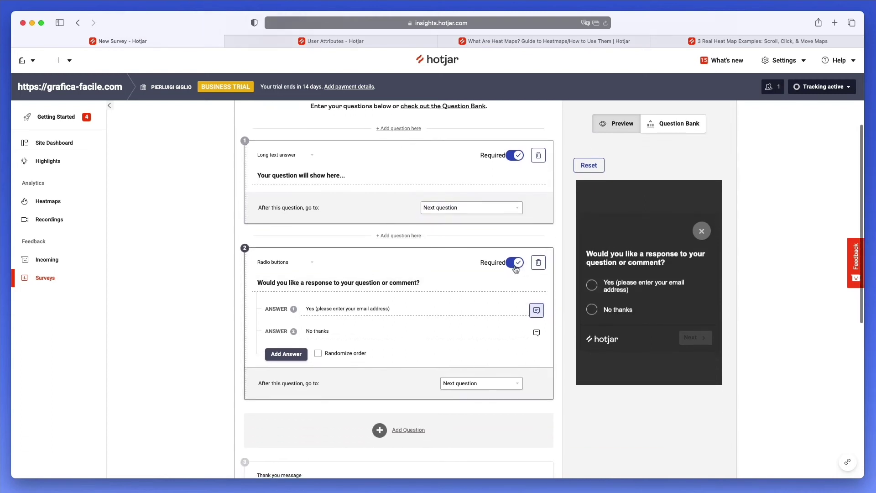
{"action": "scroll", "coordinate": [516, 270], "scroll_direction": "down", "scroll_amount": 1}
{"action": "scroll", "coordinate": [274, 263], "scroll_direction": "down", "scroll_amount": 5}
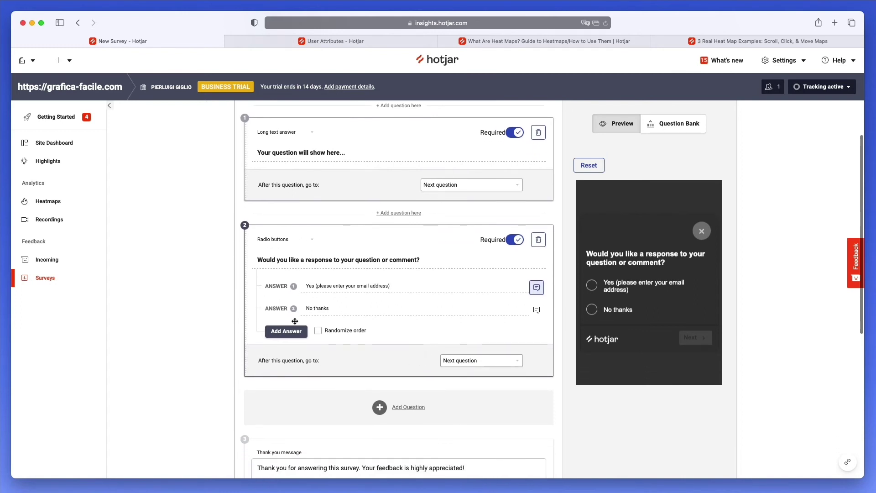
{"action": "scroll", "coordinate": [273, 240], "scroll_direction": "up", "scroll_amount": 1}
{"action": "scroll", "coordinate": [273, 239], "scroll_direction": "down", "scroll_amount": 1}
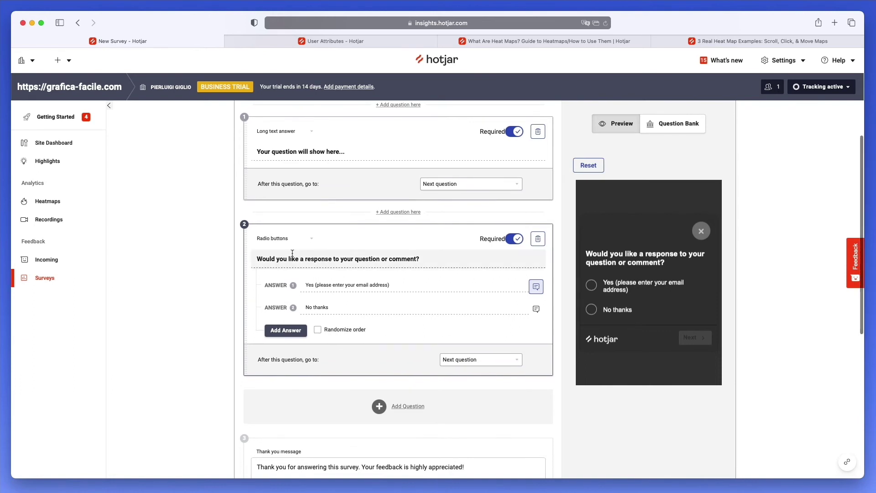
{"action": "scroll", "coordinate": [310, 274], "scroll_direction": "up", "scroll_amount": 1}
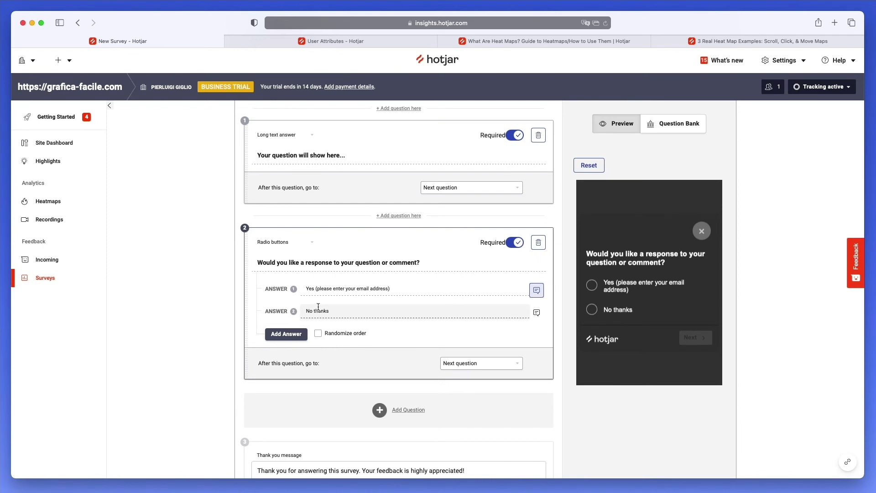
{"action": "scroll", "coordinate": [318, 306], "scroll_direction": "down", "scroll_amount": 2}
{"action": "left_click", "coordinate": [286, 315]}
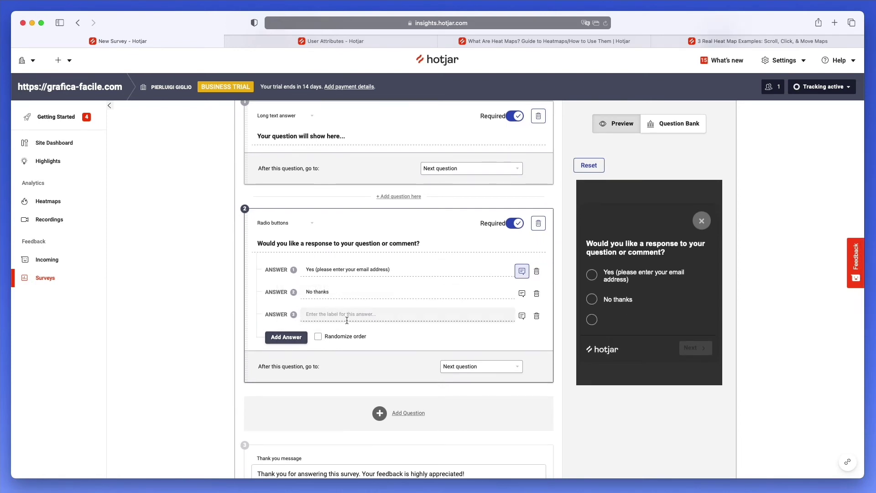
Review the available question types and add a 1 - 7 Rating scale question after the radio-button question
{"action": "scroll", "coordinate": [392, 407], "scroll_direction": "down", "scroll_amount": 1}
{"action": "left_click", "coordinate": [399, 409]}
{"action": "scroll", "coordinate": [392, 406], "scroll_direction": "down", "scroll_amount": 10}
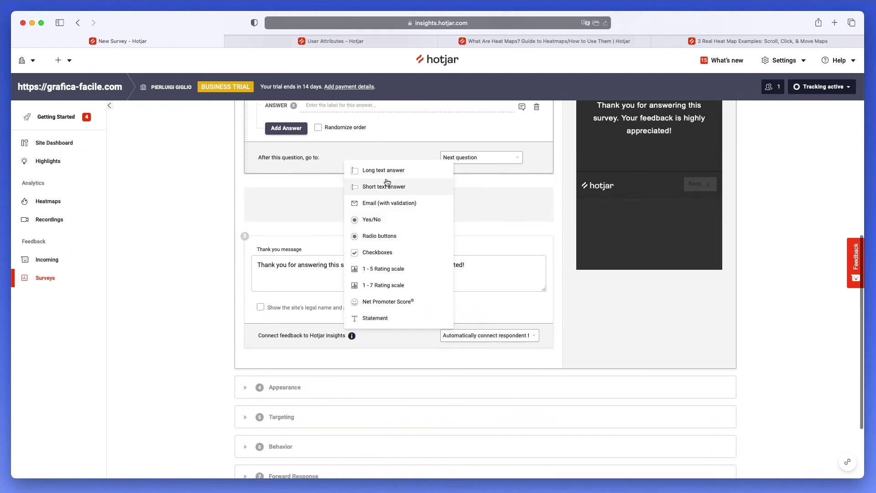
{"action": "scroll", "coordinate": [387, 191], "scroll_direction": "up", "scroll_amount": 1}
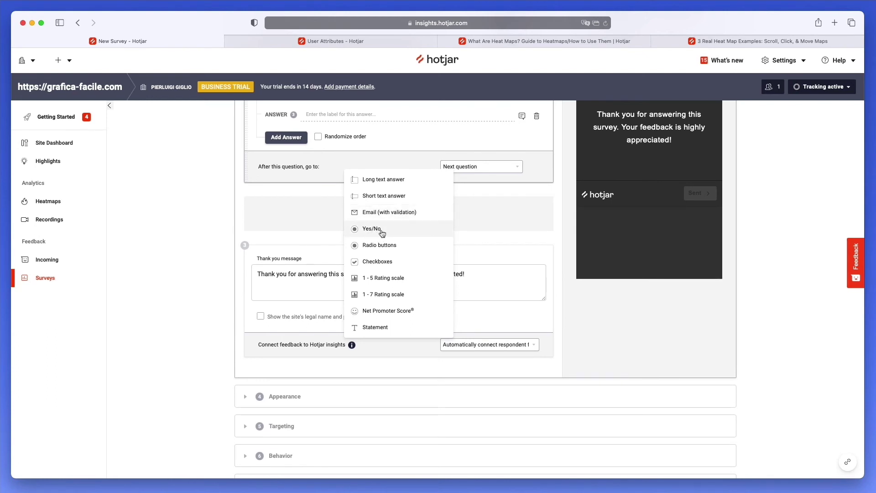
{"action": "scroll", "coordinate": [321, 252], "scroll_direction": "up", "scroll_amount": 3}
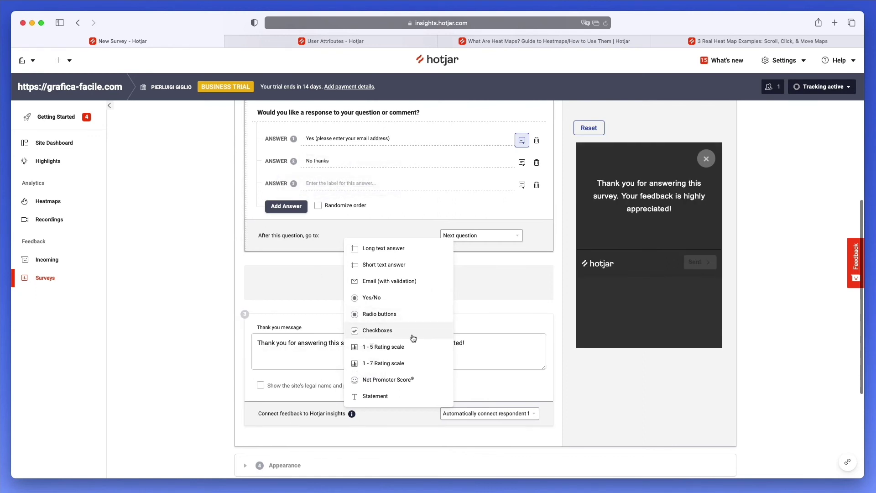
{"action": "scroll", "coordinate": [393, 335], "scroll_direction": "down", "scroll_amount": 1}
{"action": "scroll", "coordinate": [404, 334], "scroll_direction": "up", "scroll_amount": 1}
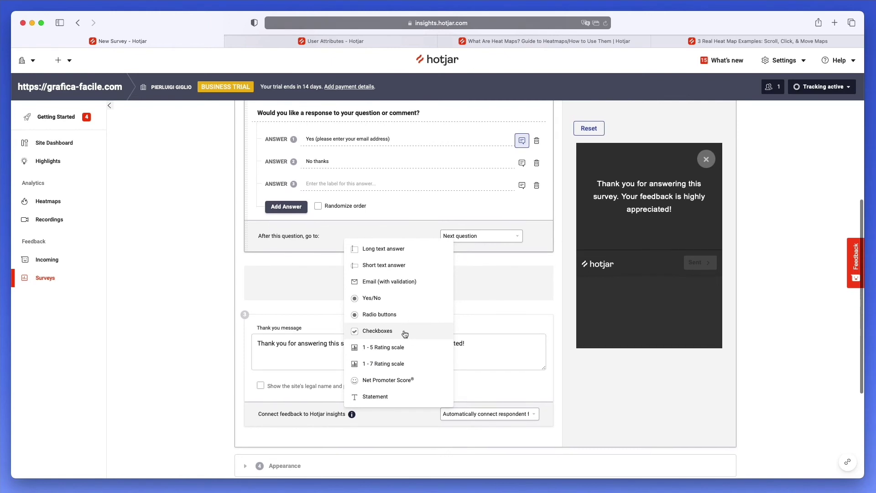
{"action": "scroll", "coordinate": [404, 334], "scroll_direction": "down", "scroll_amount": 1}
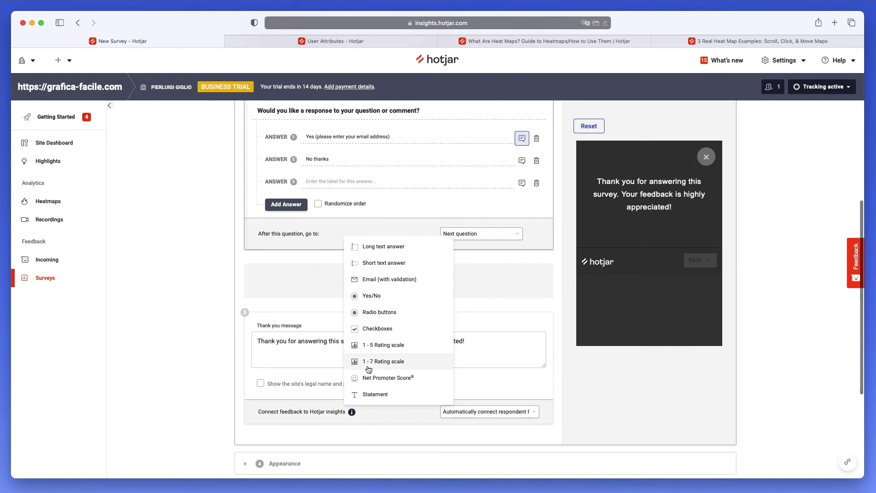
{"action": "scroll", "coordinate": [378, 365], "scroll_direction": "down", "scroll_amount": 1}
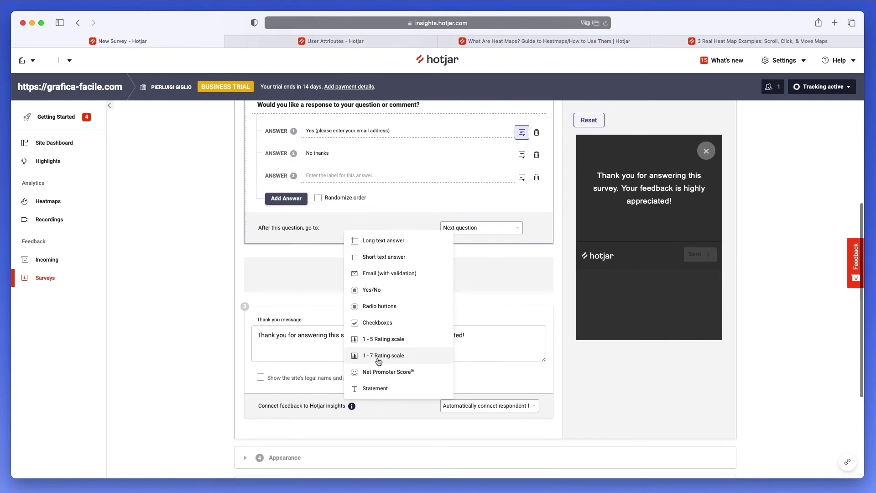
{"action": "left_click", "coordinate": [378, 361]}
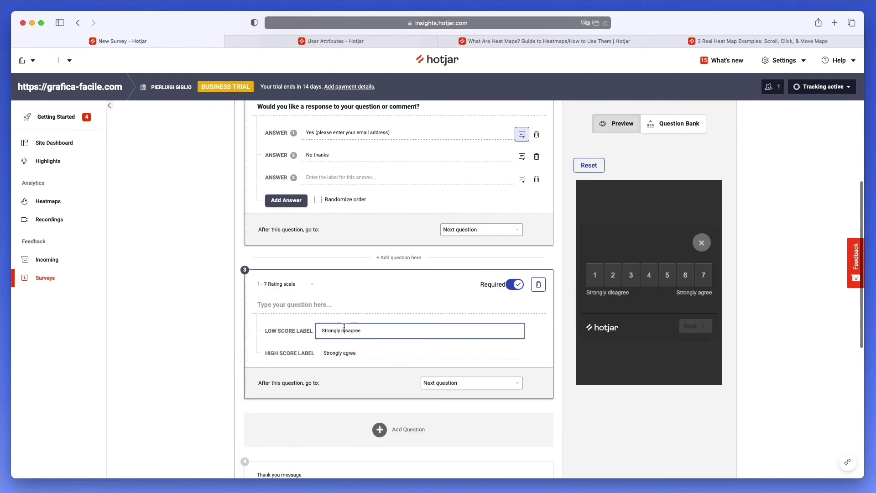
Check the rating question's score labels and the types offered for another question, without adding one
{"action": "scroll", "coordinate": [377, 334], "scroll_direction": "up", "scroll_amount": 1}
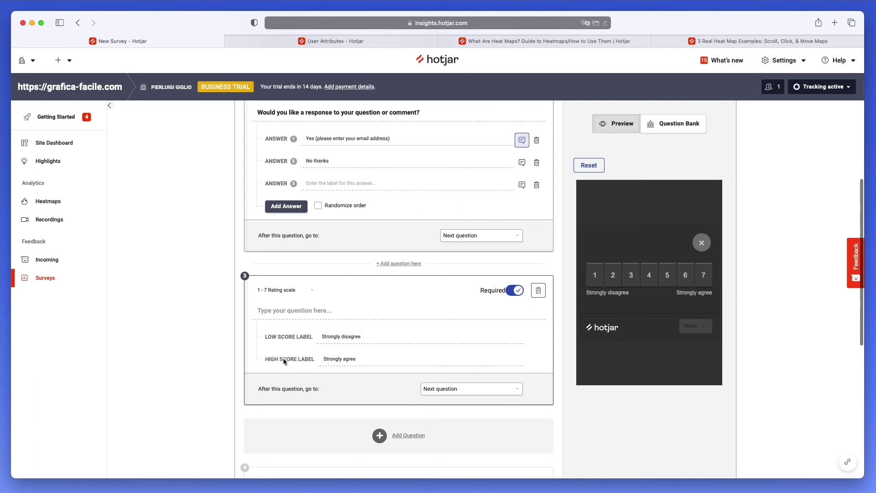
{"action": "left_click", "coordinate": [409, 436]}
{"action": "scroll", "coordinate": [395, 423], "scroll_direction": "down", "scroll_amount": 4}
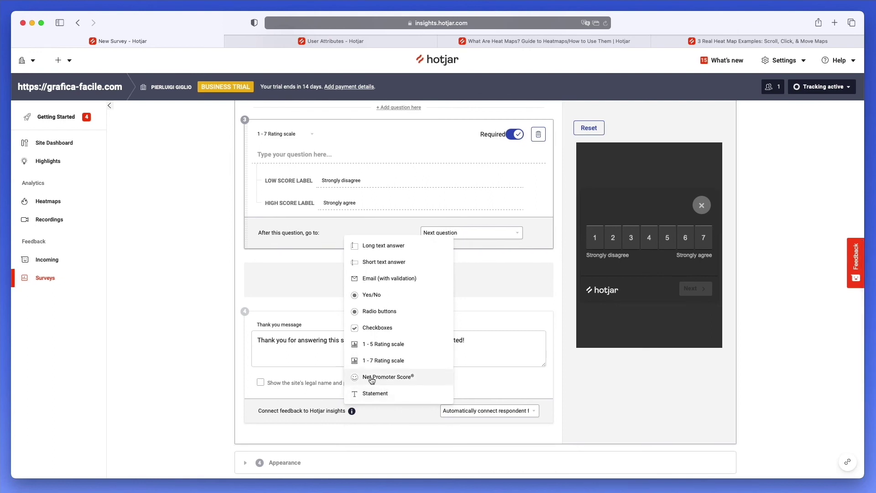
{"action": "scroll", "coordinate": [385, 393], "scroll_direction": "down", "scroll_amount": 1}
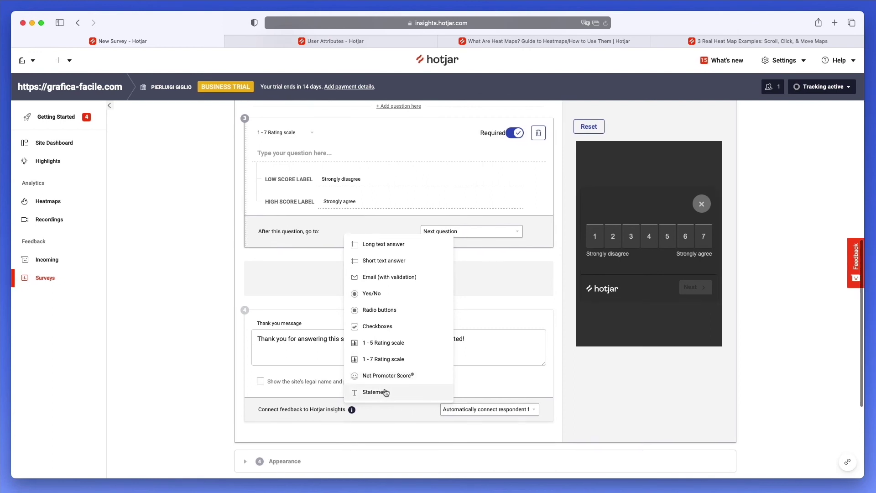
{"action": "left_click", "coordinate": [294, 292]}
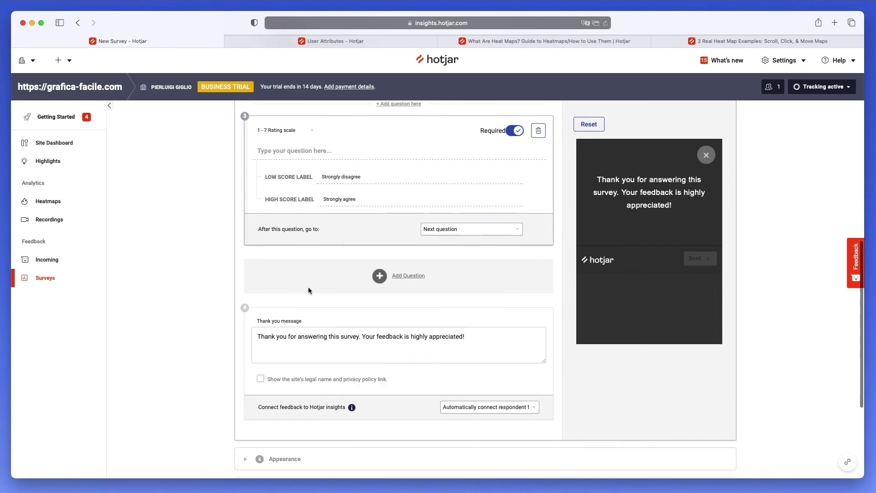
Review the survey's thank you message and the rating scale question in the preview
{"action": "scroll", "coordinate": [308, 290], "scroll_direction": "down", "scroll_amount": 5}
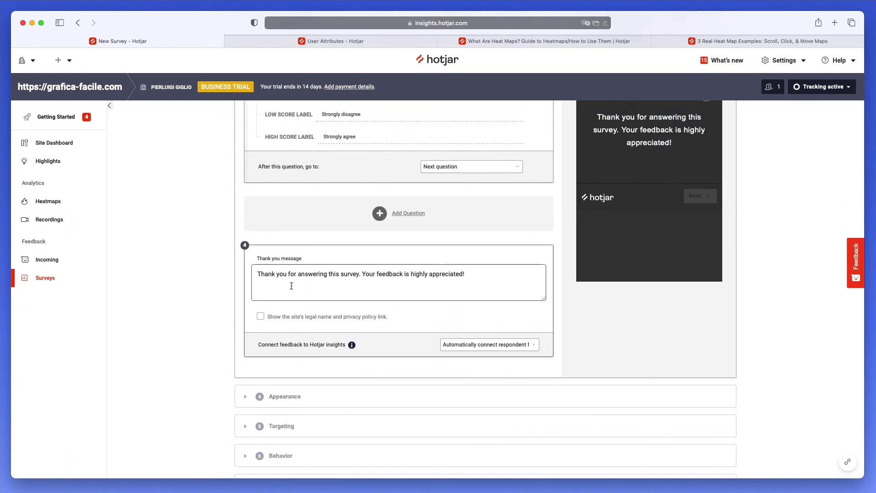
{"action": "scroll", "coordinate": [291, 285], "scroll_direction": "up", "scroll_amount": 5}
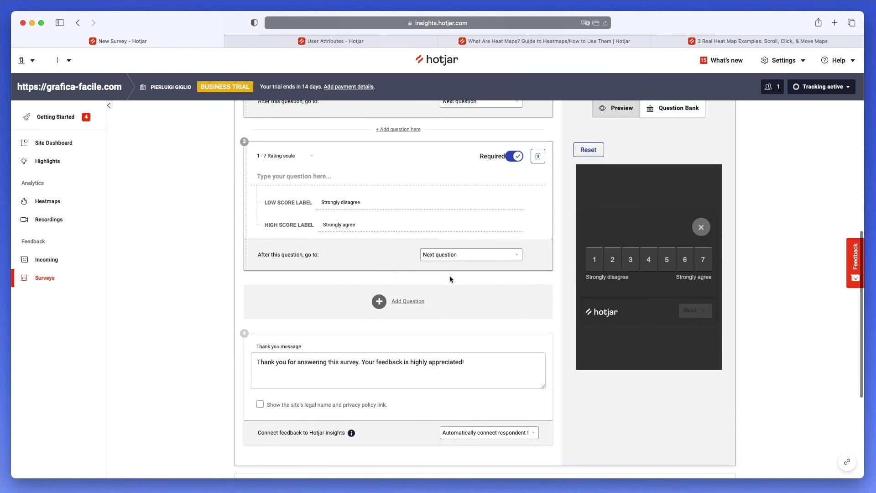
{"action": "scroll", "coordinate": [434, 283], "scroll_direction": "up", "scroll_amount": 1}
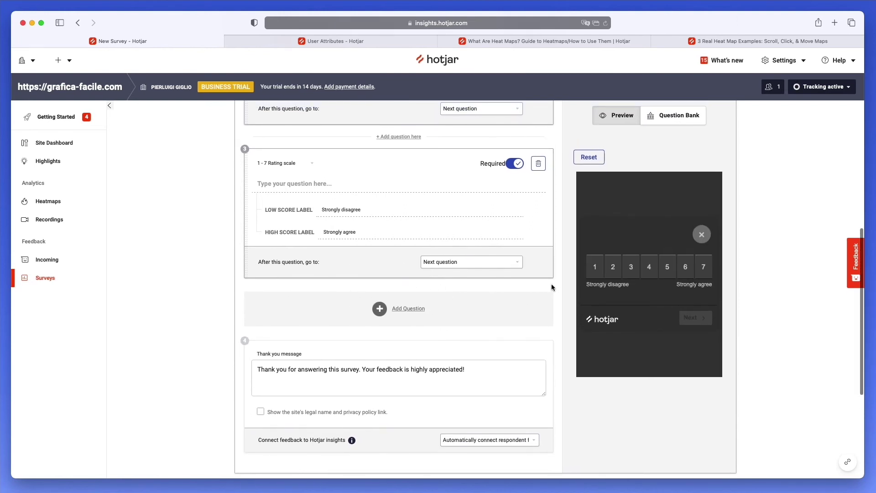
{"action": "scroll", "coordinate": [551, 287], "scroll_direction": "down", "scroll_amount": 2}
{"action": "scroll", "coordinate": [551, 286], "scroll_direction": "down", "scroll_amount": 3}
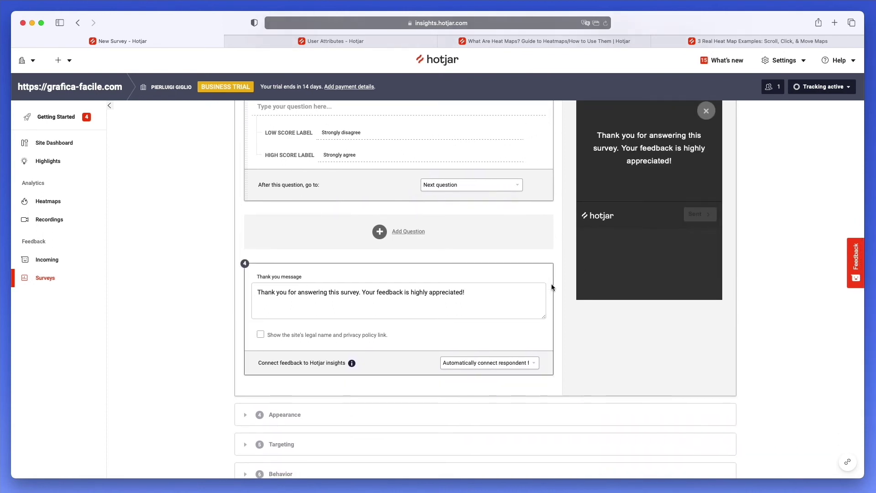
Set the survey's appearance to a blue background with an orange button color
{"action": "scroll", "coordinate": [551, 286], "scroll_direction": "down", "scroll_amount": 4}
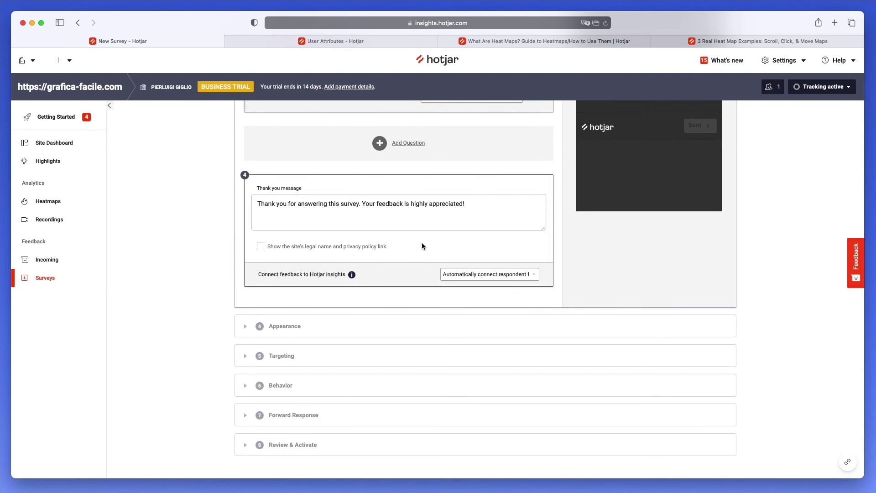
{"action": "scroll", "coordinate": [422, 242], "scroll_direction": "down", "scroll_amount": 1}
{"action": "left_click", "coordinate": [280, 304]}
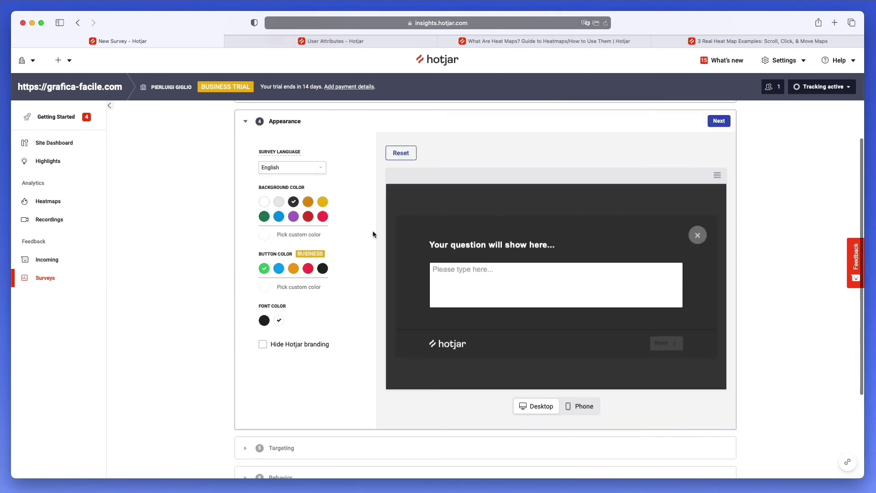
{"action": "scroll", "coordinate": [373, 219], "scroll_direction": "up", "scroll_amount": 1}
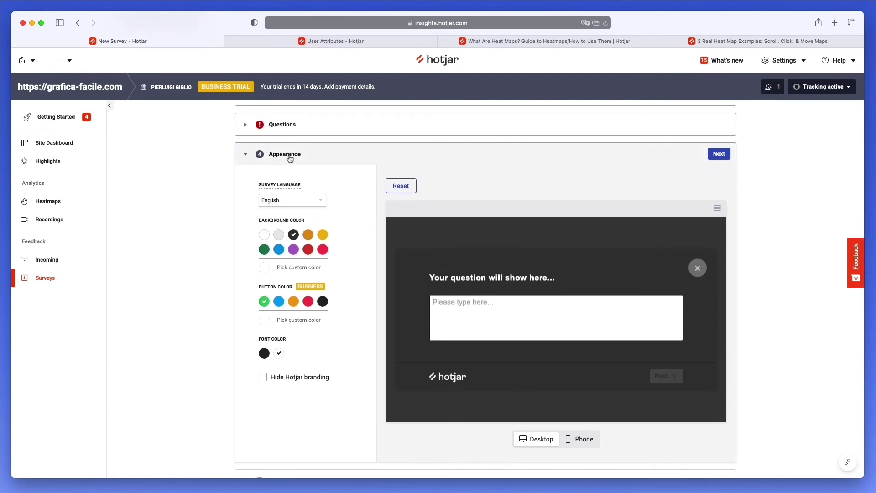
{"action": "left_click", "coordinate": [308, 251]}
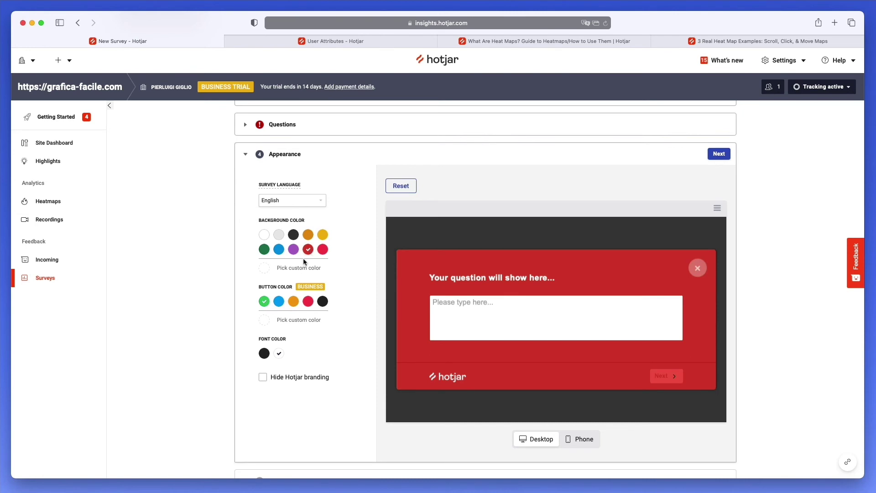
{"action": "left_click", "coordinate": [278, 250]}
{"action": "left_click", "coordinate": [278, 302]}
{"action": "scroll", "coordinate": [296, 303], "scroll_direction": "down", "scroll_amount": 1}
{"action": "scroll", "coordinate": [296, 303], "scroll_direction": "up", "scroll_amount": 1}
{"action": "left_click", "coordinate": [295, 303]}
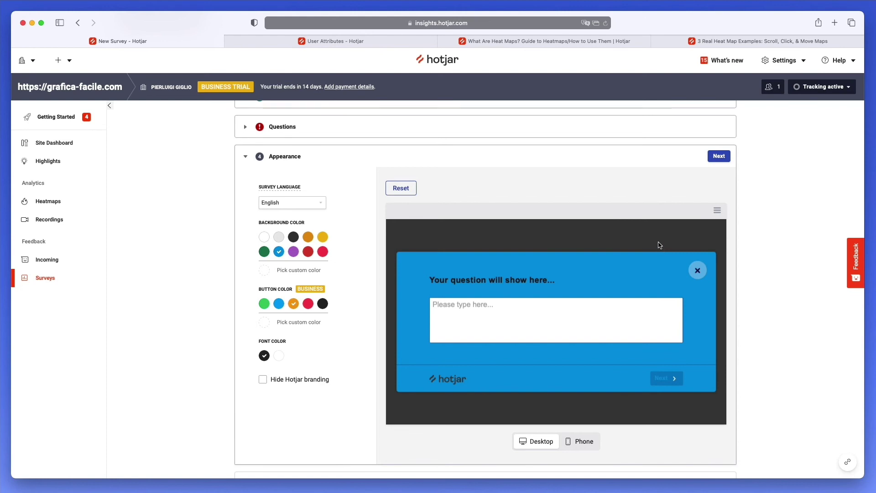
Preview the survey's blue and orange design in the phone layout
{"action": "scroll", "coordinate": [435, 269], "scroll_direction": "down", "scroll_amount": 3}
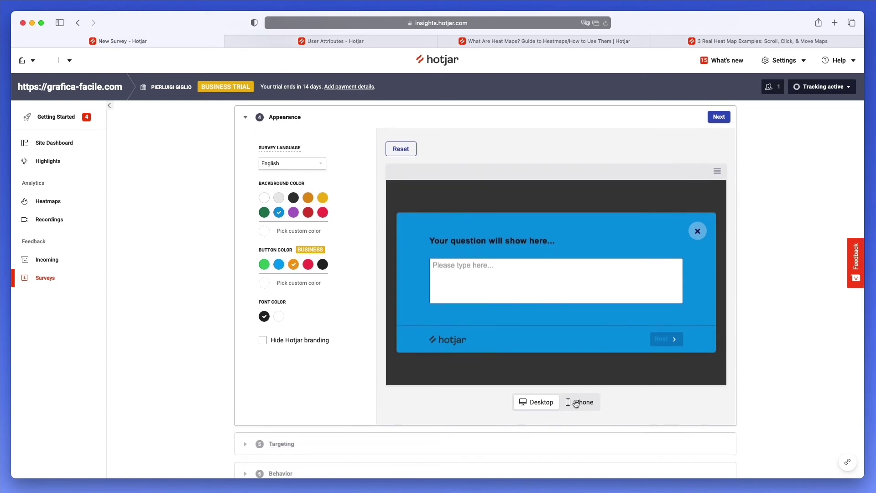
{"action": "left_click", "coordinate": [577, 401]}
{"action": "scroll", "coordinate": [565, 301], "scroll_direction": "down", "scroll_amount": 3}
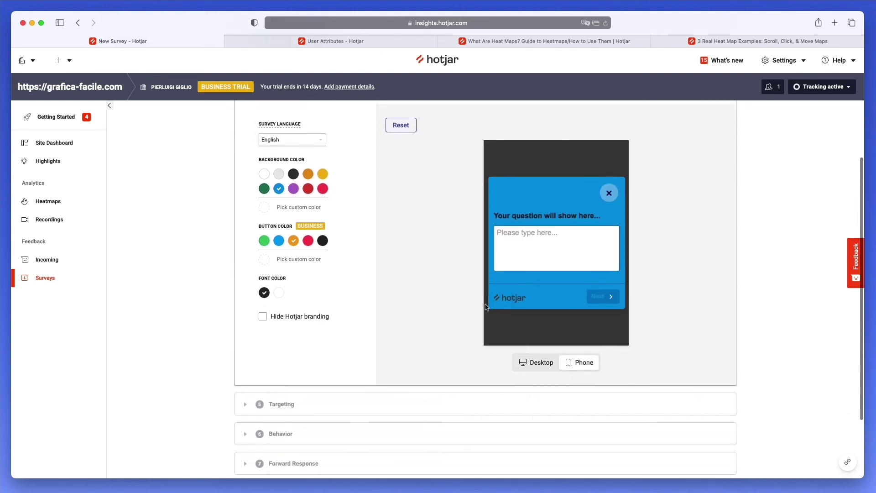
Review the survey's targeting options for devices, pages, users and the percentage of users shown the survey
{"action": "left_click", "coordinate": [317, 360]}
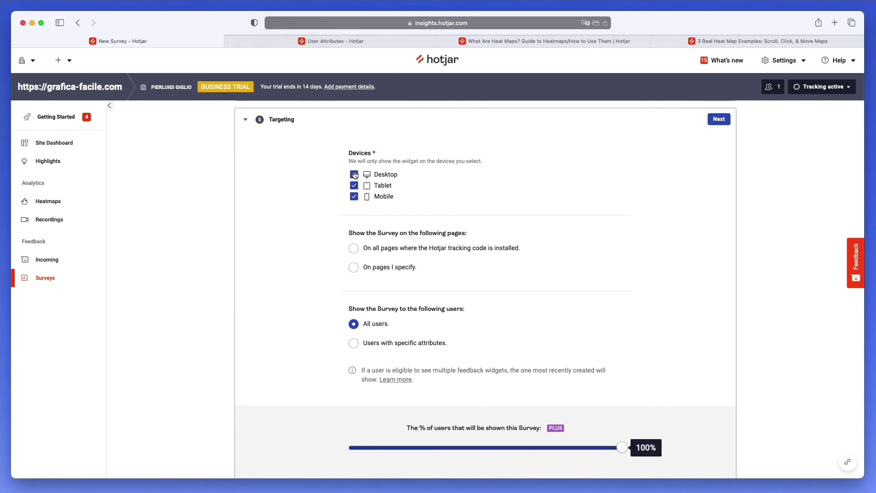
{"action": "scroll", "coordinate": [347, 158], "scroll_direction": "up", "scroll_amount": 1}
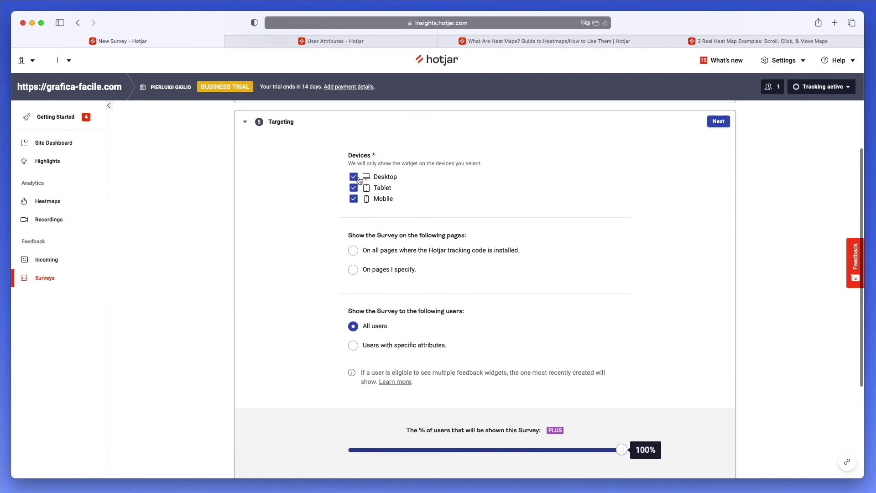
{"action": "scroll", "coordinate": [387, 192], "scroll_direction": "down", "scroll_amount": 1}
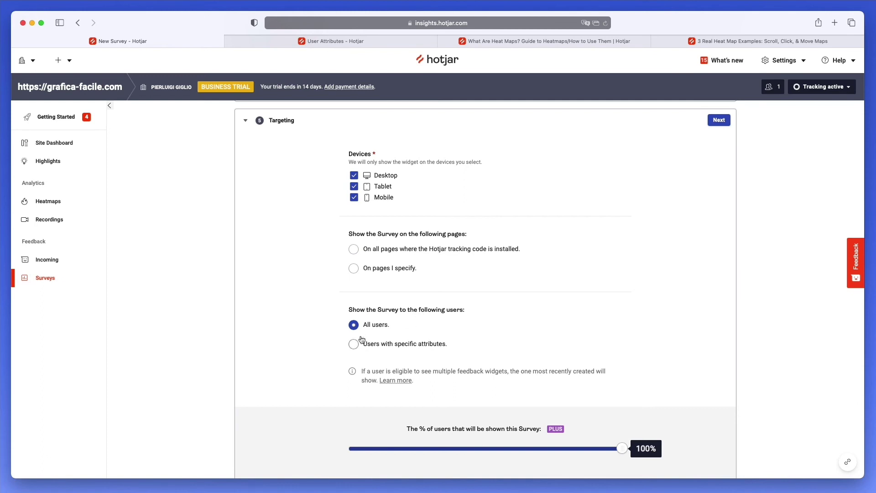
{"action": "scroll", "coordinate": [376, 347], "scroll_direction": "down", "scroll_amount": 1}
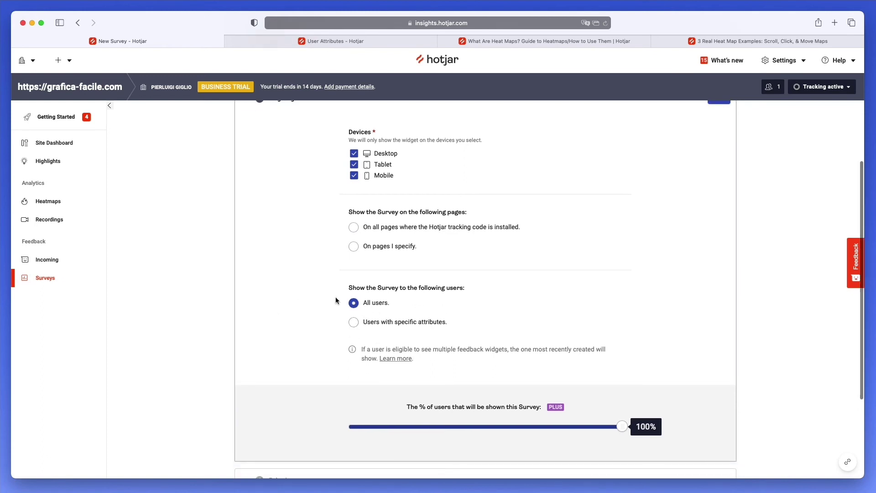
{"action": "scroll", "coordinate": [370, 322], "scroll_direction": "down", "scroll_amount": 2}
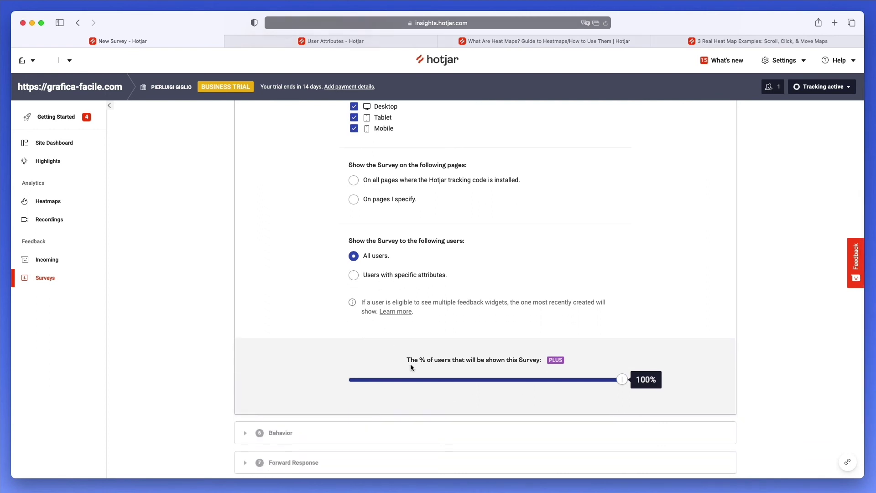
{"action": "scroll", "coordinate": [414, 362], "scroll_direction": "down", "scroll_amount": 1}
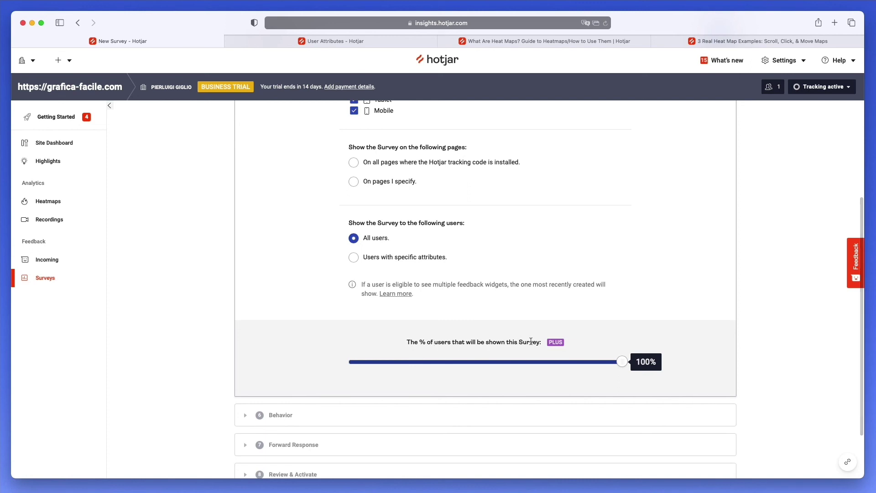
{"action": "scroll", "coordinate": [530, 342], "scroll_direction": "down", "scroll_amount": 3}
Review the survey's display timing and frequency options and the ways of forwarding its responses
{"action": "left_click", "coordinate": [303, 351]}
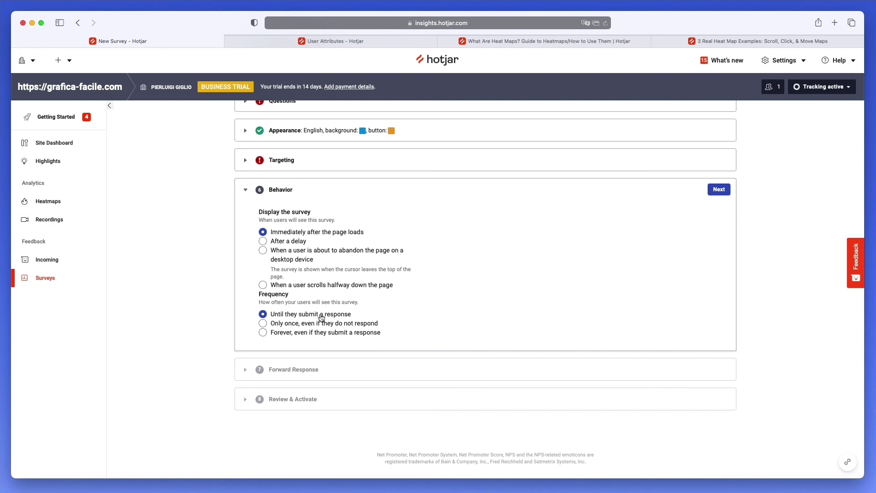
{"action": "left_click", "coordinate": [304, 368]}
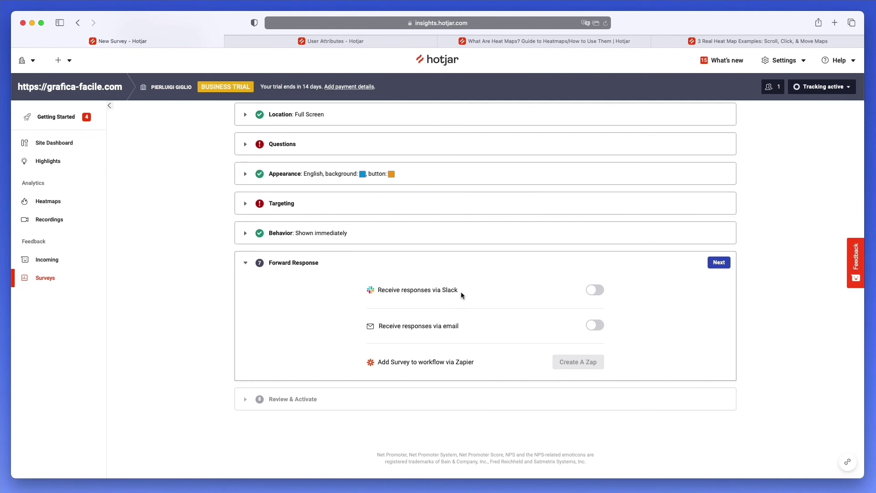
{"action": "scroll", "coordinate": [457, 304], "scroll_direction": "down", "scroll_amount": 1}
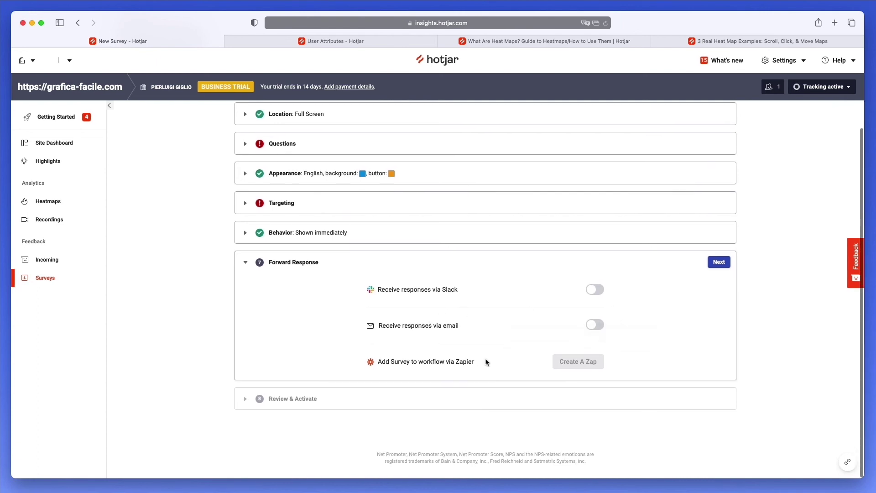
Check the activation checklist for the steps required before the survey can be saved
{"action": "left_click", "coordinate": [333, 395]}
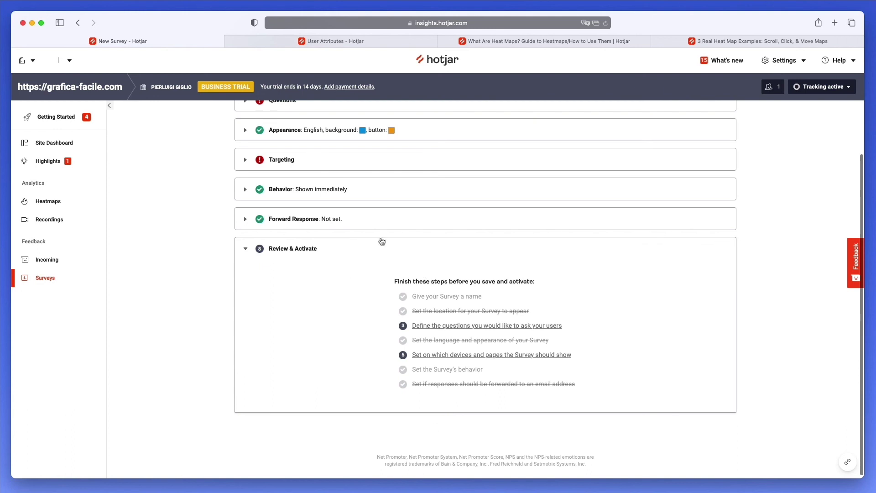
{"action": "scroll", "coordinate": [259, 320], "scroll_direction": "down", "scroll_amount": 1}
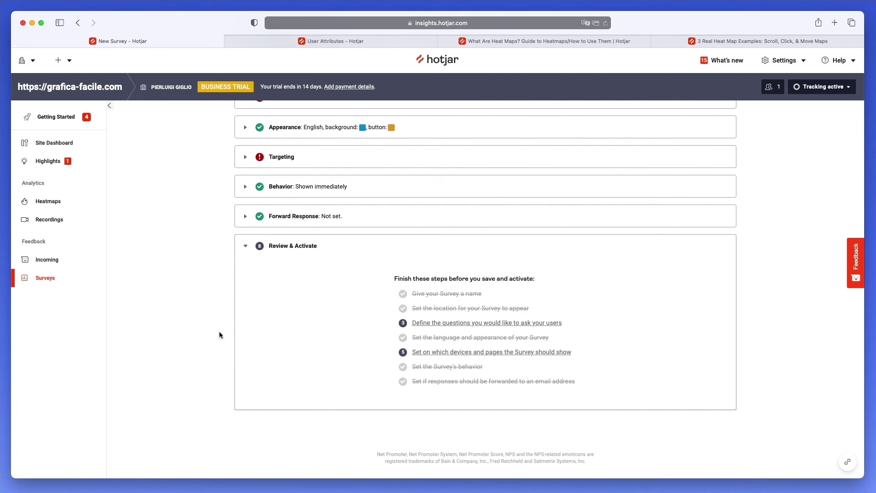
{"action": "scroll", "coordinate": [68, 143], "scroll_direction": "down", "scroll_amount": 1}
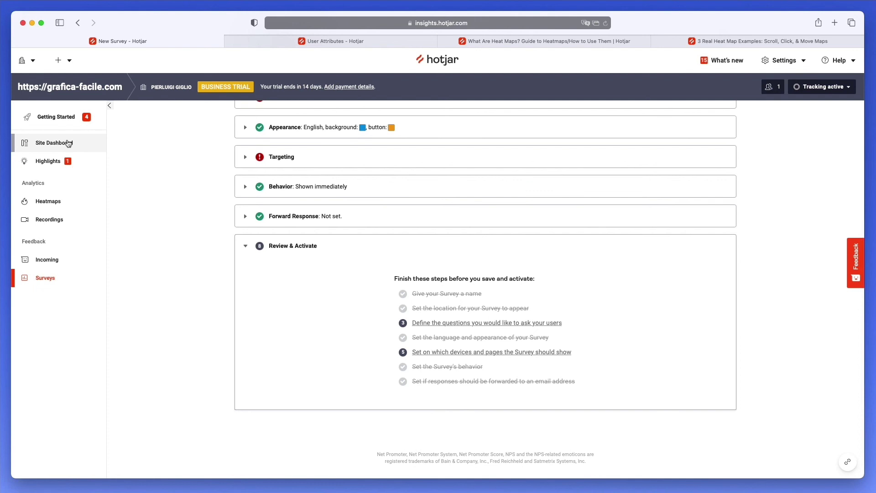
Leave the survey without saving it and look over the site dashboard
{"action": "left_click", "coordinate": [68, 142]}
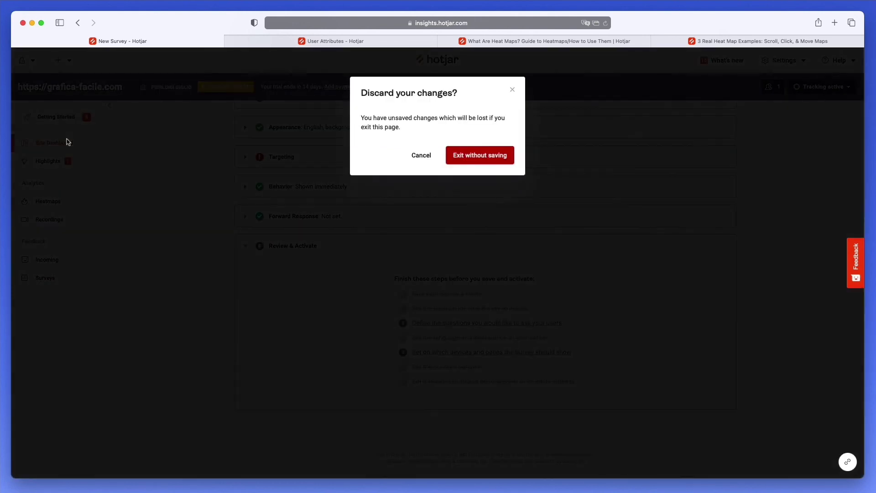
{"action": "left_click", "coordinate": [486, 155]}
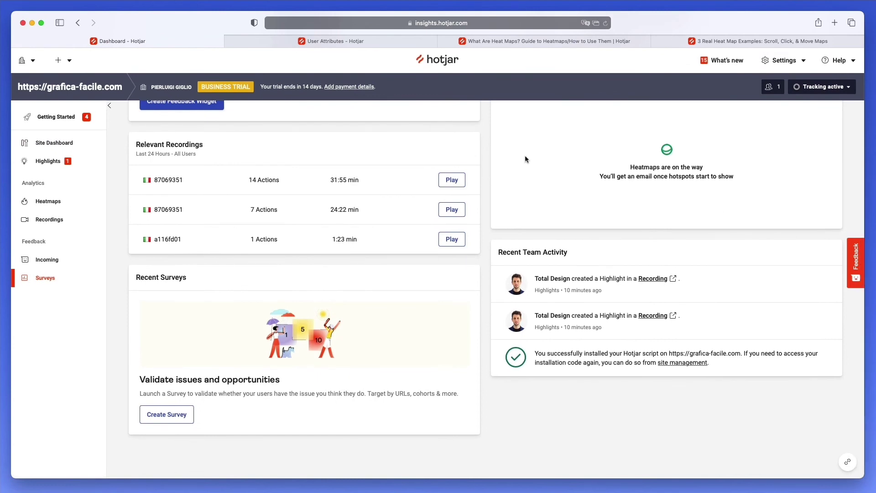
{"action": "scroll", "coordinate": [525, 158], "scroll_direction": "up", "scroll_amount": 1}
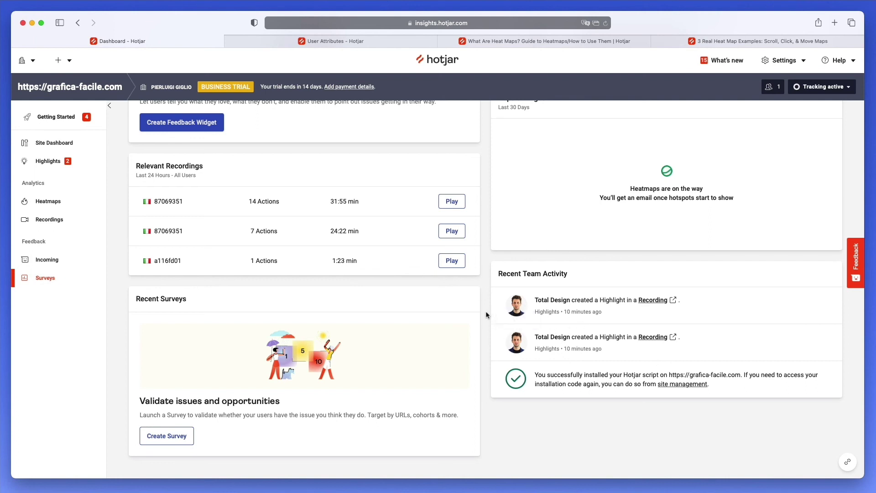
{"action": "scroll", "coordinate": [484, 309], "scroll_direction": "up", "scroll_amount": 1}
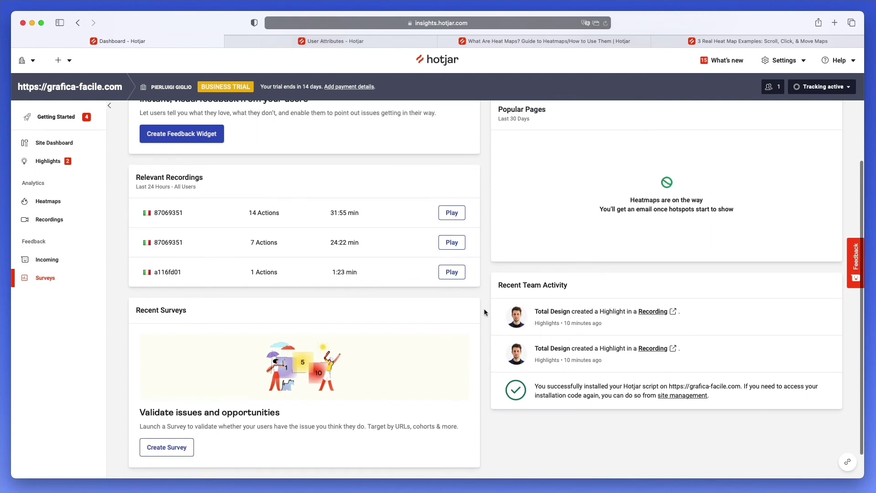
{"action": "scroll", "coordinate": [484, 310], "scroll_direction": "up", "scroll_amount": 5}
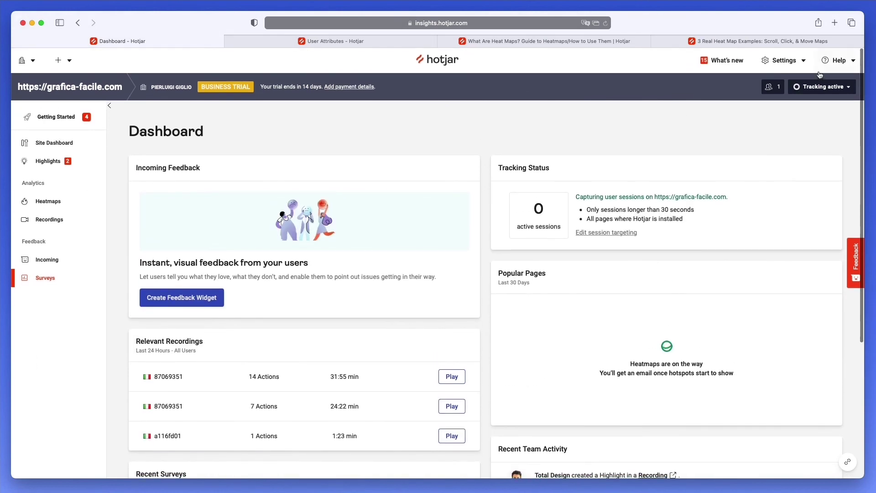
Look through the account settings for preferences, sites and organizations, and team members
{"action": "left_click", "coordinate": [783, 61]}
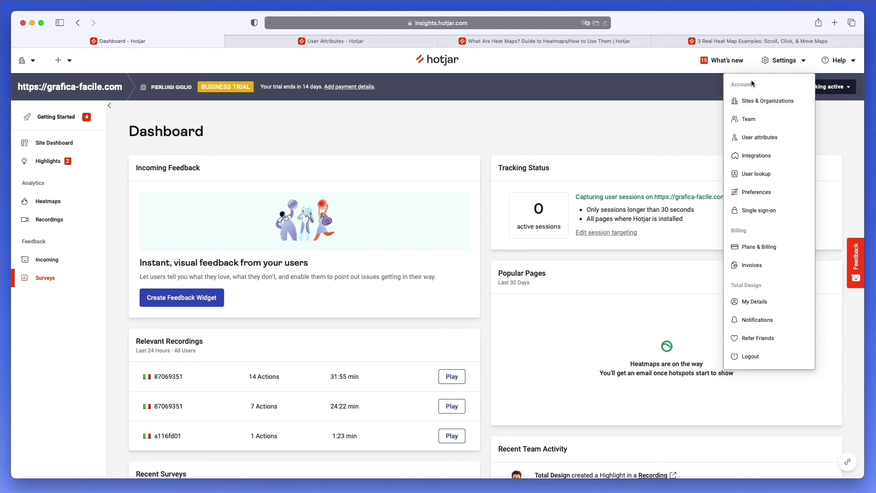
{"action": "left_click", "coordinate": [765, 193]}
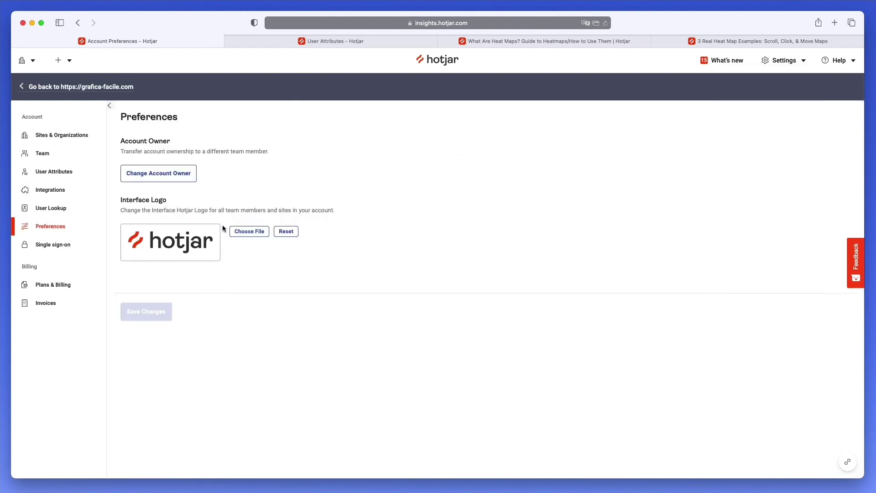
{"action": "left_click", "coordinate": [66, 137]}
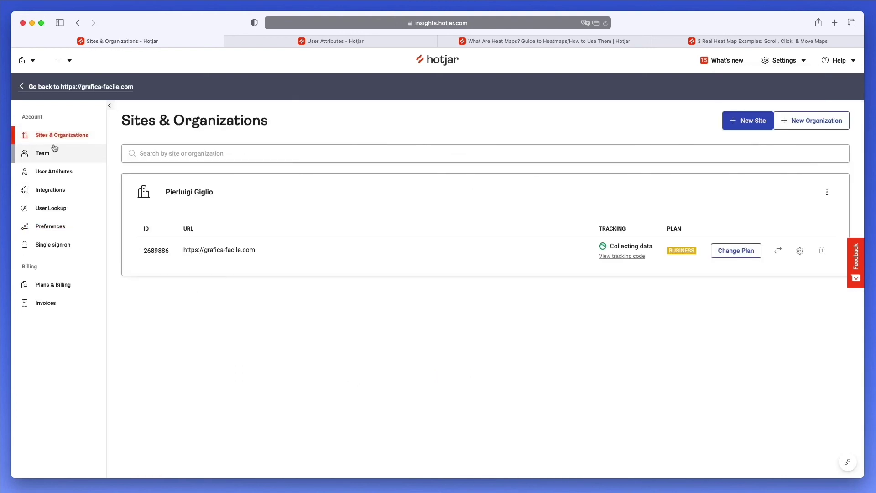
{"action": "left_click", "coordinate": [51, 151]}
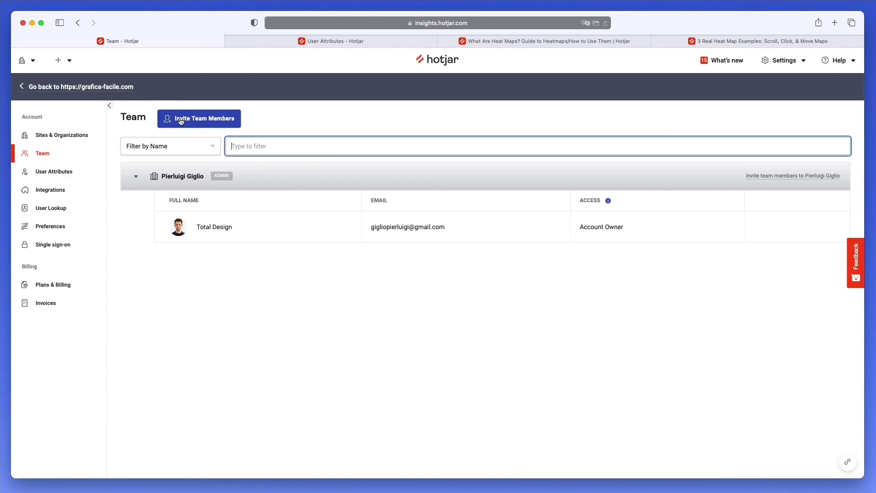
Look through the account's user attributes, available integrations and user lookup settings
{"action": "left_click", "coordinate": [67, 173]}
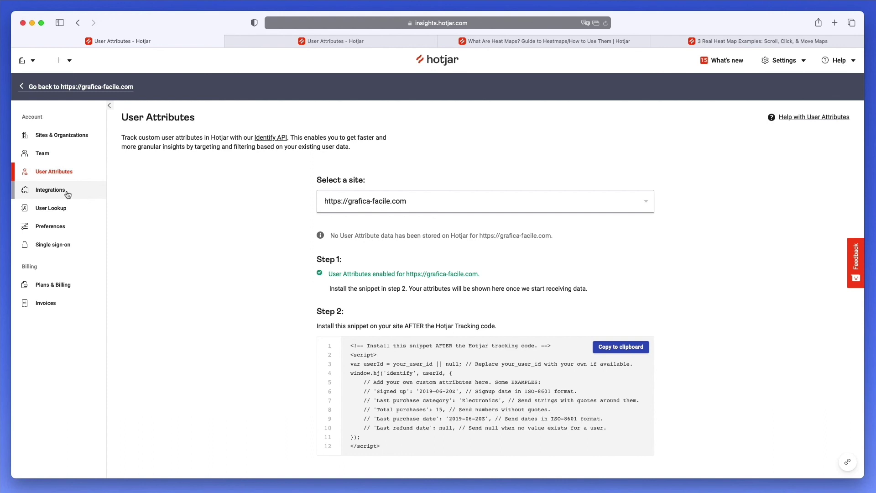
{"action": "left_click", "coordinate": [67, 193]}
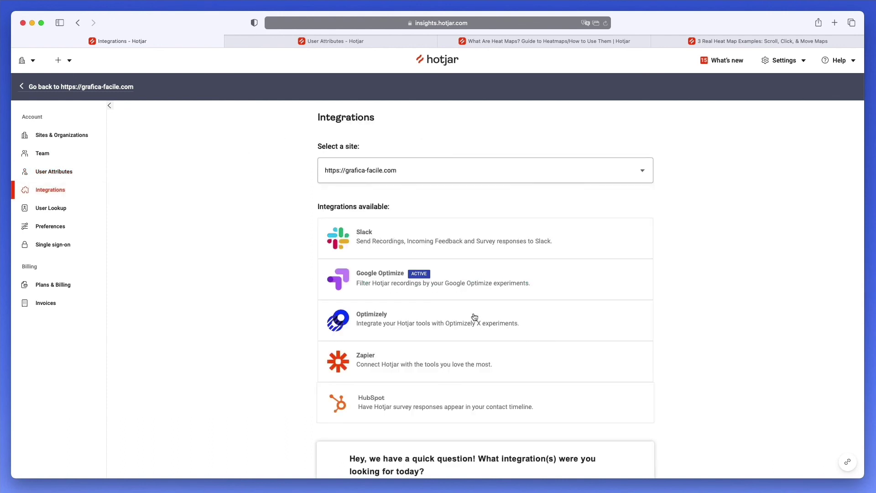
{"action": "left_click", "coordinate": [40, 209]}
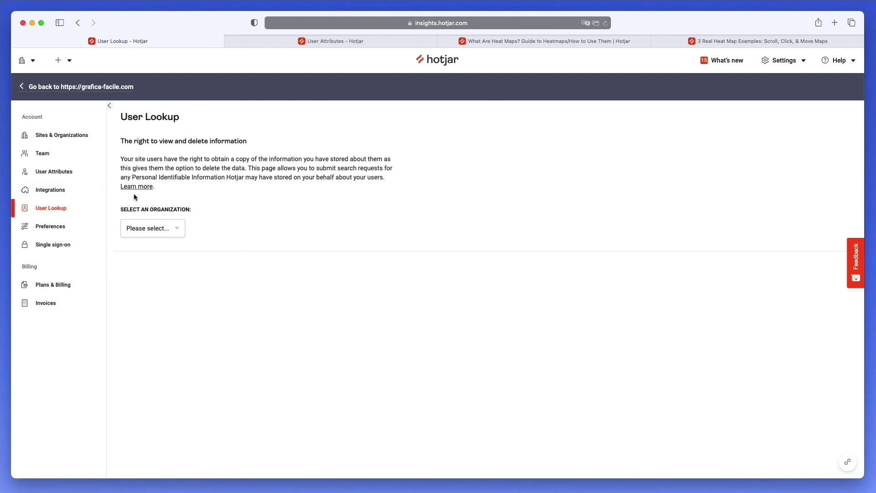
Review the account's preferences and single sign-on settings, as well as its plan, billing and invoices
{"action": "left_click", "coordinate": [40, 228]}
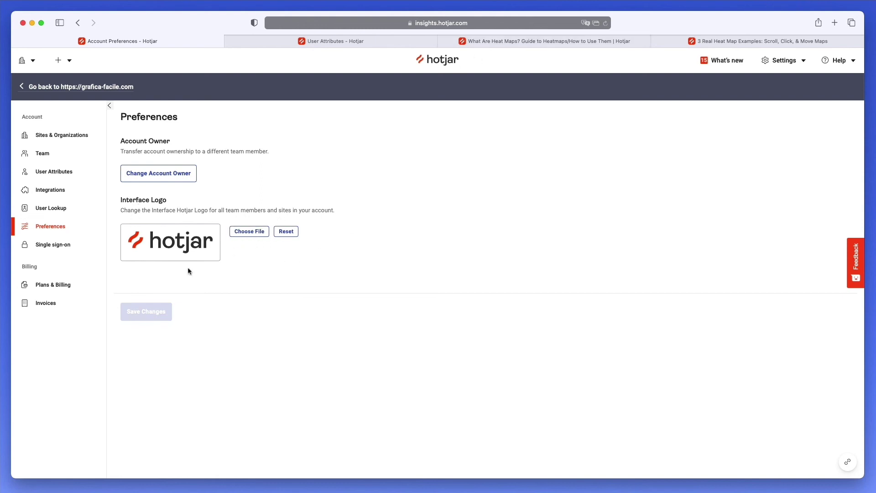
{"action": "left_click", "coordinate": [55, 246]}
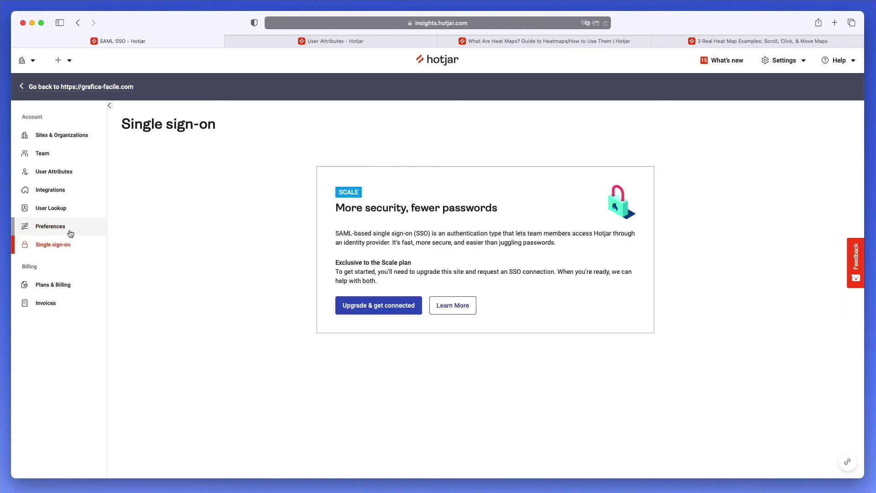
{"action": "left_click", "coordinate": [54, 285]}
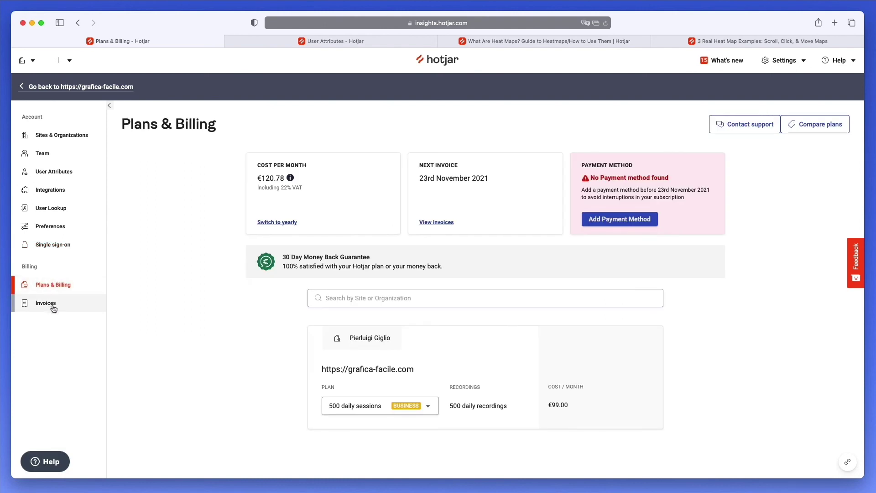
{"action": "left_click", "coordinate": [53, 306]}
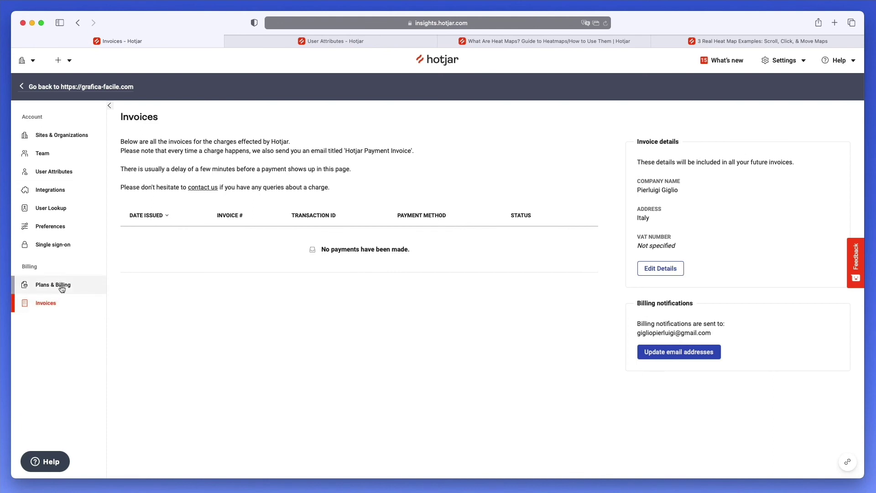
Look again at the account's plans and billing page and its preferences
{"action": "left_click", "coordinate": [62, 288]}
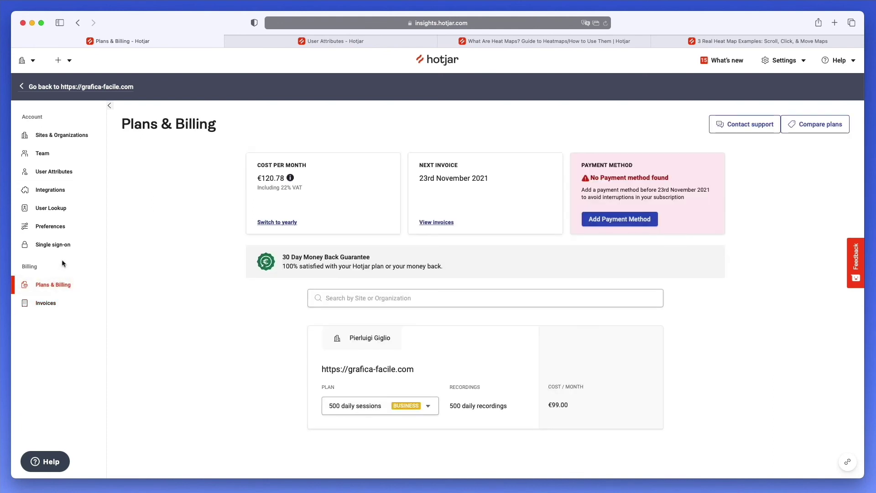
{"action": "left_click", "coordinate": [63, 228]}
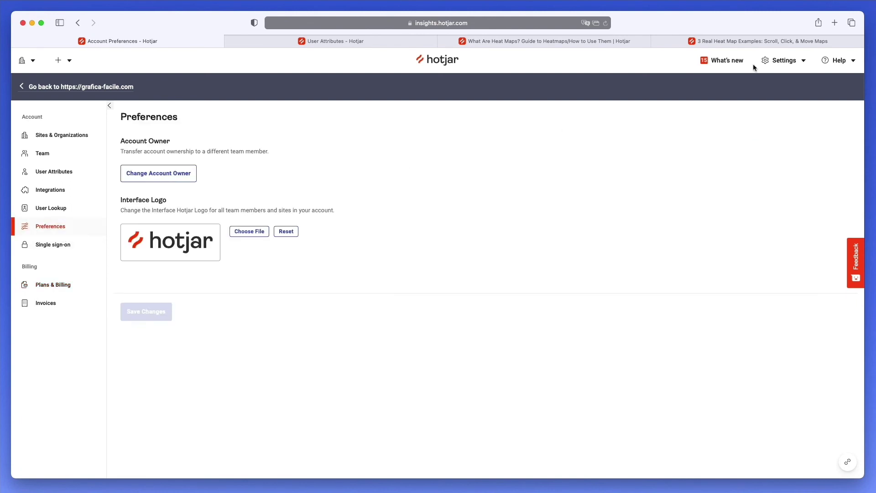
Review the personal profile details and account security options, the email notification settings and the friend referral page
{"action": "left_click", "coordinate": [848, 63]}
{"action": "left_click", "coordinate": [778, 60]}
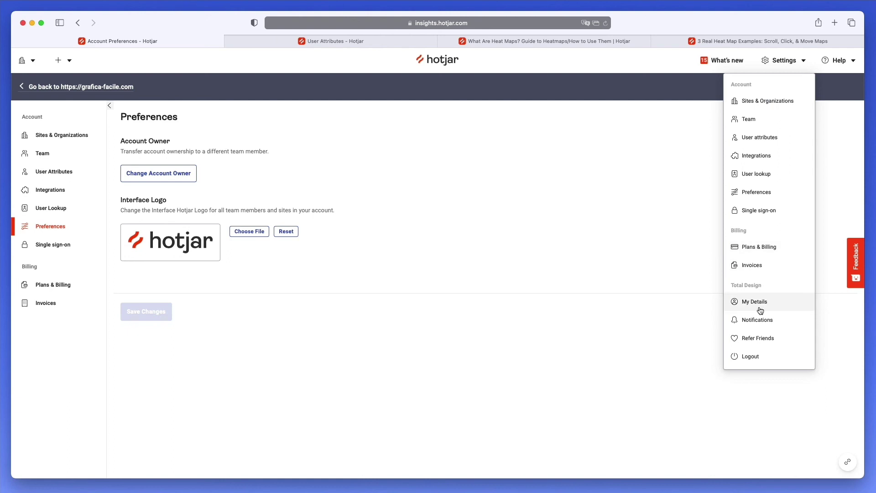
{"action": "left_click", "coordinate": [760, 304]}
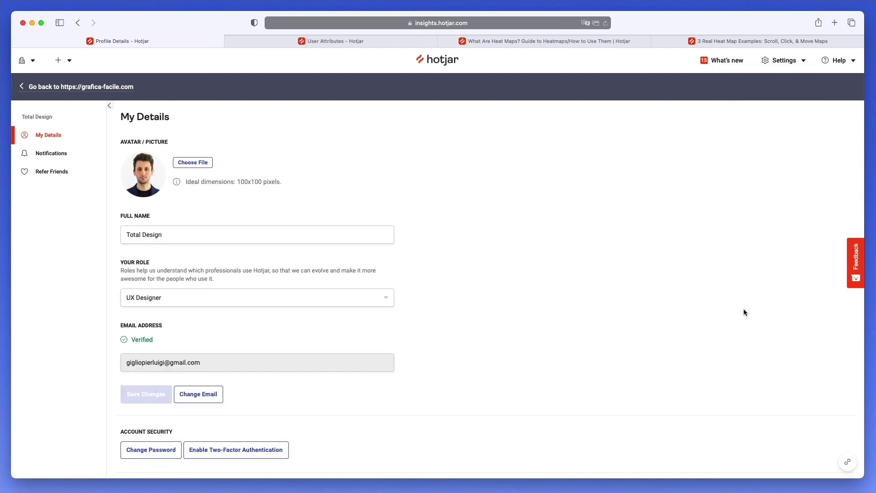
{"action": "scroll", "coordinate": [443, 168], "scroll_direction": "down", "scroll_amount": 1}
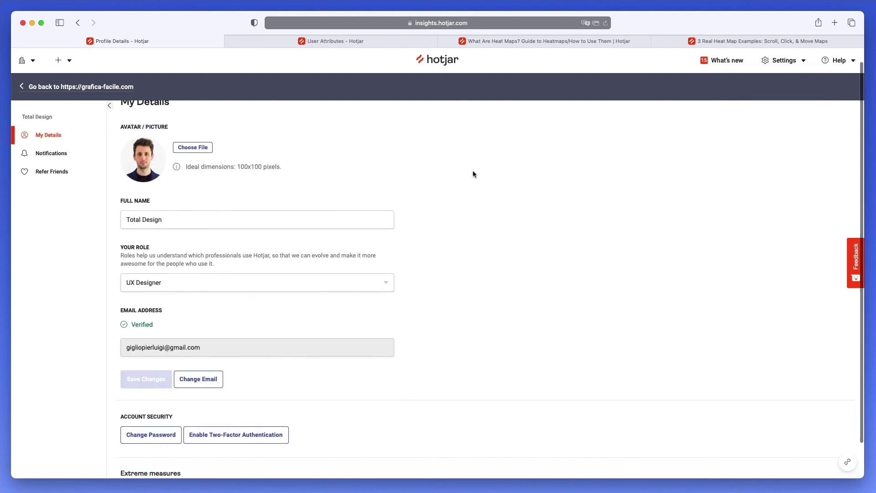
{"action": "scroll", "coordinate": [473, 172], "scroll_direction": "down", "scroll_amount": 2}
{"action": "left_click", "coordinate": [65, 150]}
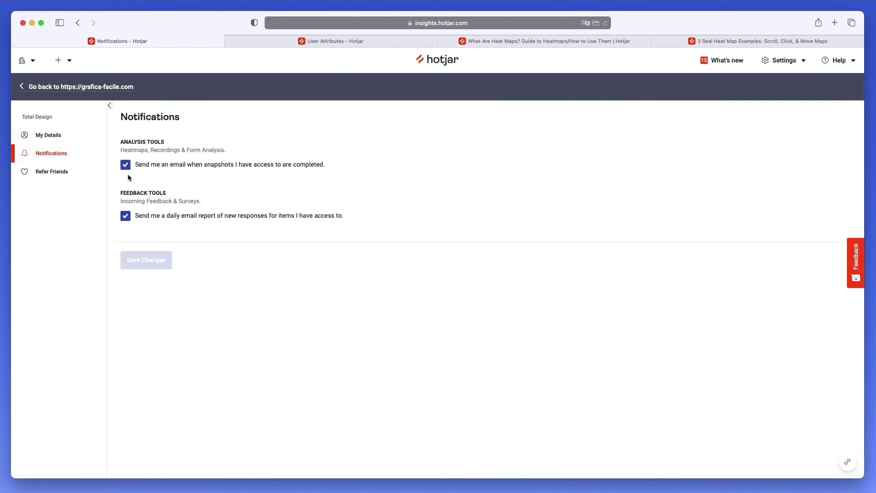
{"action": "left_click", "coordinate": [65, 177]}
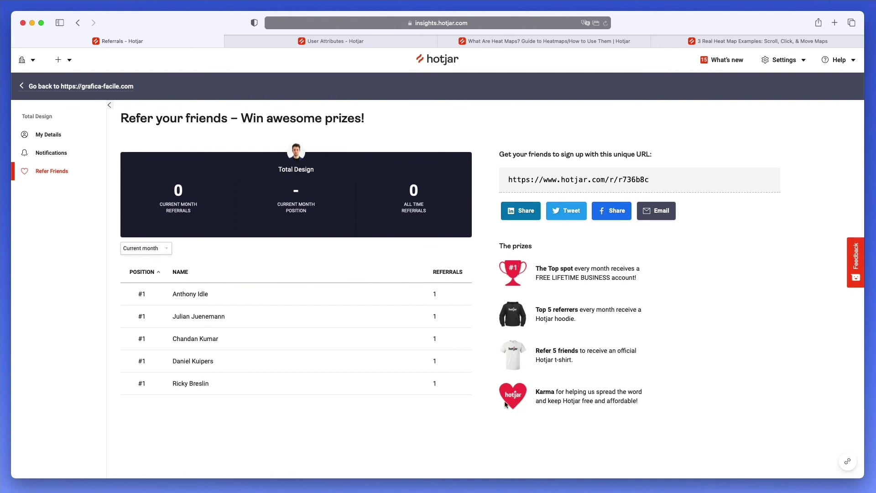
Look at the help options, dismiss the support access request without continuing, and return to the site dashboard
{"action": "left_click", "coordinate": [835, 68]}
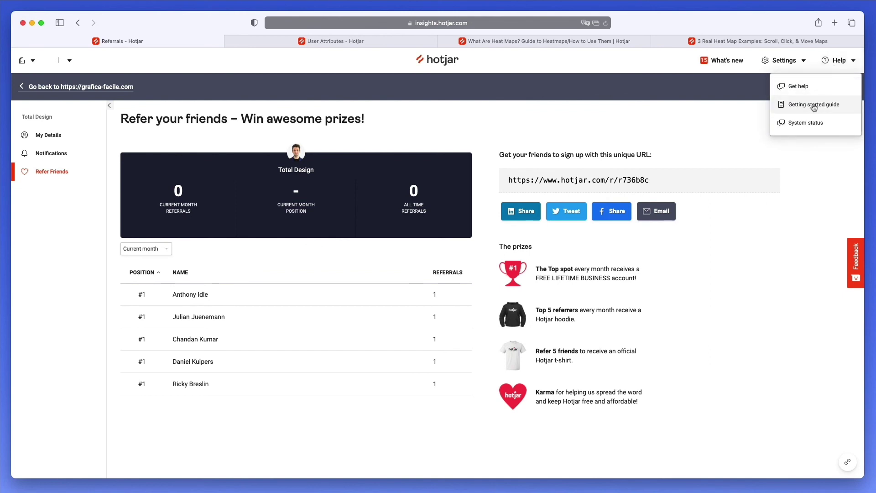
{"action": "left_click", "coordinate": [806, 87]}
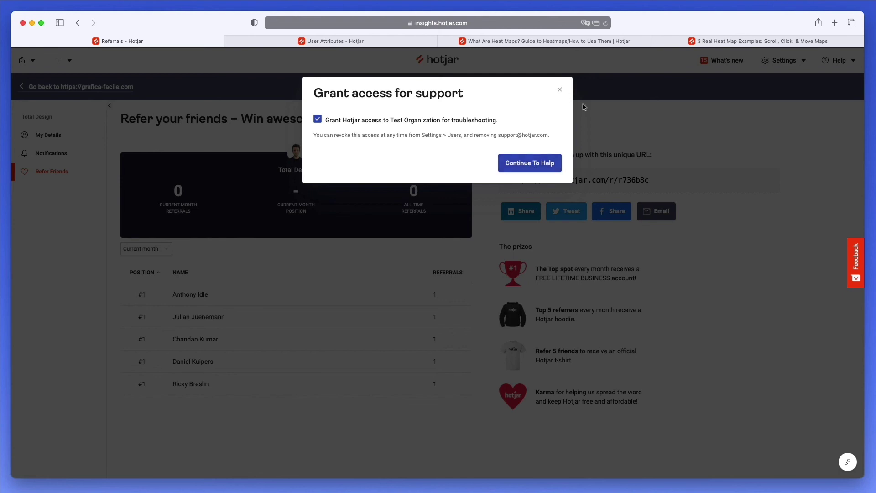
{"action": "left_click", "coordinate": [560, 90]}
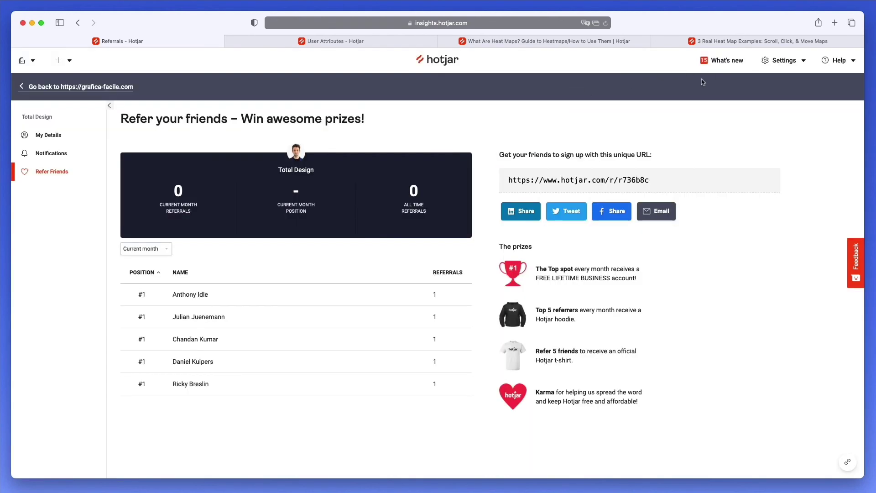
{"action": "left_click", "coordinate": [448, 61]}
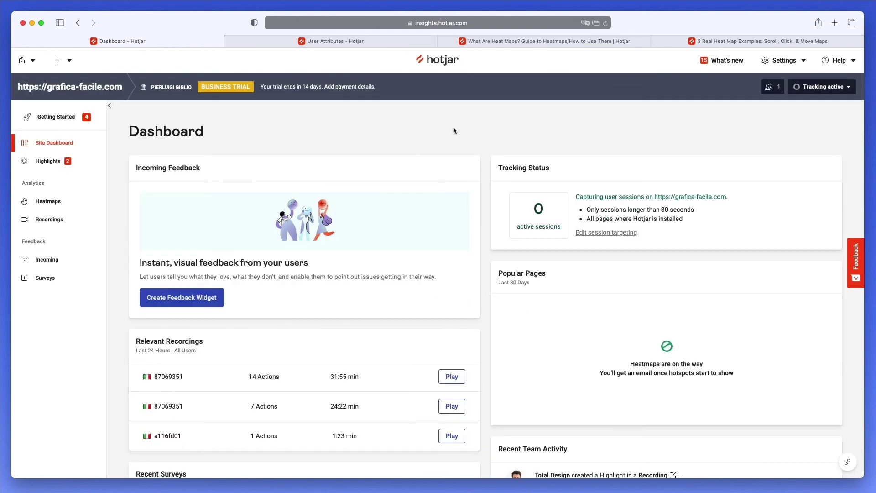